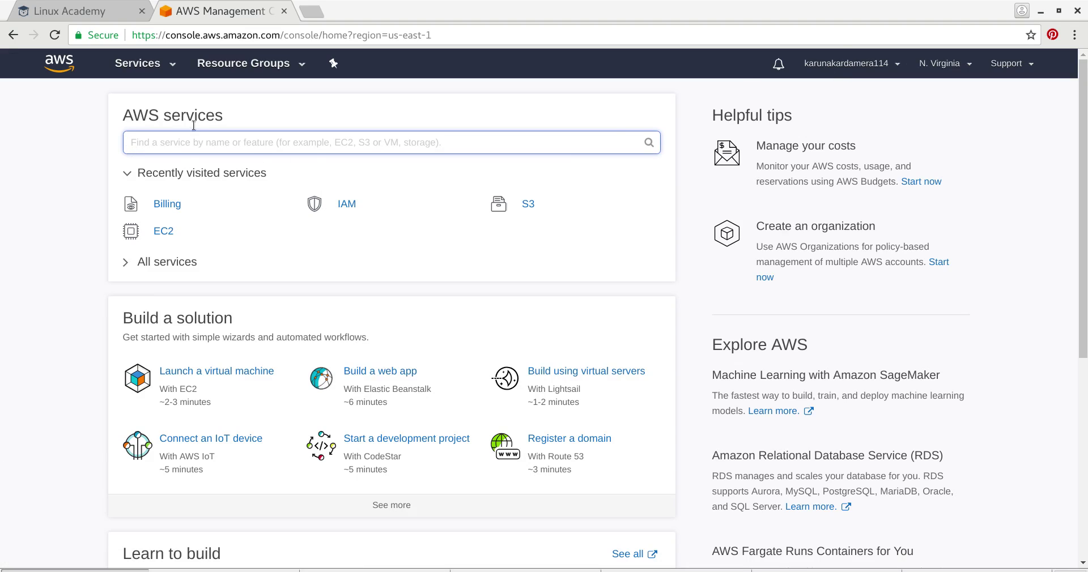
- Open the IAM dashboard and expand the root-account MFA recommendation
{"action": "left_click", "coordinate": [344, 206]}
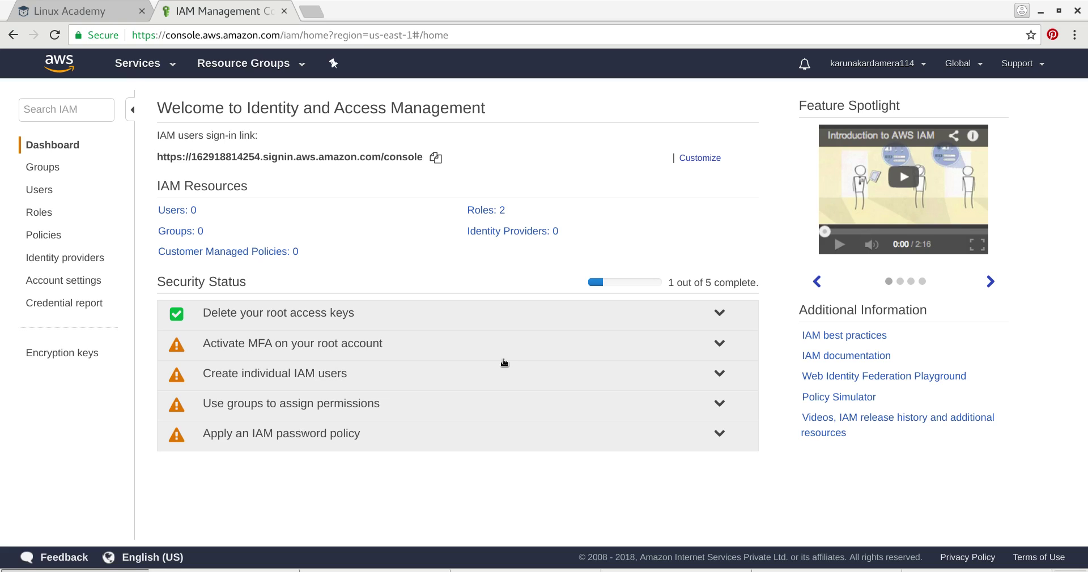
{"action": "left_click", "coordinate": [719, 347]}
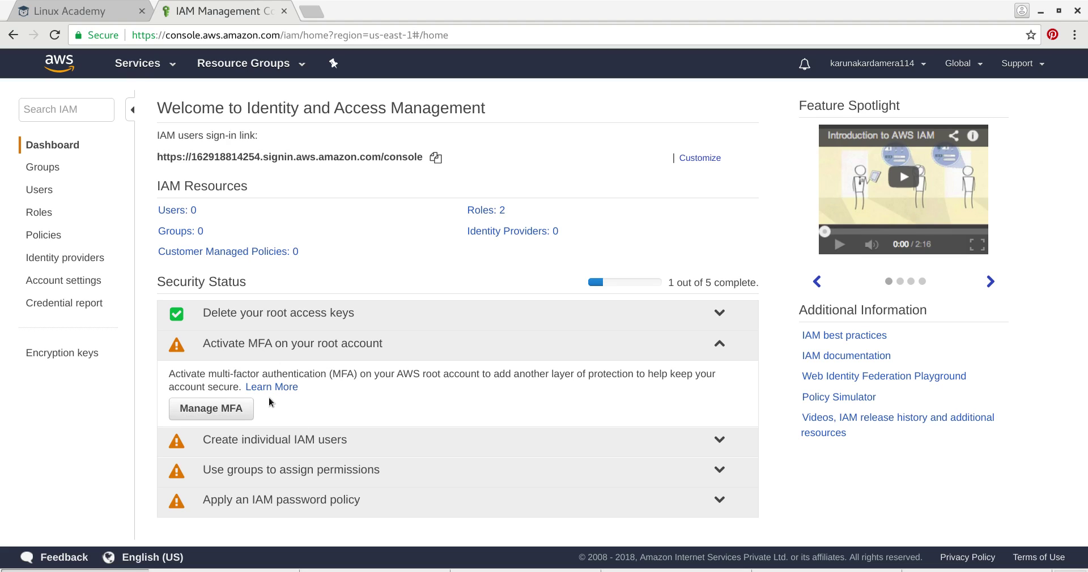
- Expand the 'Create individual IAM users' advice and go to the empty Users list
{"action": "left_click", "coordinate": [606, 437]}
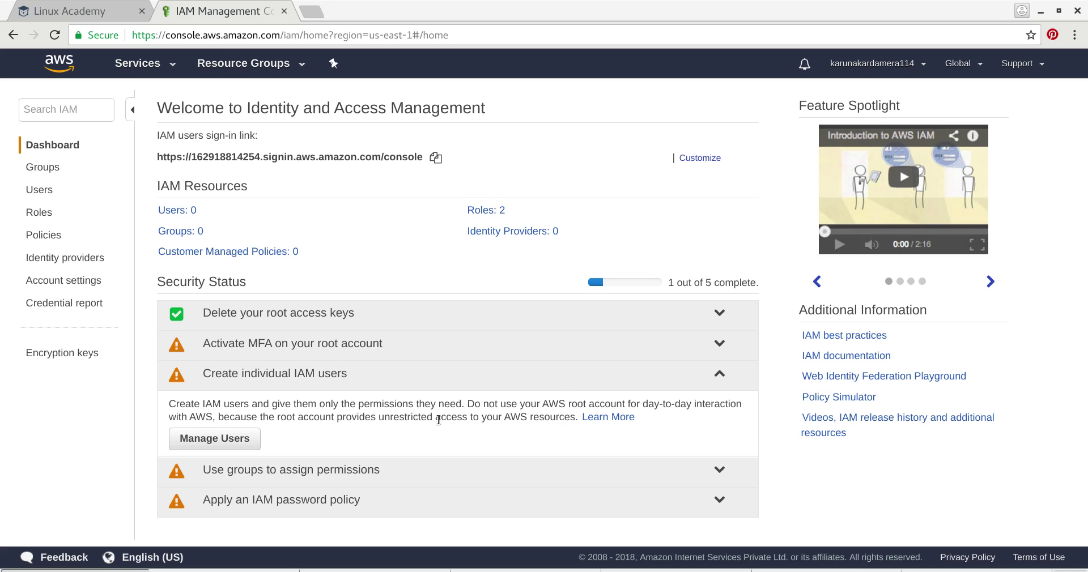
{"action": "left_click", "coordinate": [205, 445]}
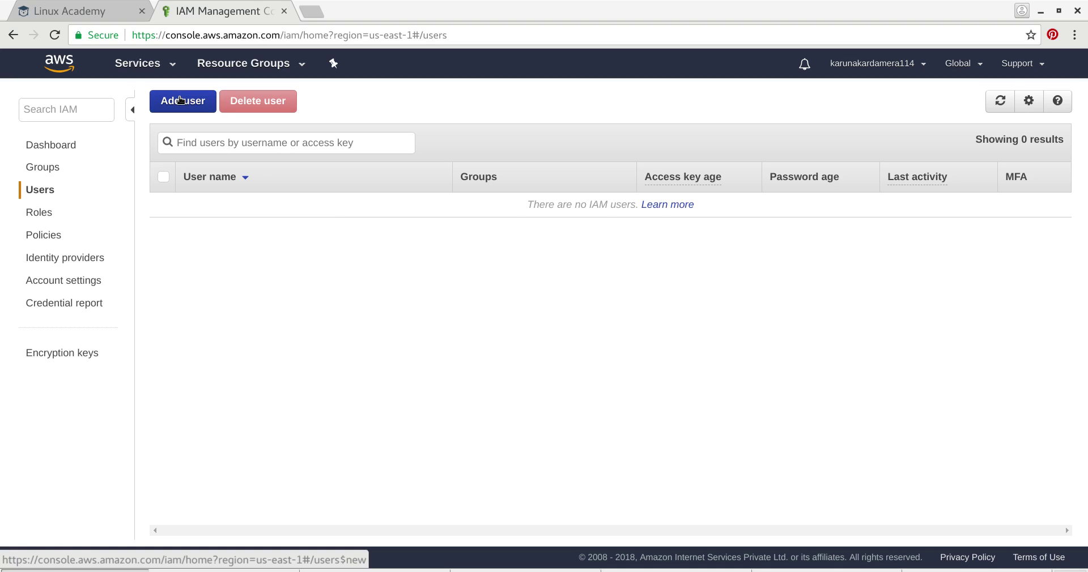
- Start adding users user-1, user-2 and user-3 with programmatic and console access
{"action": "left_click", "coordinate": [181, 100]}
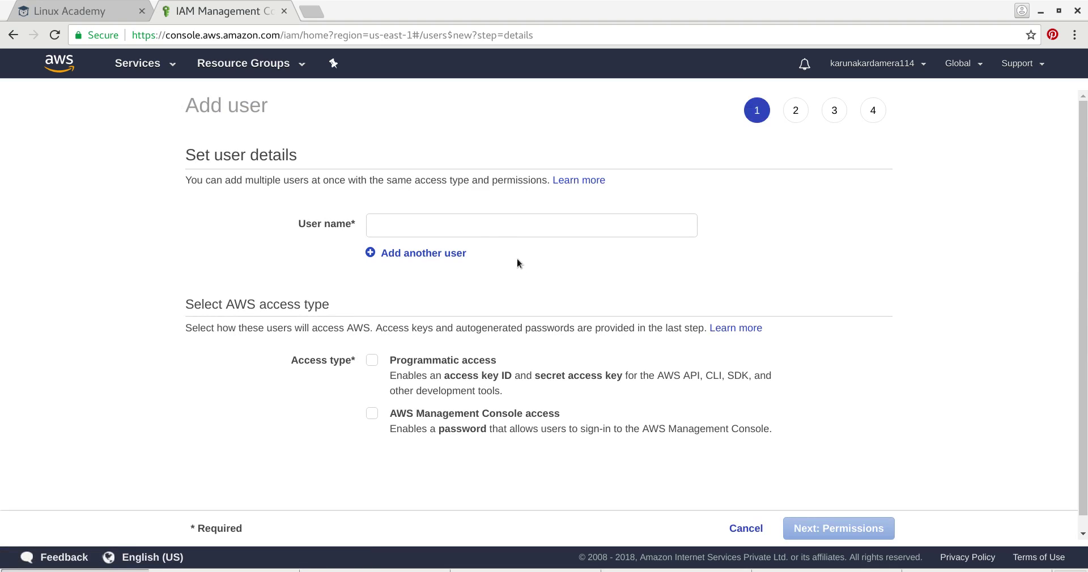
{"action": "left_click", "coordinate": [488, 225]}
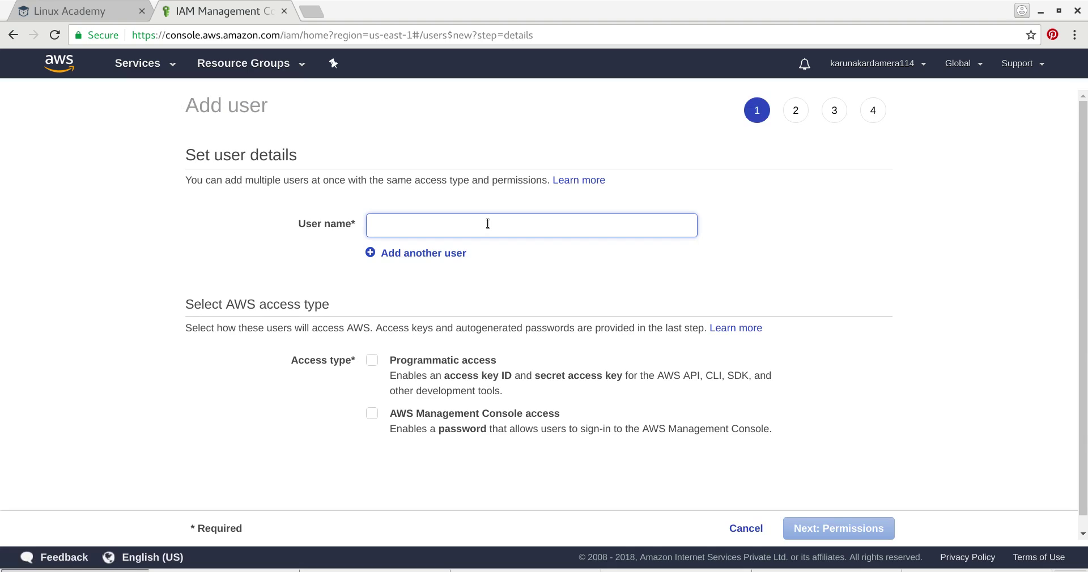
{"action": "type", "text": "user-"}
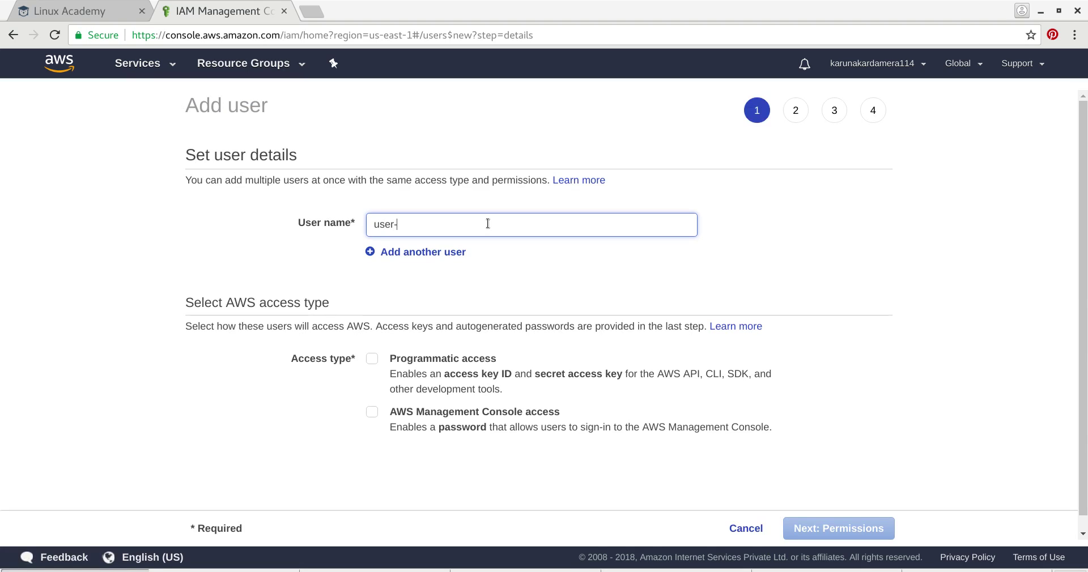
{"action": "type", "text": "1"}
{"action": "left_click", "coordinate": [372, 359]}
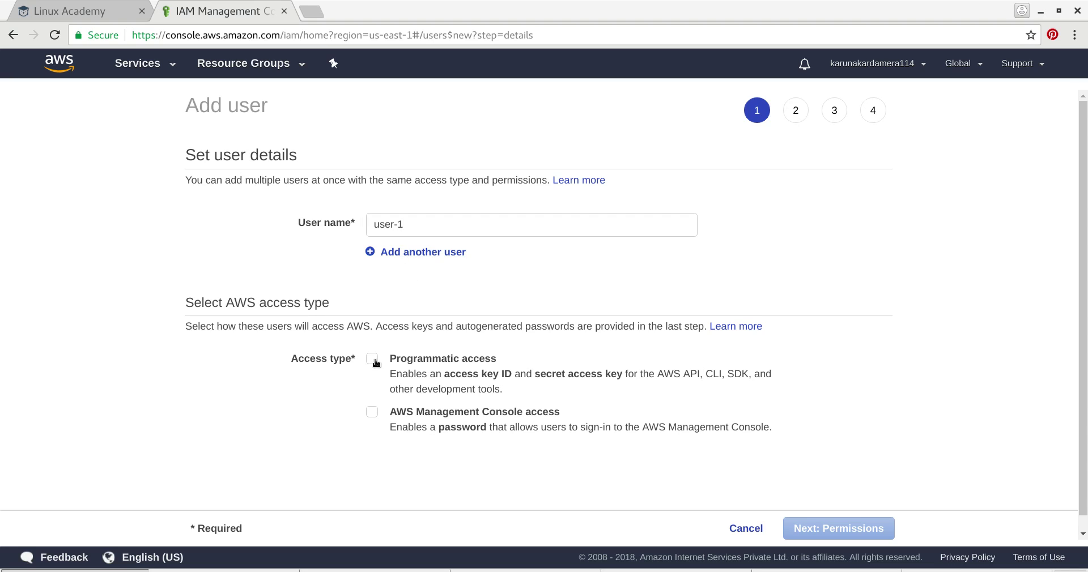
{"action": "left_click", "coordinate": [372, 413]}
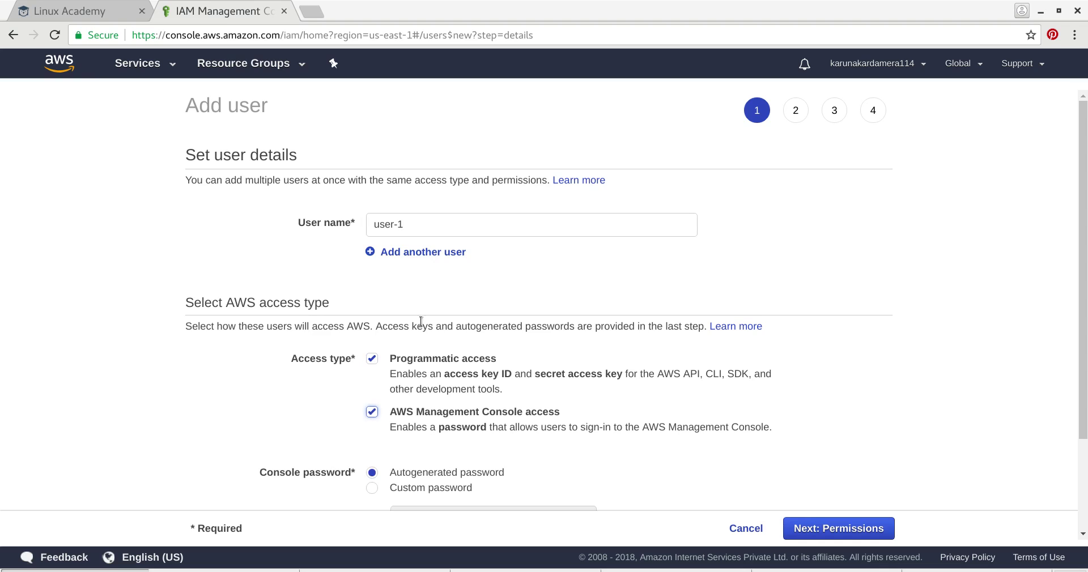
{"action": "left_click", "coordinate": [369, 254]}
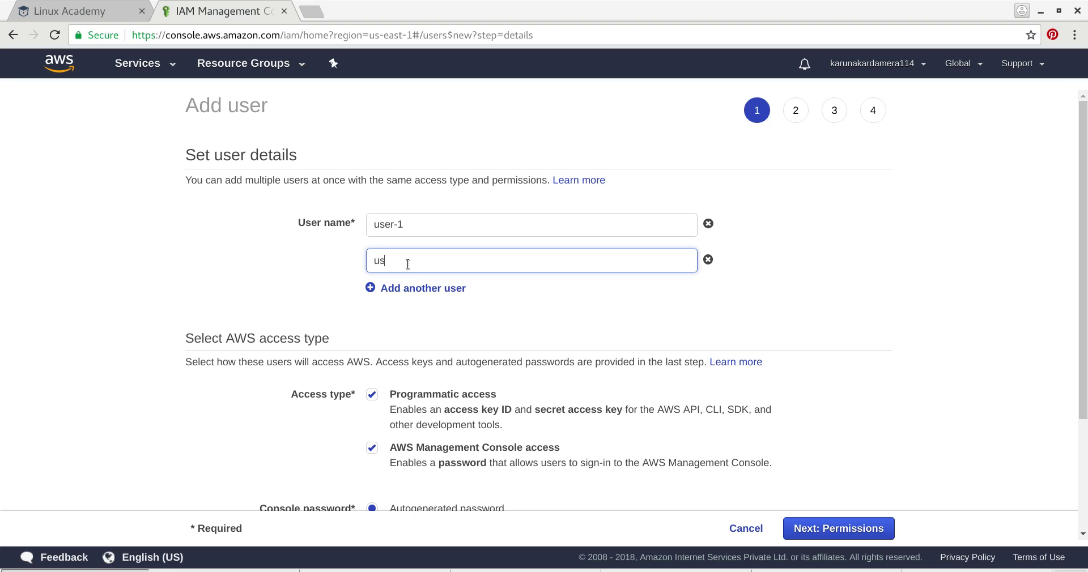
{"action": "type", "text": "user-2"}
{"action": "left_click", "coordinate": [371, 290]}
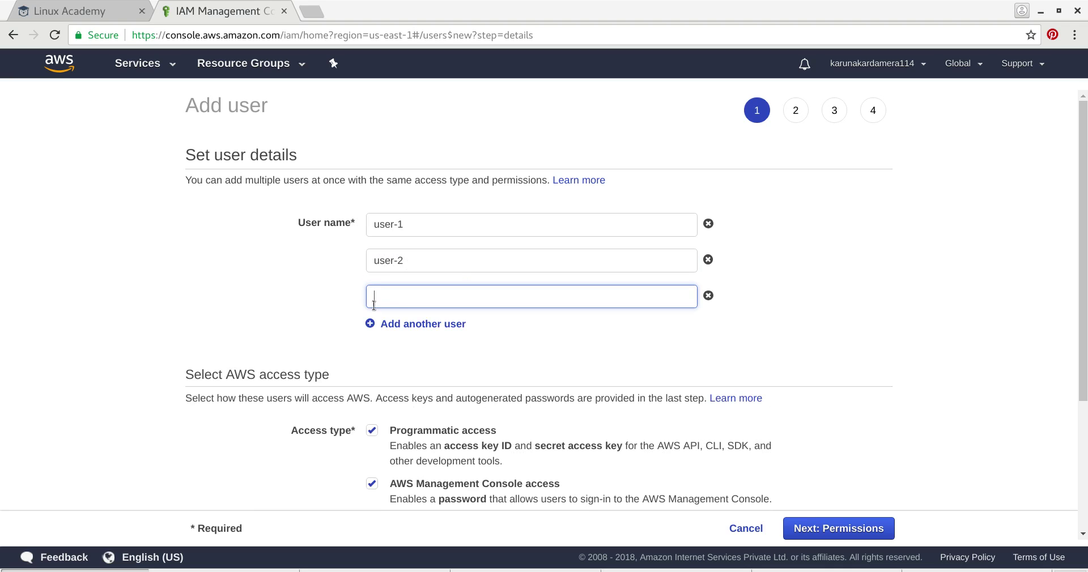
{"action": "type", "text": "user-3"}
- Give them a custom console password and turn off the required password reset
{"action": "scroll", "coordinate": [441, 339], "scroll_direction": "down", "scroll_amount": 4}
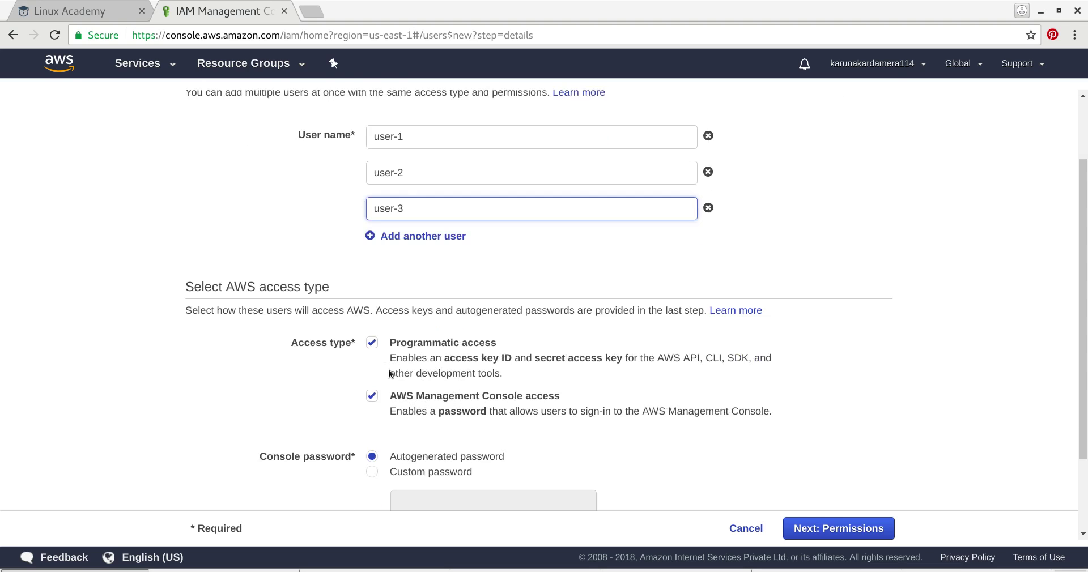
{"action": "scroll", "coordinate": [390, 351], "scroll_direction": "down", "scroll_amount": 3}
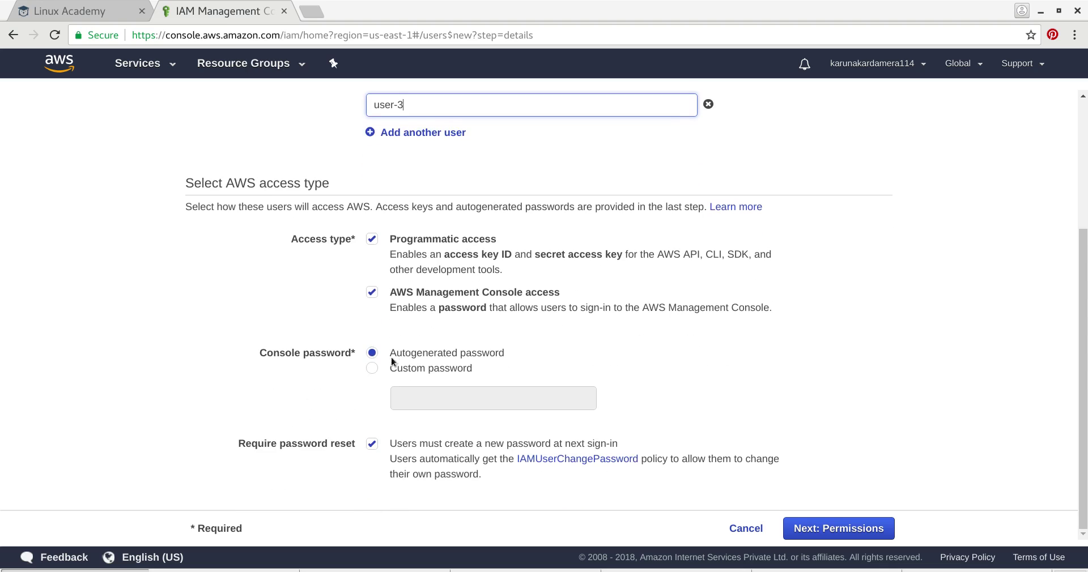
{"action": "left_click", "coordinate": [371, 368]}
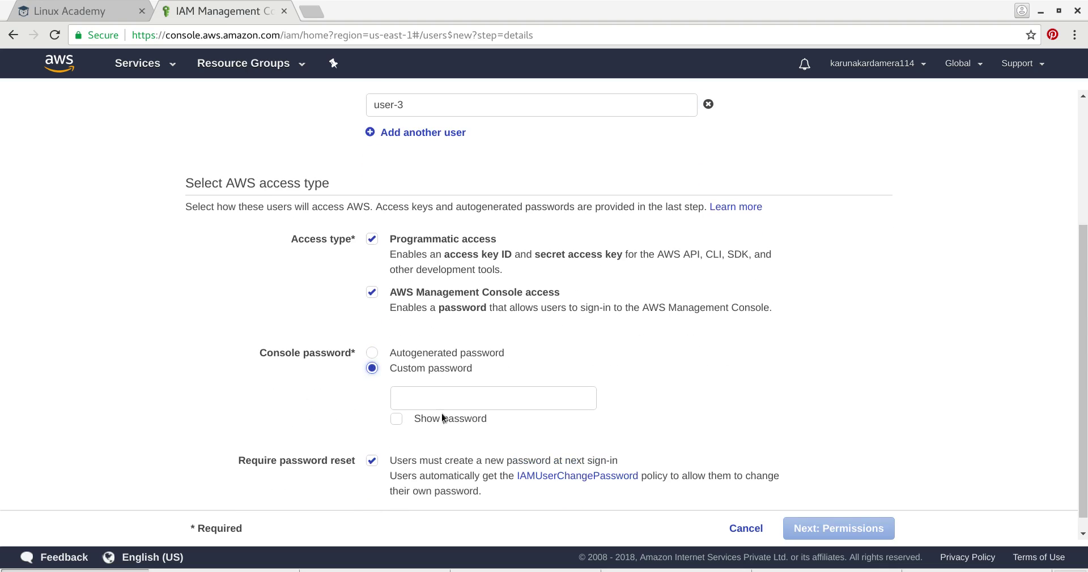
{"action": "left_click", "coordinate": [442, 400]}
{"action": "type", "text": "abc"}
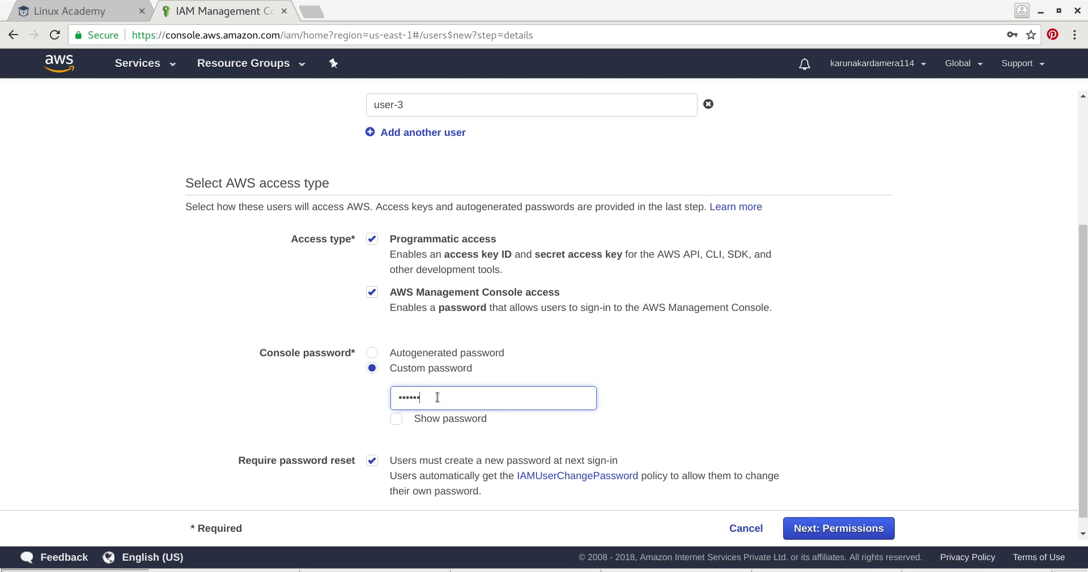
{"action": "scroll", "coordinate": [439, 400], "scroll_direction": "down", "scroll_amount": 1}
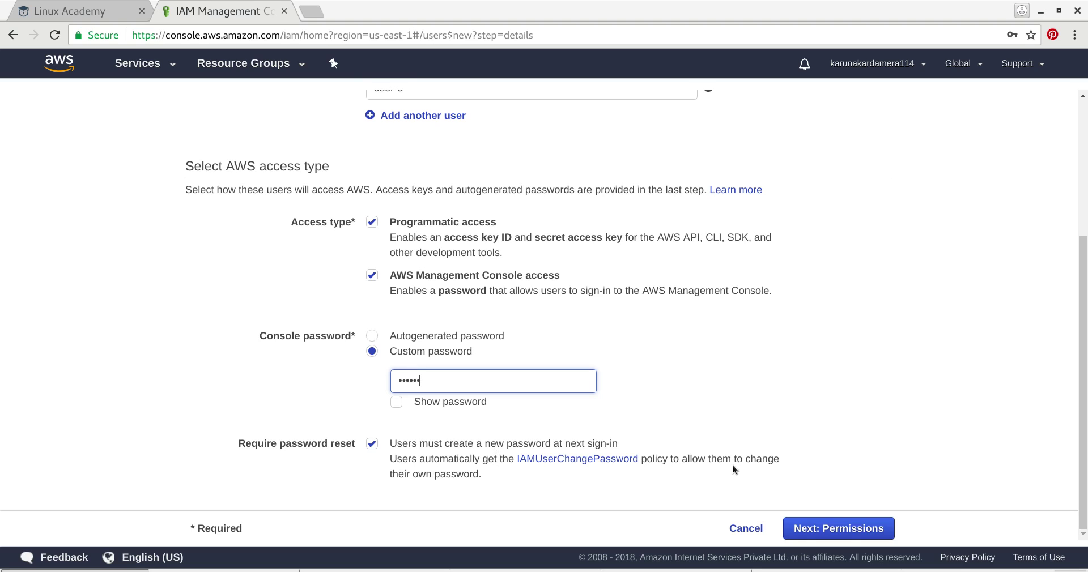
{"action": "left_click", "coordinate": [372, 444]}
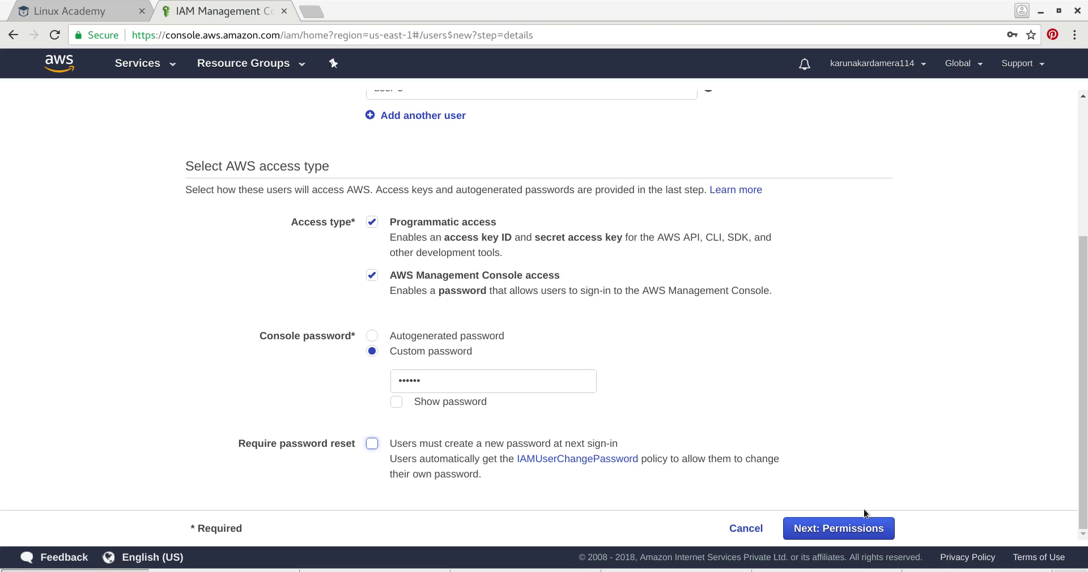
- Advance to the permissions step, dismiss the save-password prompt, and begin creating a group
{"action": "left_click", "coordinate": [866, 528]}
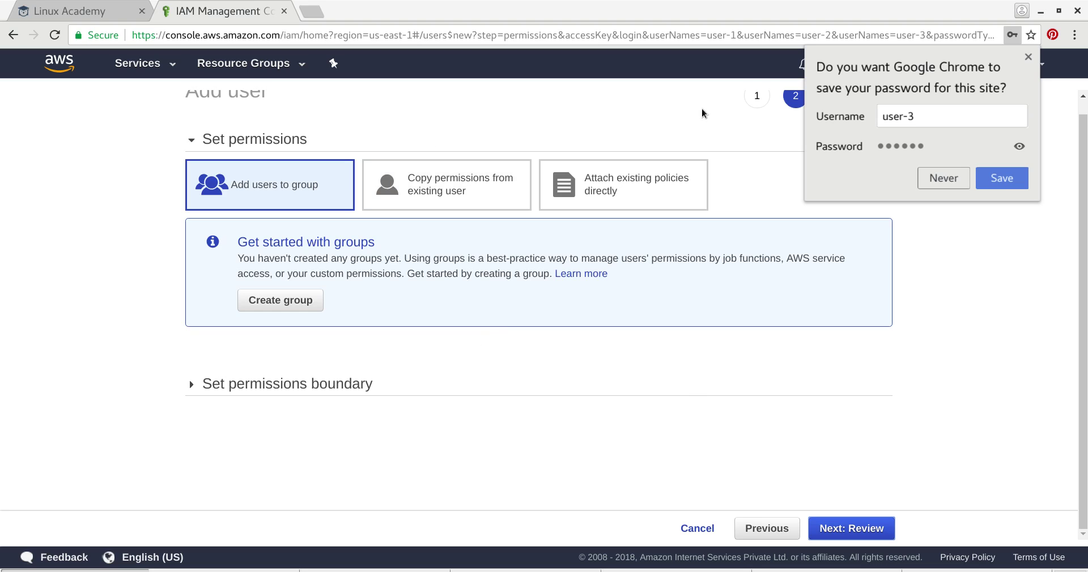
{"action": "left_click", "coordinate": [1030, 58]}
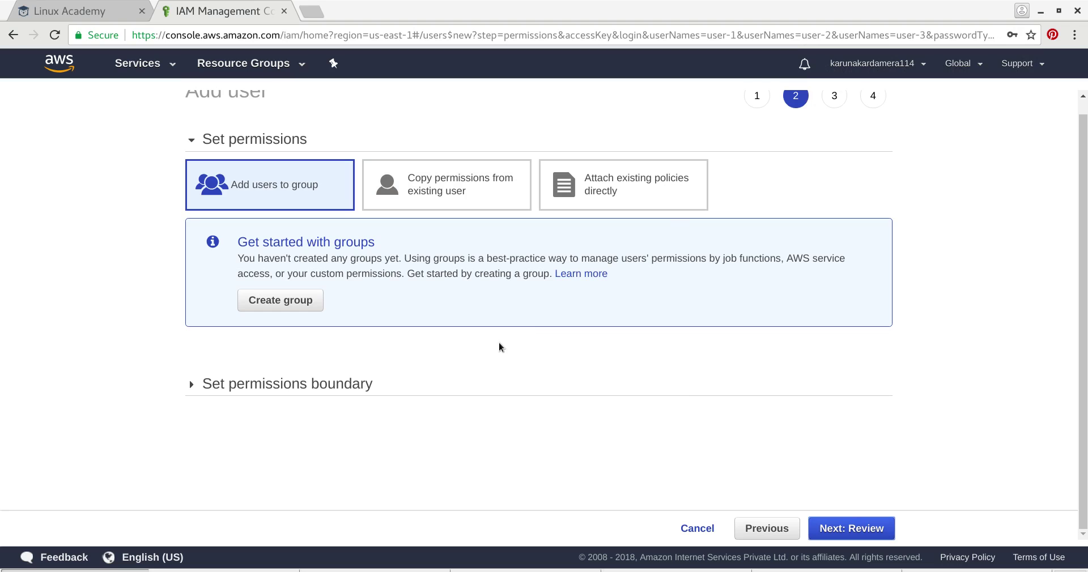
{"action": "scroll", "coordinate": [499, 342], "scroll_direction": "up", "scroll_amount": 1}
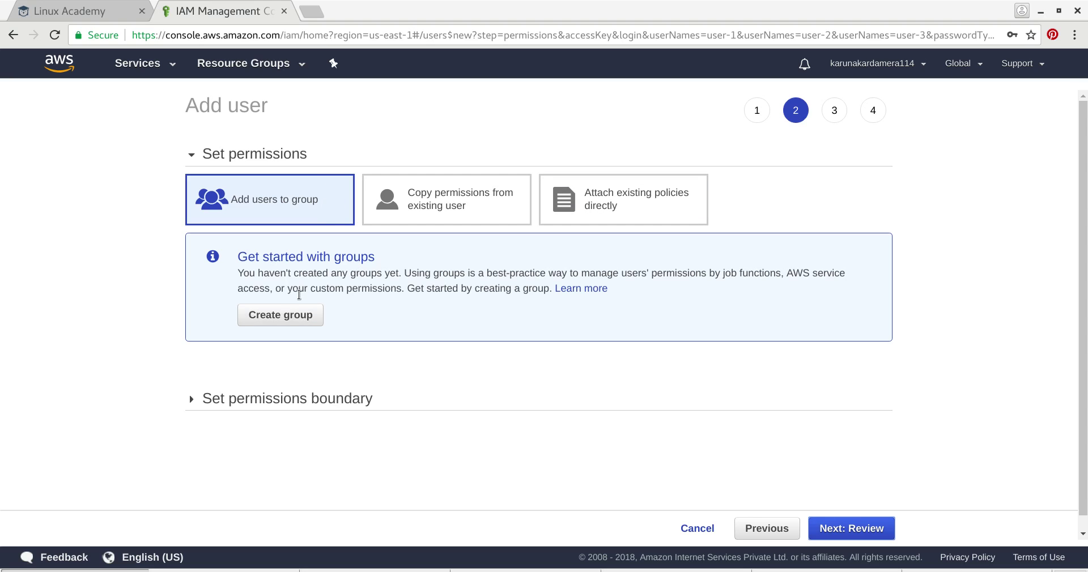
{"action": "left_click", "coordinate": [302, 320]}
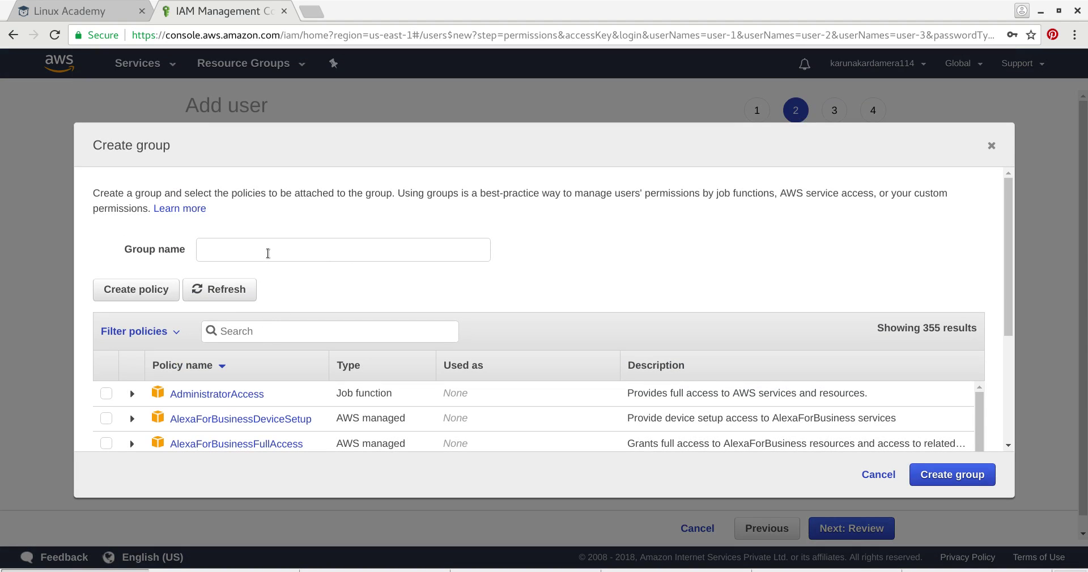
- Name the new group admins
{"action": "left_click", "coordinate": [268, 253]}
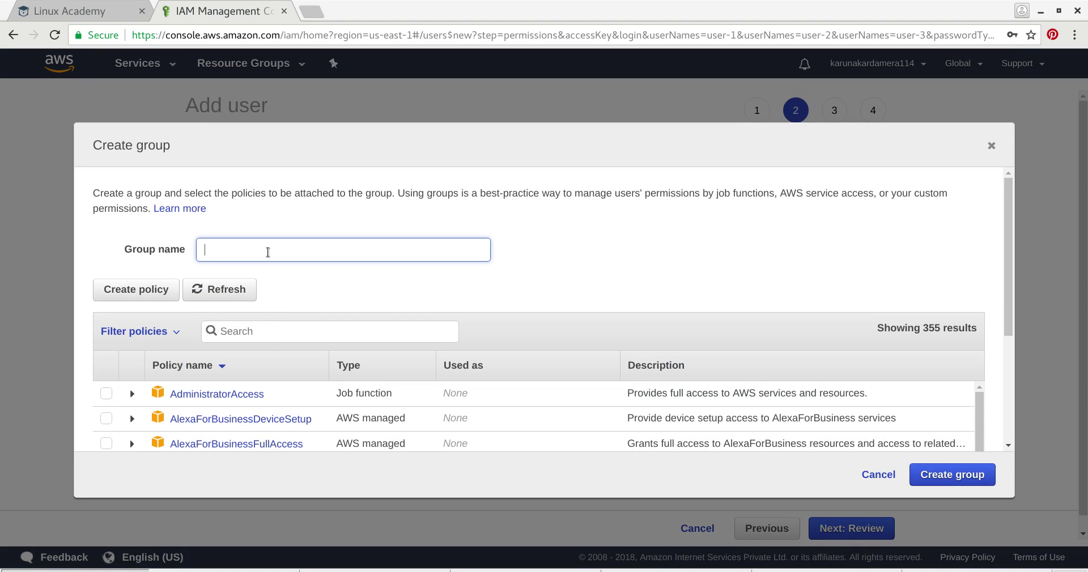
{"action": "type", "text": "admins"}
{"action": "scroll", "coordinate": [290, 284], "scroll_direction": "down", "scroll_amount": 3}
{"action": "scroll", "coordinate": [278, 281], "scroll_direction": "up", "scroll_amount": 3}
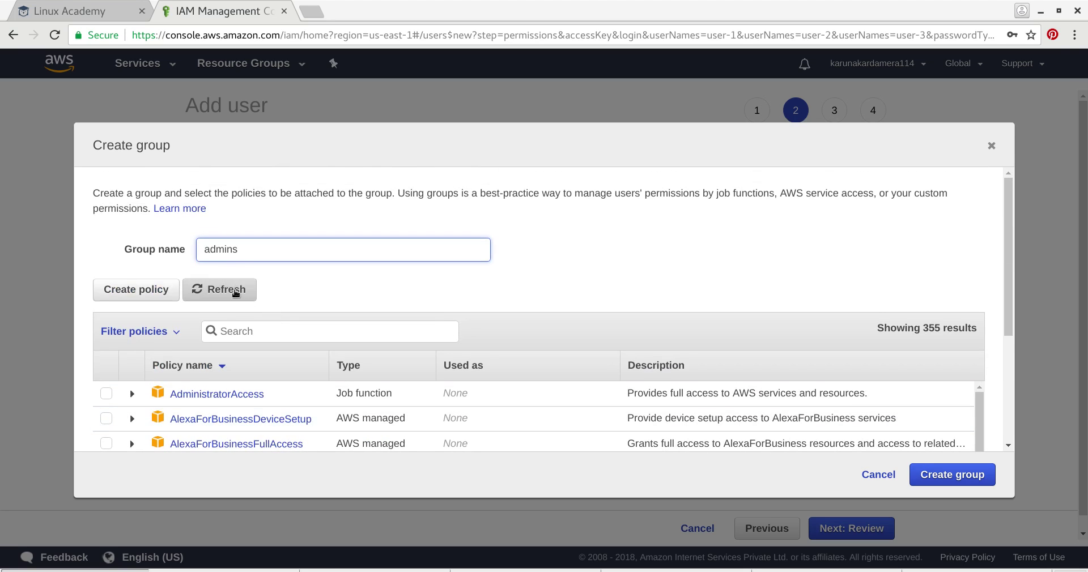
{"action": "scroll", "coordinate": [287, 326], "scroll_direction": "down", "scroll_amount": 2}
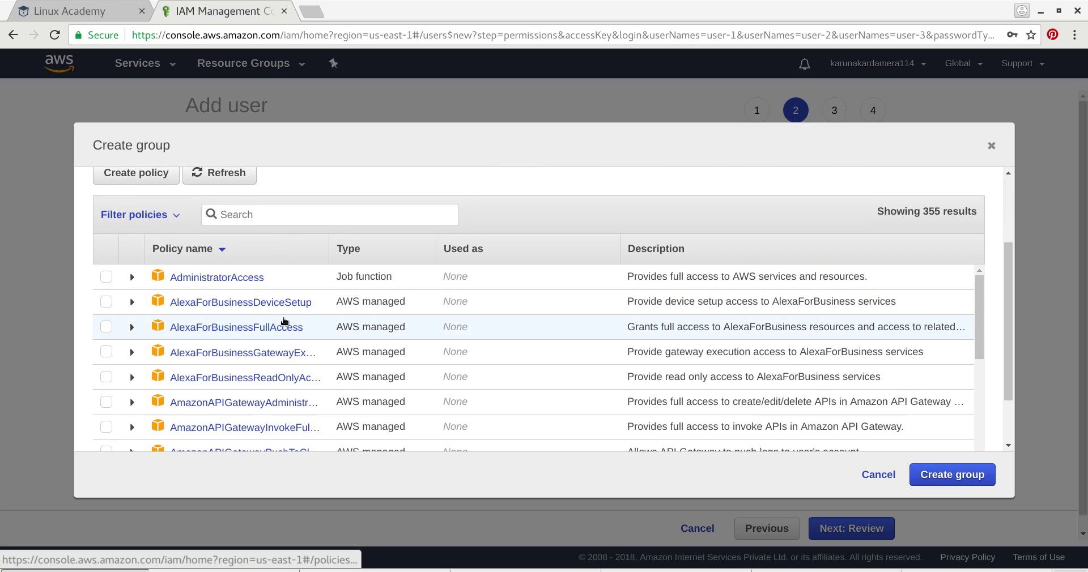
- Attach the AWSFMAdminFullAccess policy and create the admins group
{"action": "left_click", "coordinate": [311, 219]}
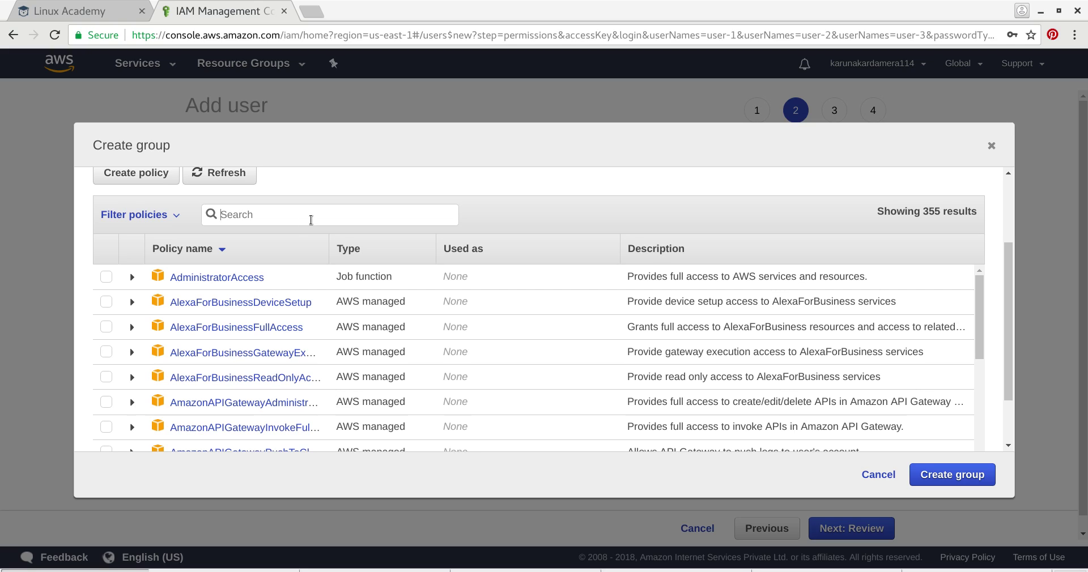
{"action": "type", "text": "aws"}
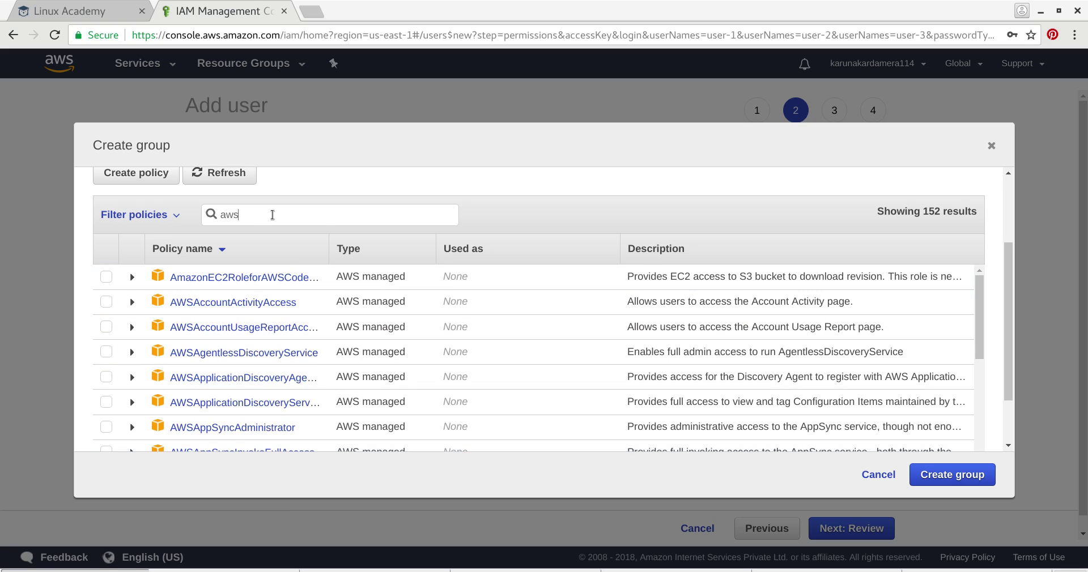
{"action": "key", "text": "BackSpace"}
{"action": "key", "text": "BackSpace"}
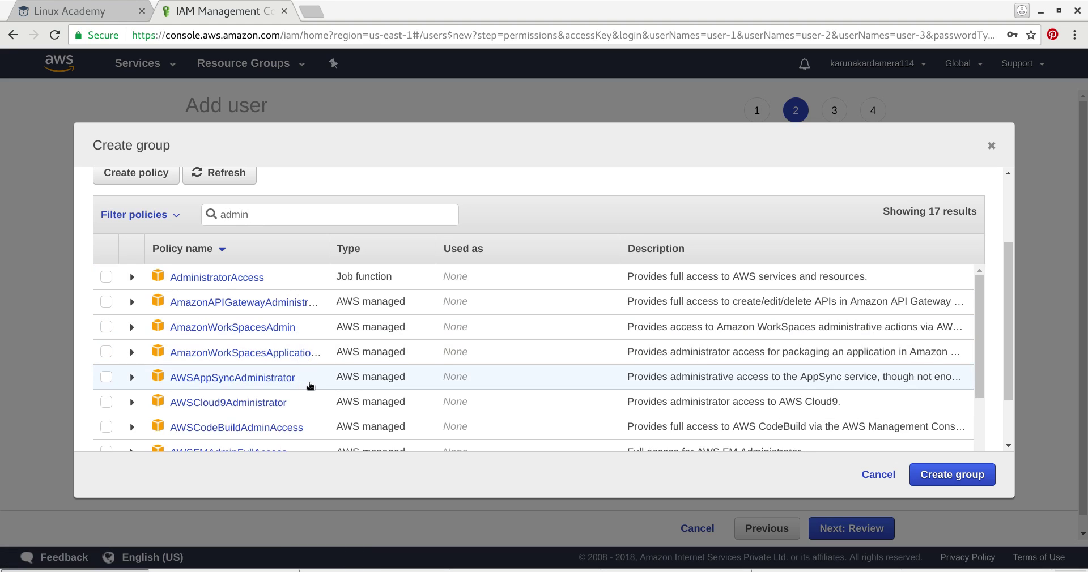
{"action": "scroll", "coordinate": [306, 388], "scroll_direction": "down", "scroll_amount": 3}
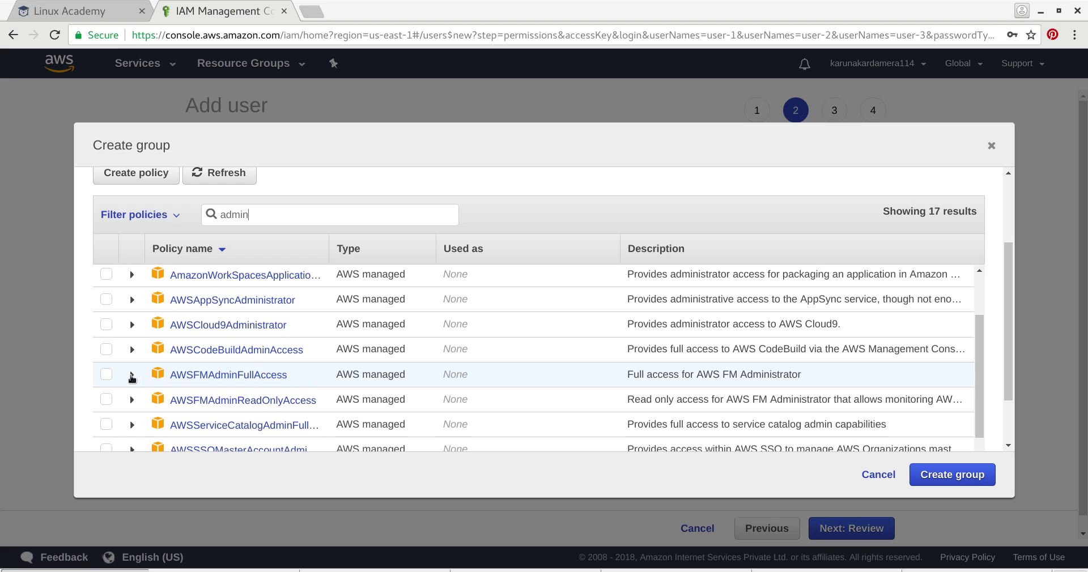
{"action": "left_click", "coordinate": [106, 374]}
{"action": "scroll", "coordinate": [533, 374], "scroll_direction": "up", "scroll_amount": 3}
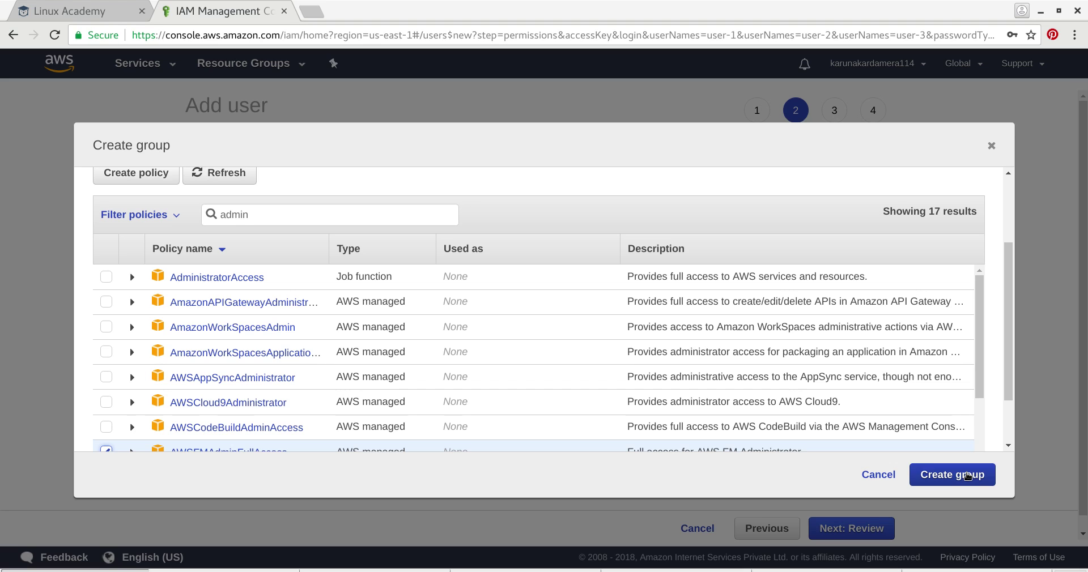
{"action": "left_click", "coordinate": [967, 473]}
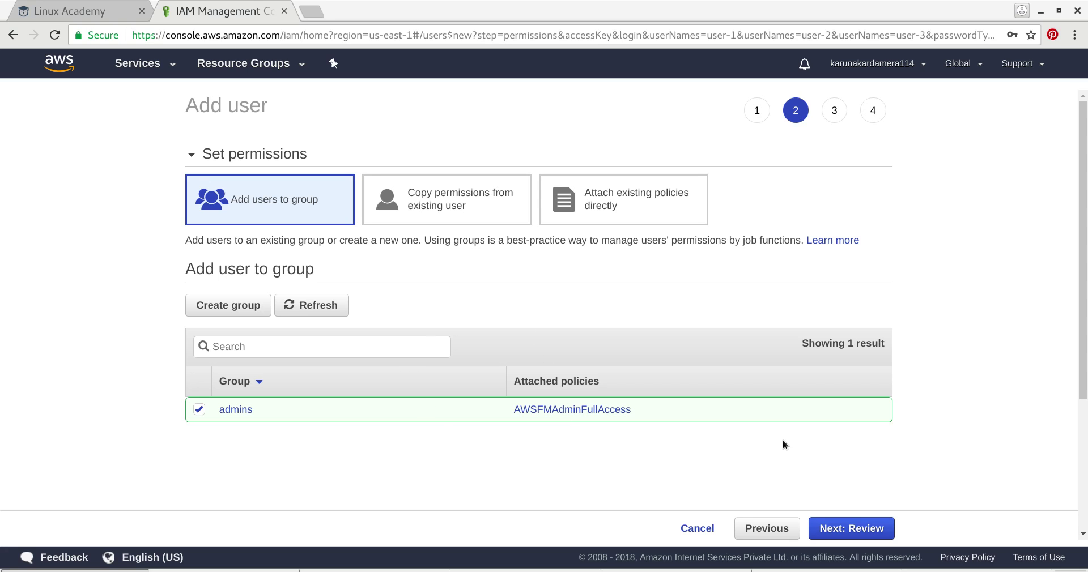
- Cancel the permission-type changes, keeping admins group membership for the three users
{"action": "left_click", "coordinate": [456, 208]}
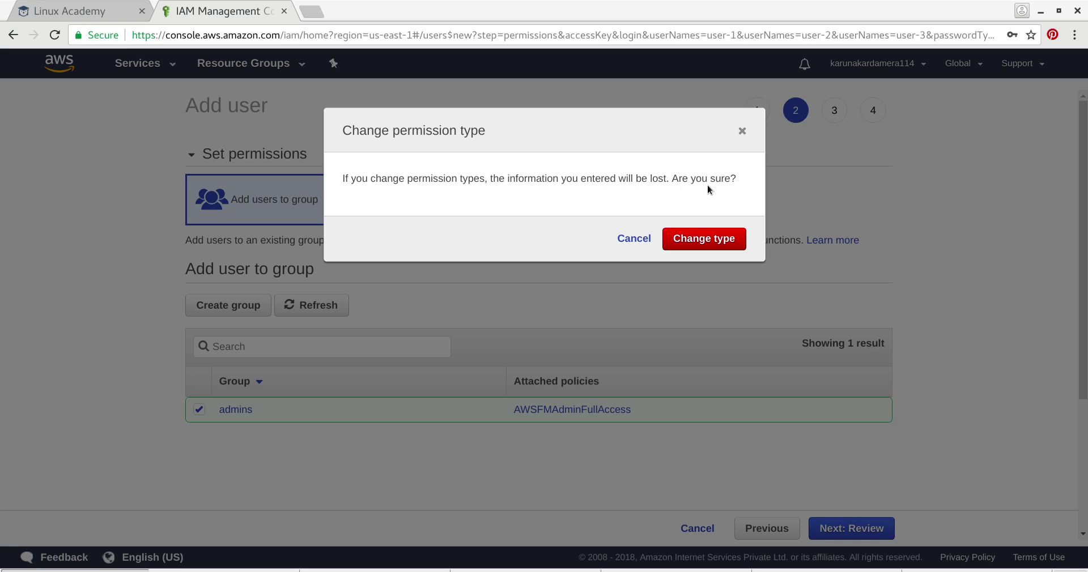
{"action": "left_click", "coordinate": [741, 132]}
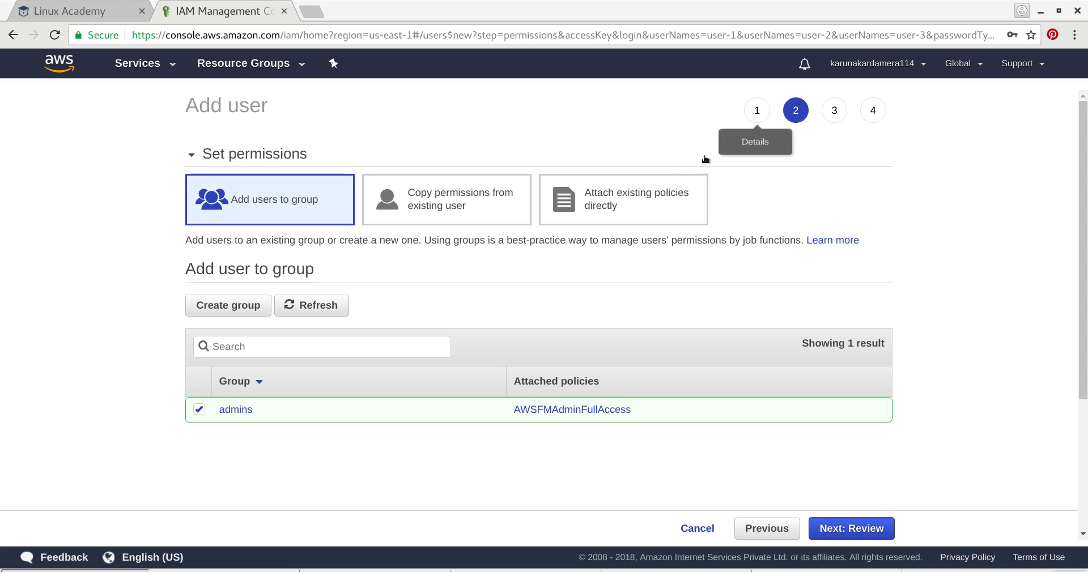
{"action": "left_click", "coordinate": [600, 203]}
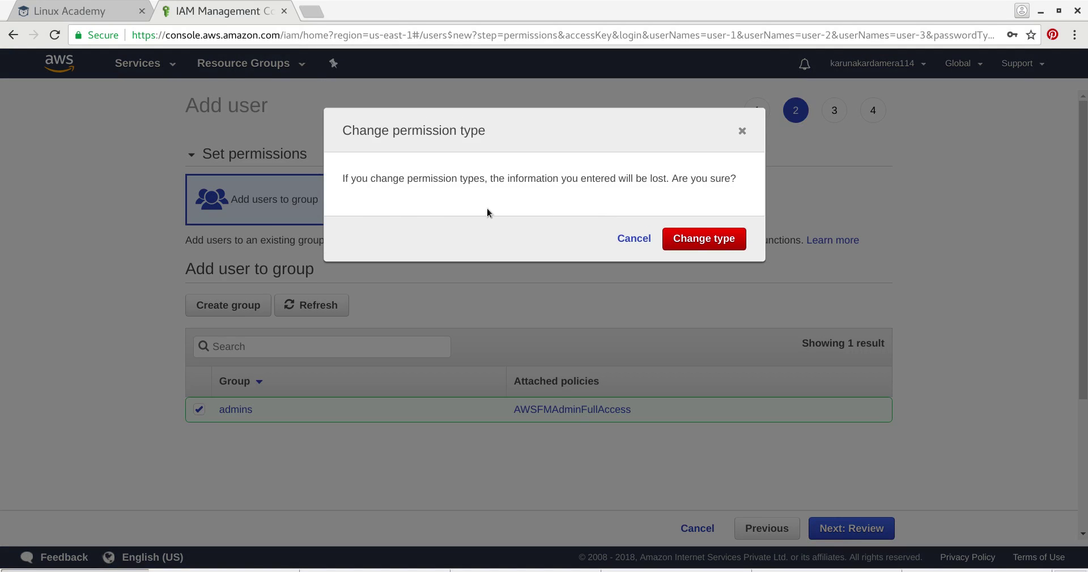
{"action": "left_click", "coordinate": [741, 131]}
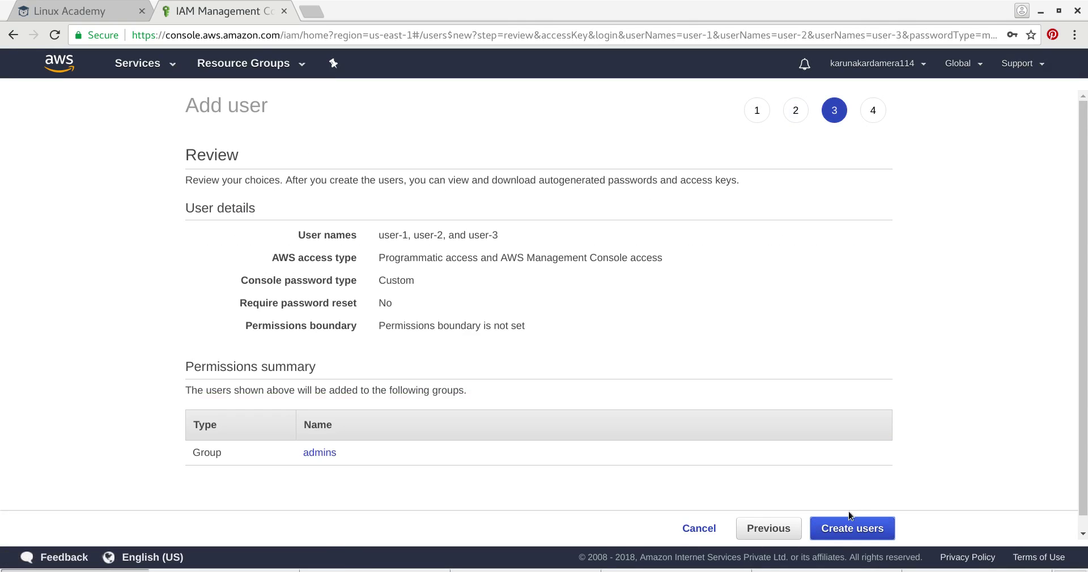
- Confirm creation of user-1, user-2 and user-3, reaching the success page with access keys
{"action": "scroll", "coordinate": [511, 396], "scroll_direction": "down", "scroll_amount": 1}
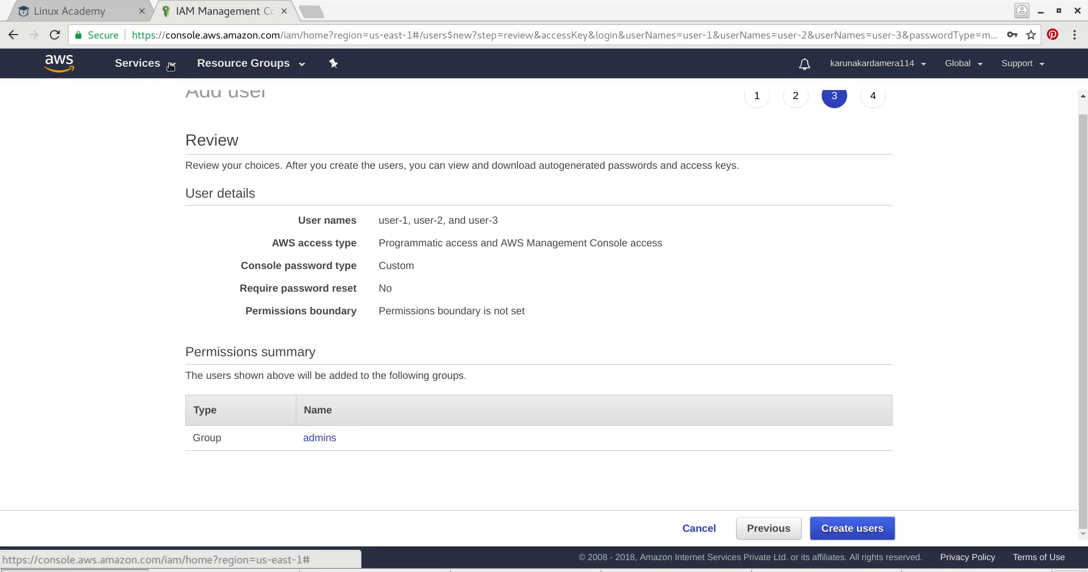
{"action": "left_click", "coordinate": [869, 530]}
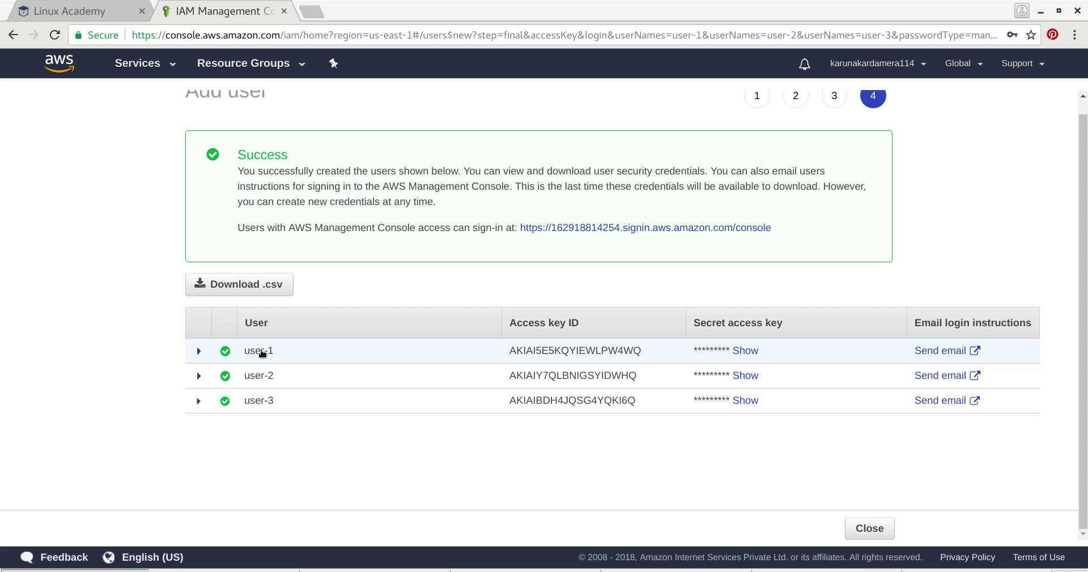
- Return to IAM from the Services history and view Groups, showing admins with 3 users
{"action": "left_click", "coordinate": [163, 63]}
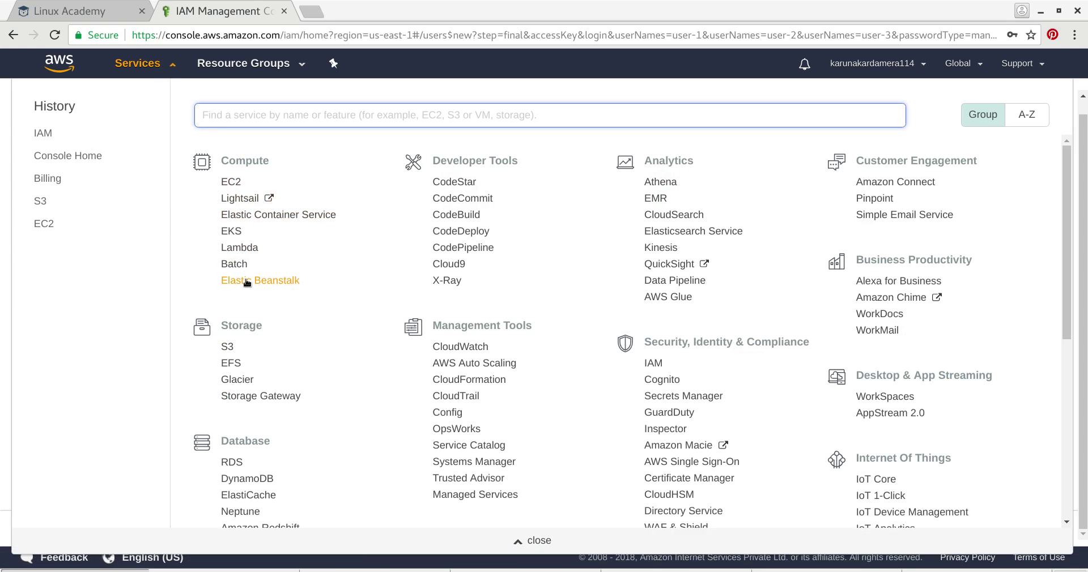
{"action": "left_click", "coordinate": [85, 132]}
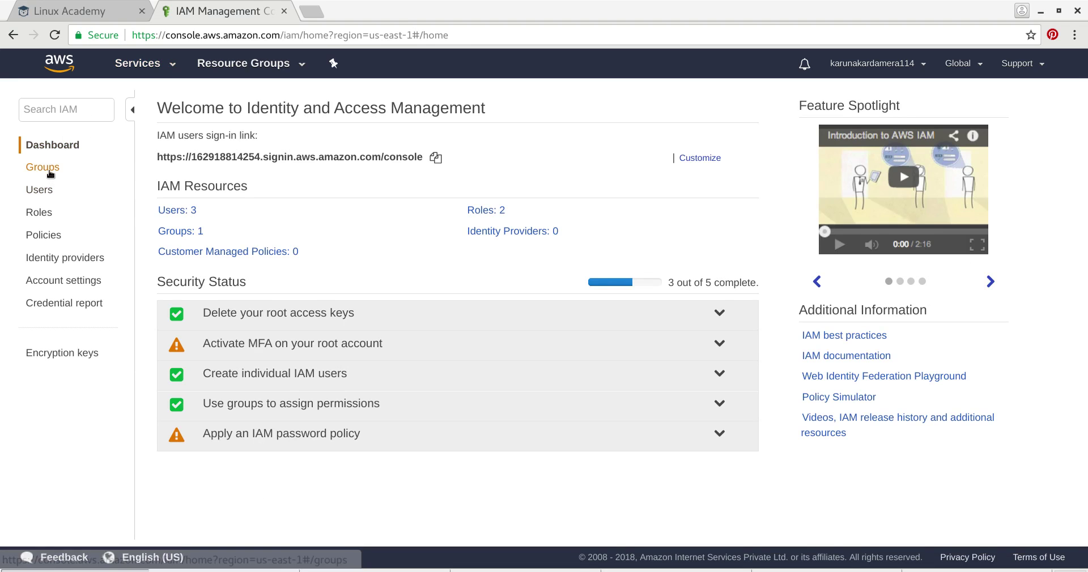
{"action": "left_click", "coordinate": [48, 172]}
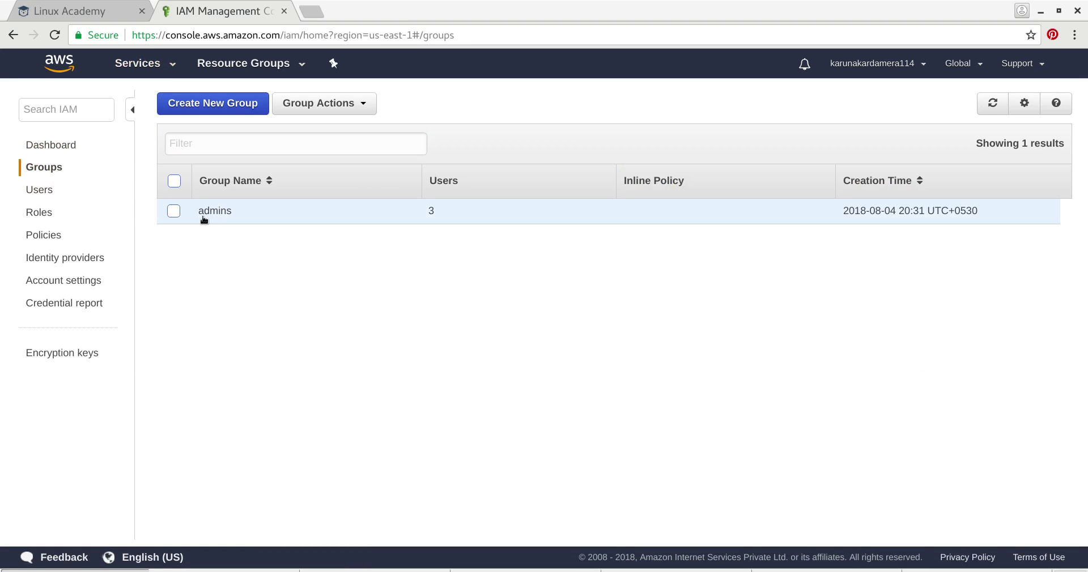
- Name a new group Developers
{"action": "left_click", "coordinate": [214, 105]}
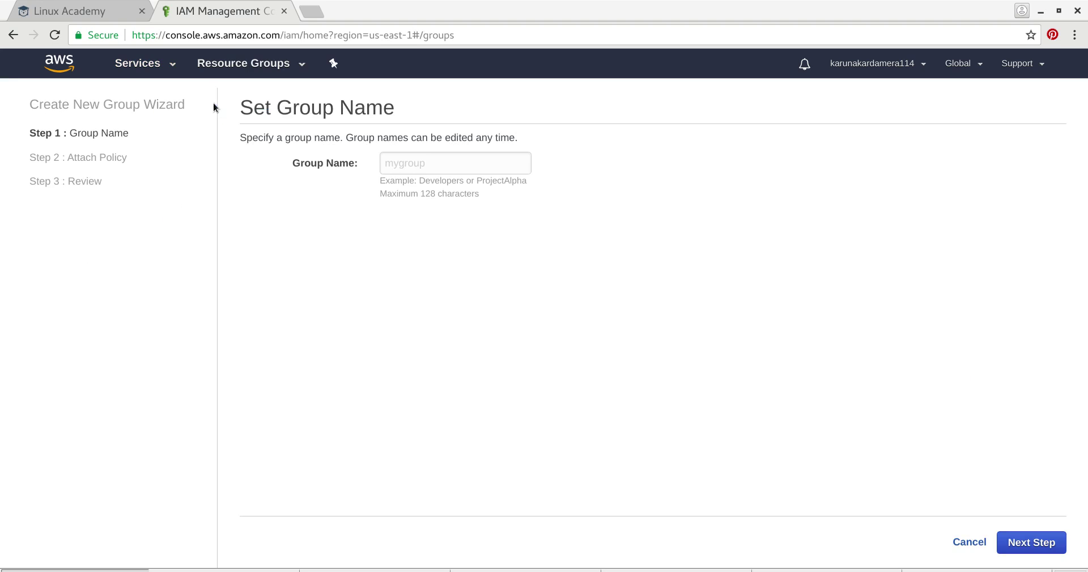
{"action": "left_click", "coordinate": [437, 162]}
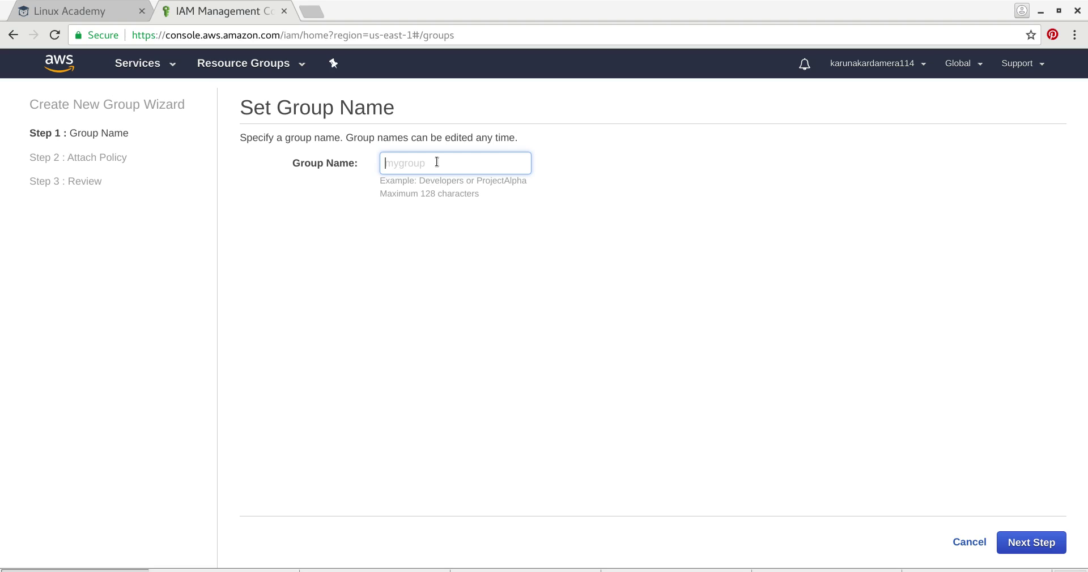
{"action": "type", "text": "Developers"}
{"action": "left_click", "coordinate": [1040, 548]}
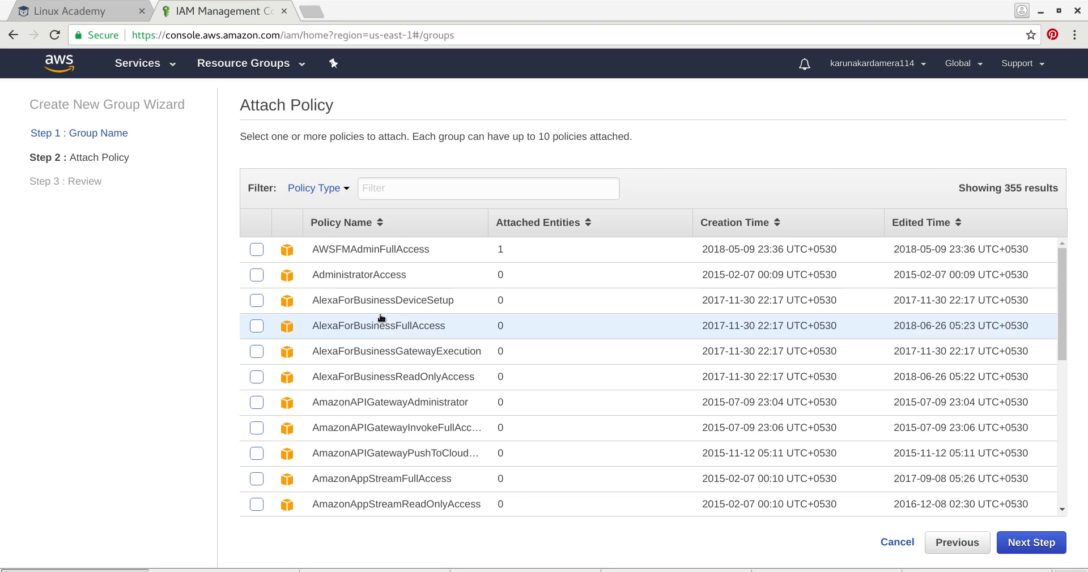
- Skip attaching any policies and create the Developers group
{"action": "left_click", "coordinate": [443, 193]}
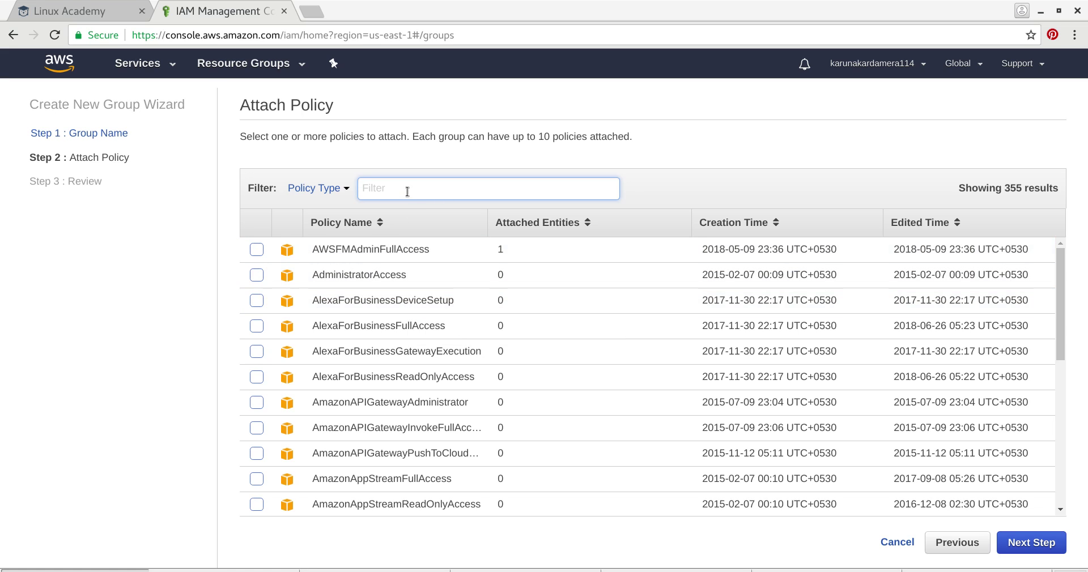
{"action": "type", "text": "dev"}
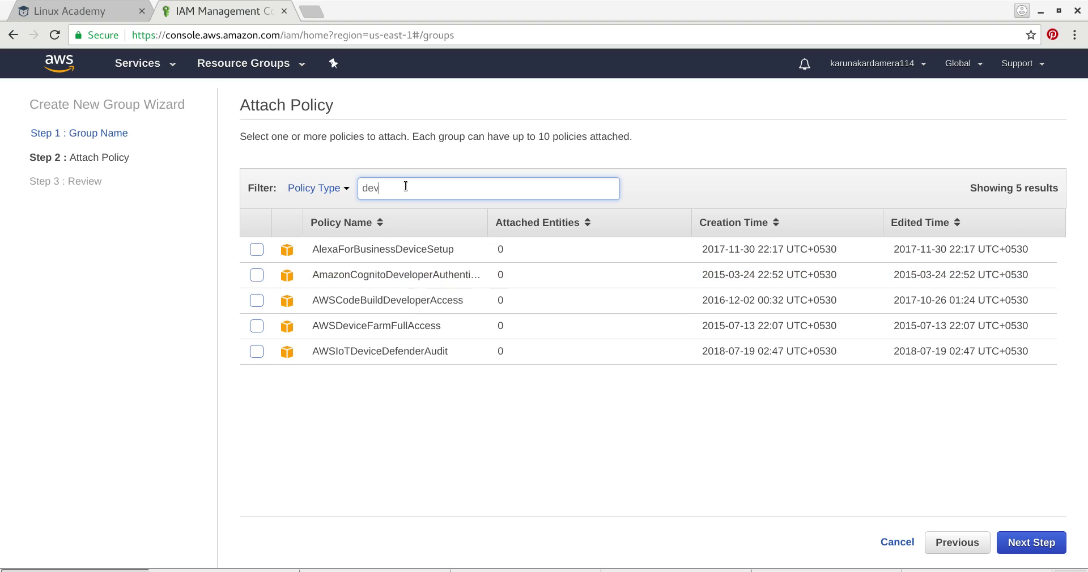
{"action": "left_click_drag", "start_coordinate": [406, 186], "coordinate": [335, 191]}
{"action": "key", "text": "BackSpace"}
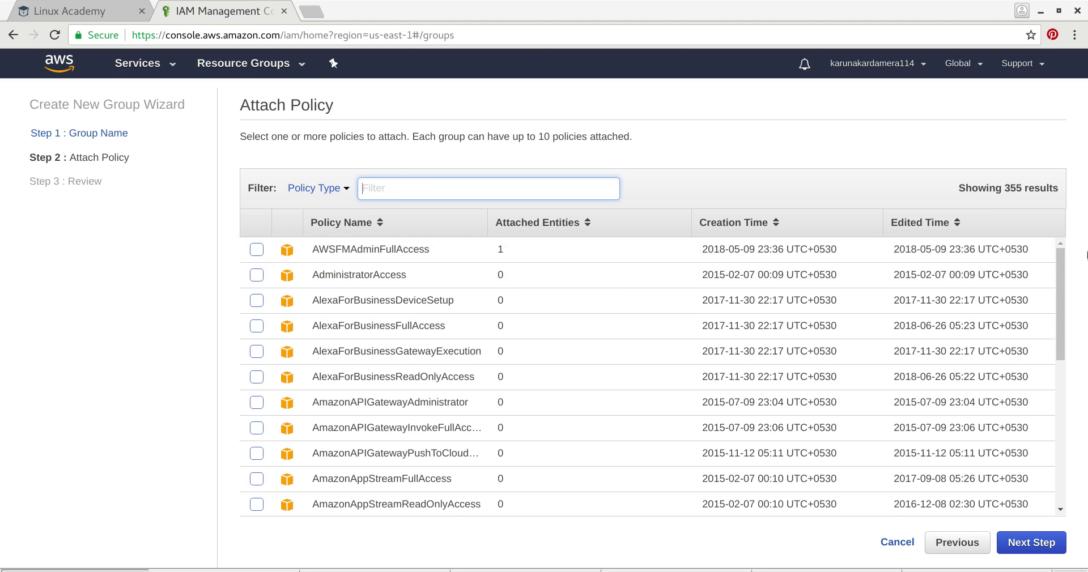
{"action": "left_click", "coordinate": [1032, 543]}
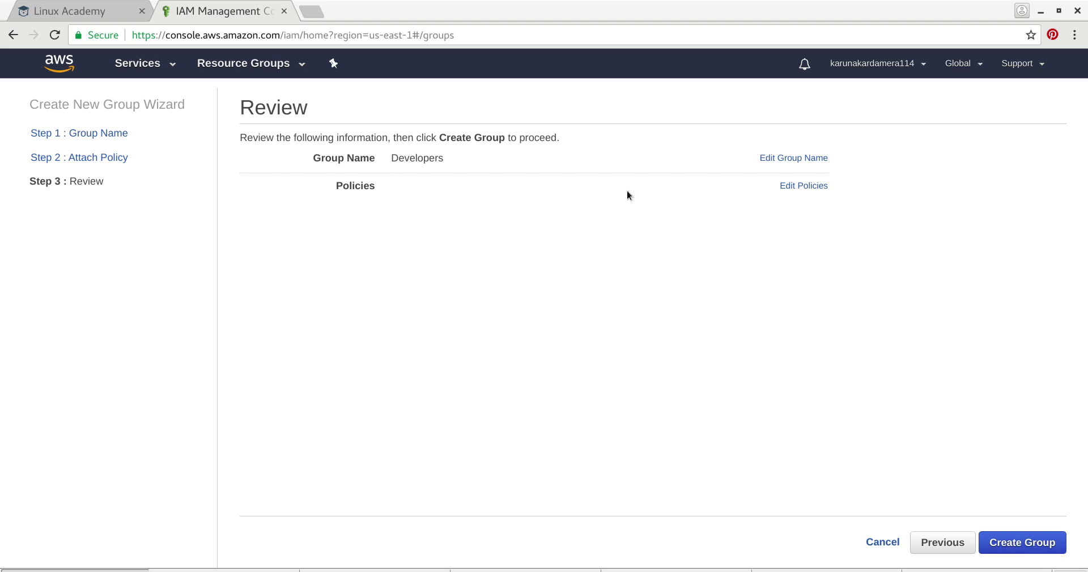
{"action": "left_click", "coordinate": [798, 185]}
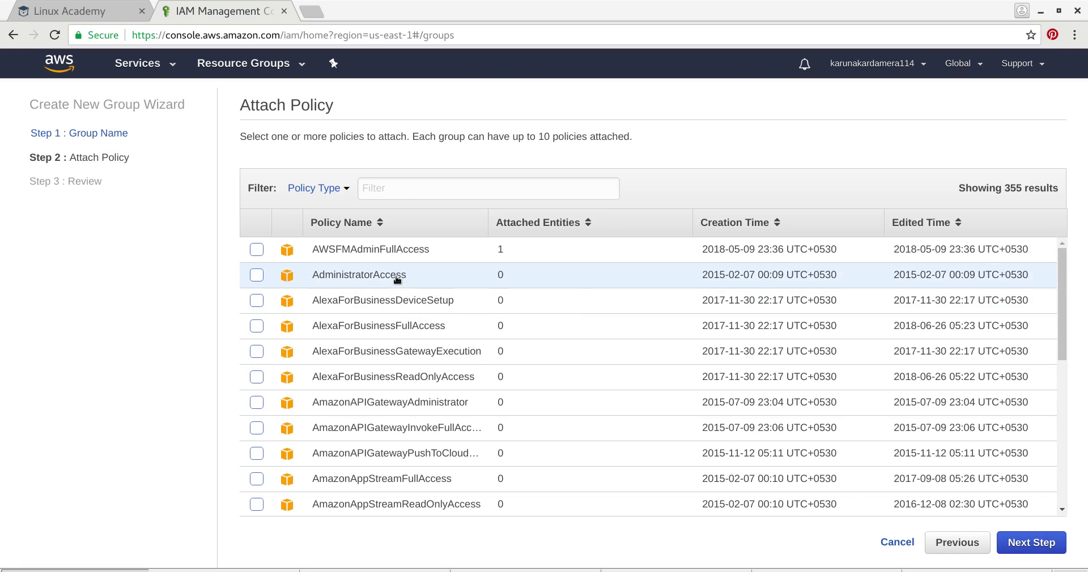
{"action": "scroll", "coordinate": [397, 278], "scroll_direction": "down", "scroll_amount": 1}
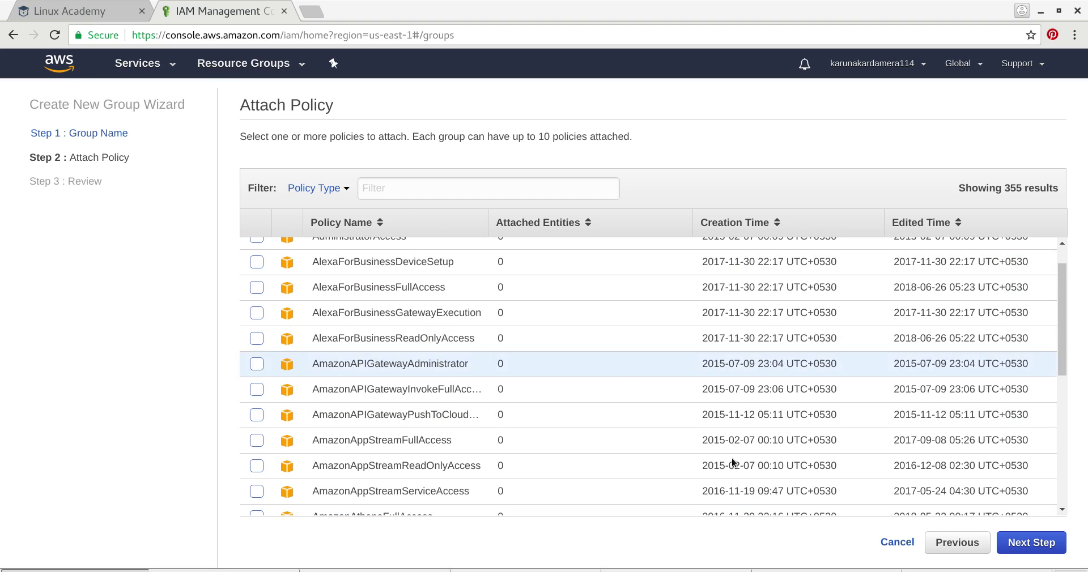
{"action": "left_click", "coordinate": [1026, 545]}
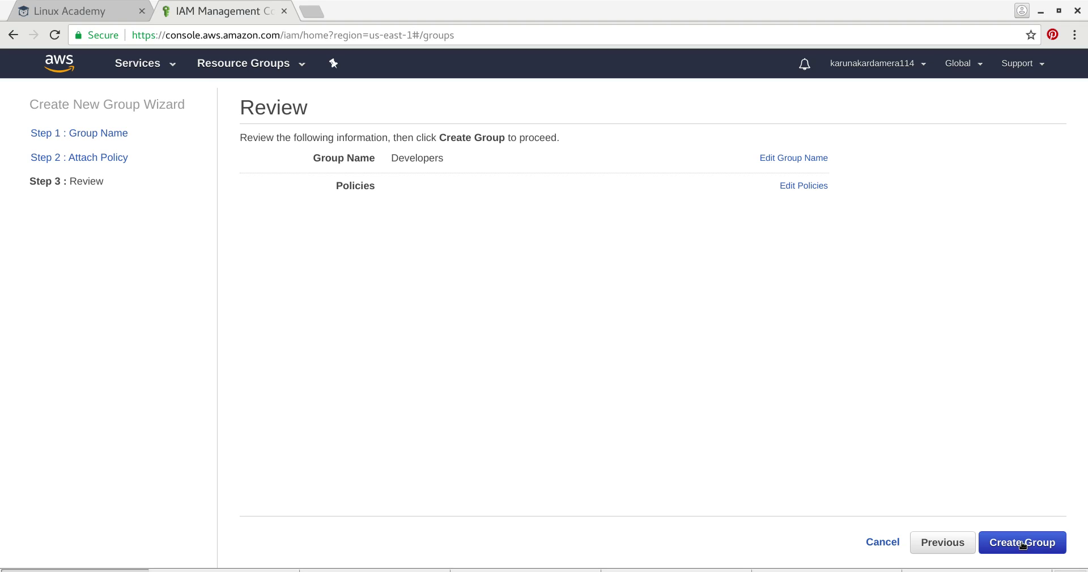
{"action": "left_click", "coordinate": [1023, 544]}
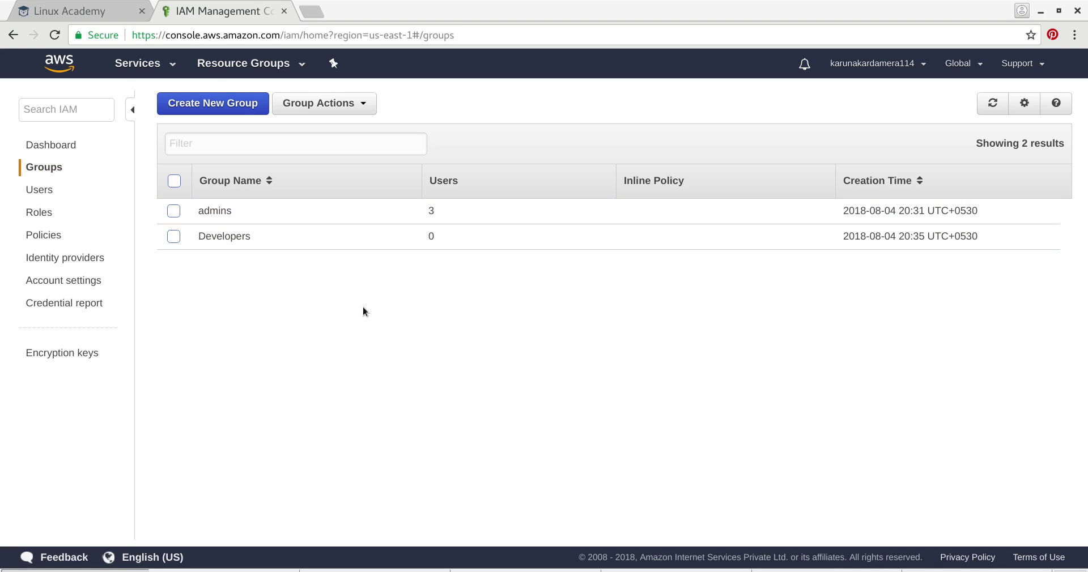
- Add user-1 and user-2 to Developers and view its empty Managed Policies list
{"action": "left_click", "coordinate": [219, 237]}
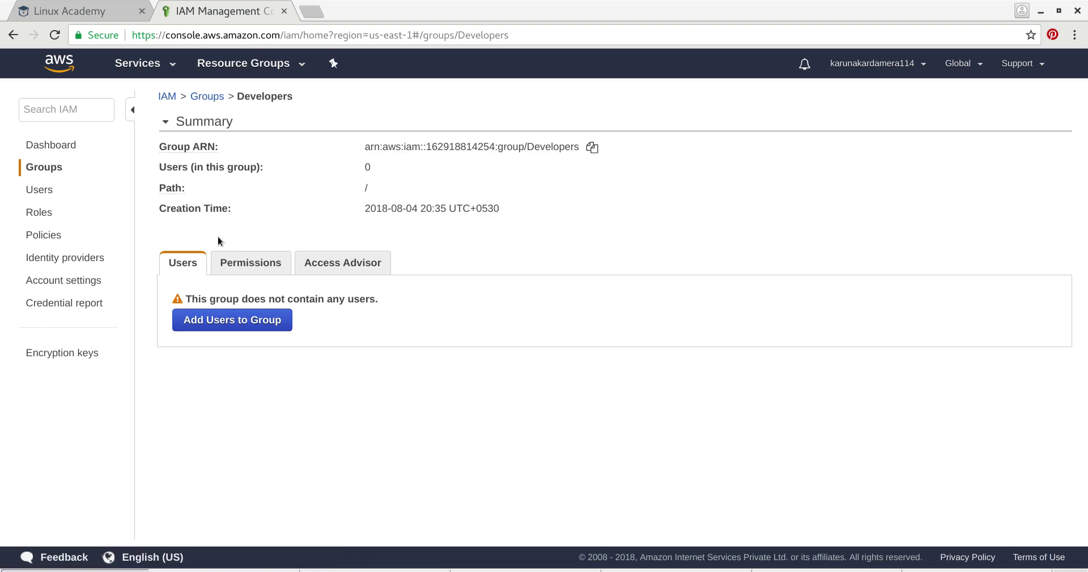
{"action": "left_click", "coordinate": [238, 322]}
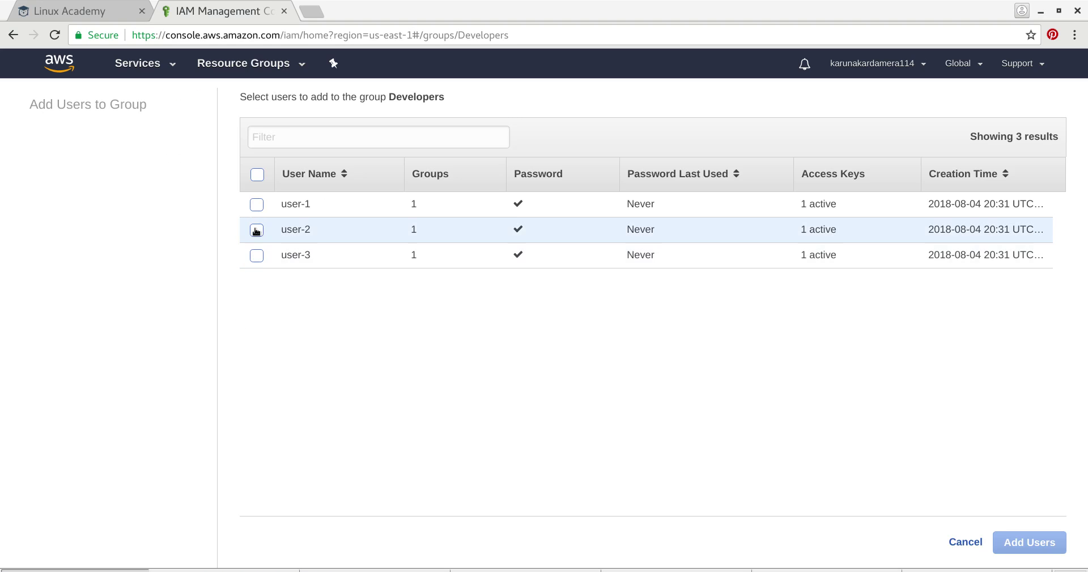
{"action": "left_click", "coordinate": [257, 205]}
{"action": "left_click", "coordinate": [256, 231]}
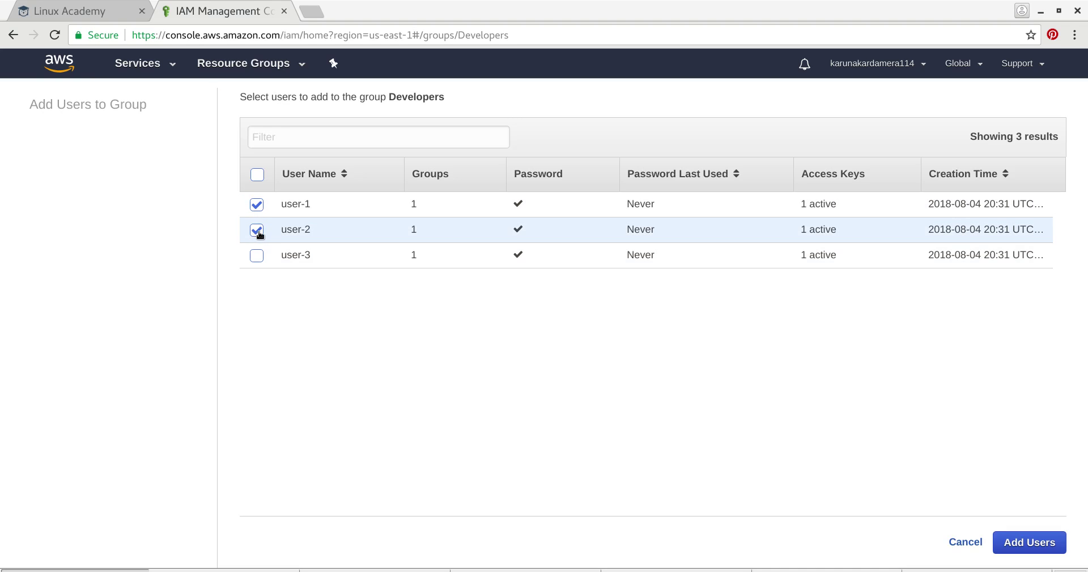
{"action": "left_click", "coordinate": [256, 255]}
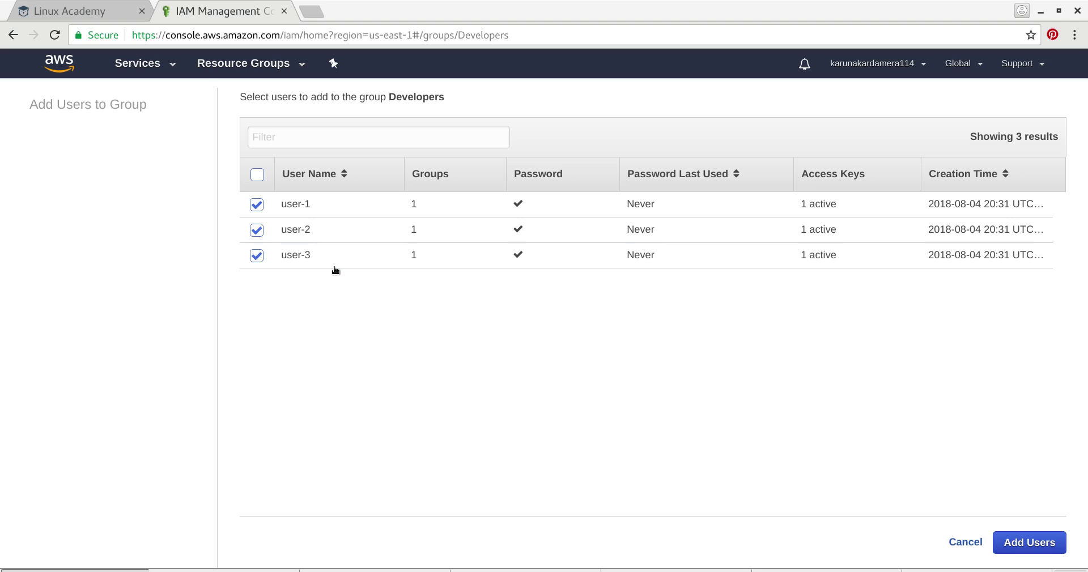
{"action": "left_click", "coordinate": [257, 256]}
{"action": "left_click", "coordinate": [1021, 545]}
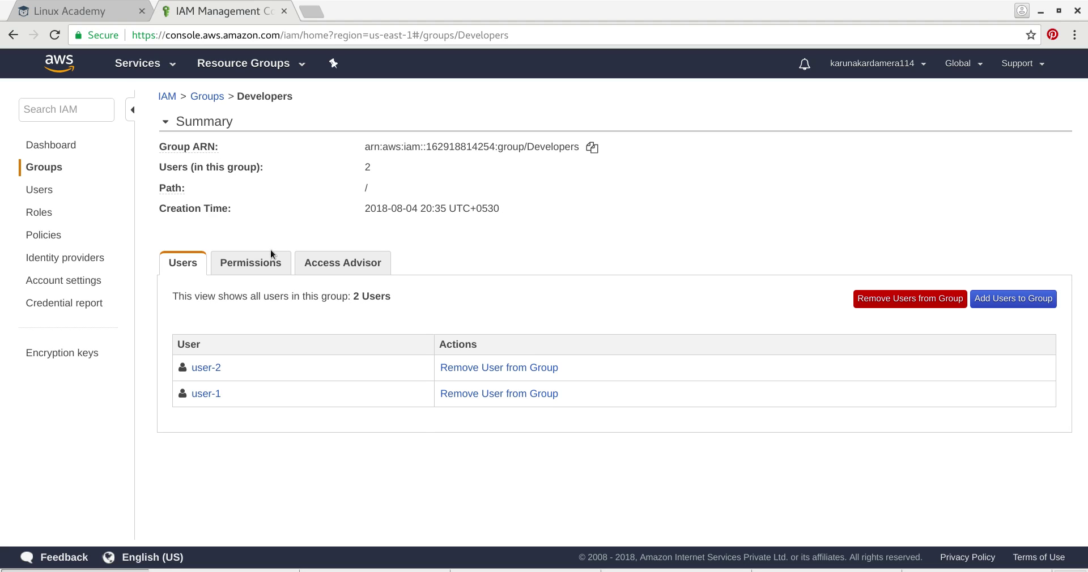
{"action": "left_click", "coordinate": [262, 264]}
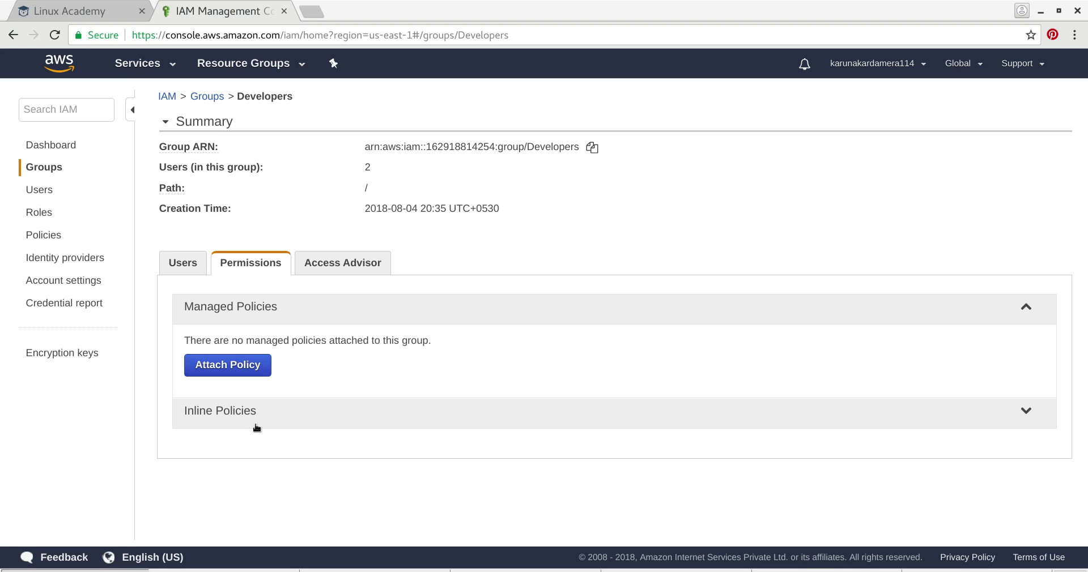
{"action": "left_click", "coordinate": [218, 360]}
- Open the admins group and view the AWSFMAdminFullAccess policy JSON
{"action": "left_click", "coordinate": [215, 98]}
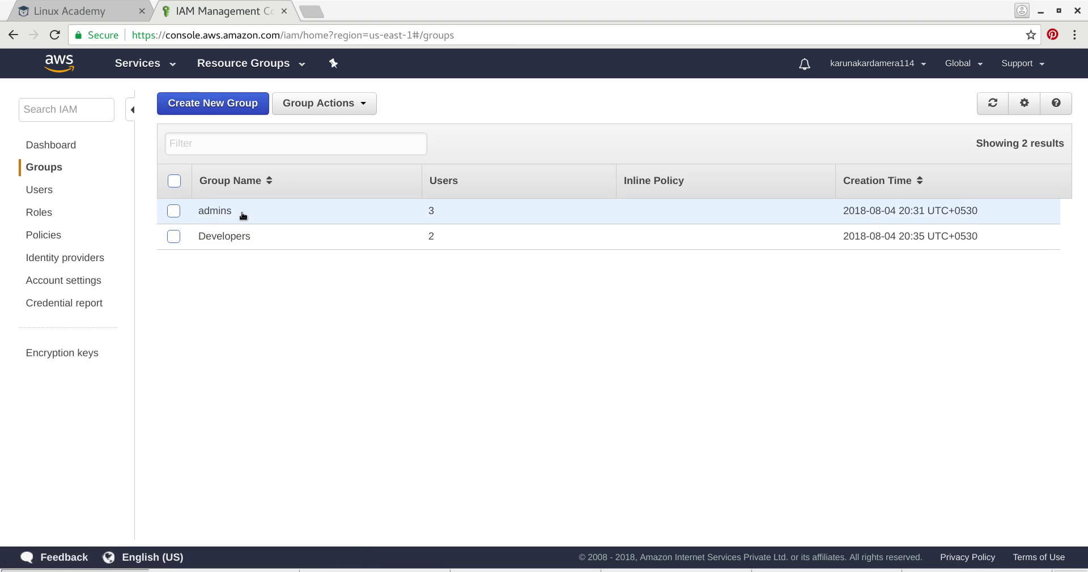
{"action": "left_click", "coordinate": [215, 210]}
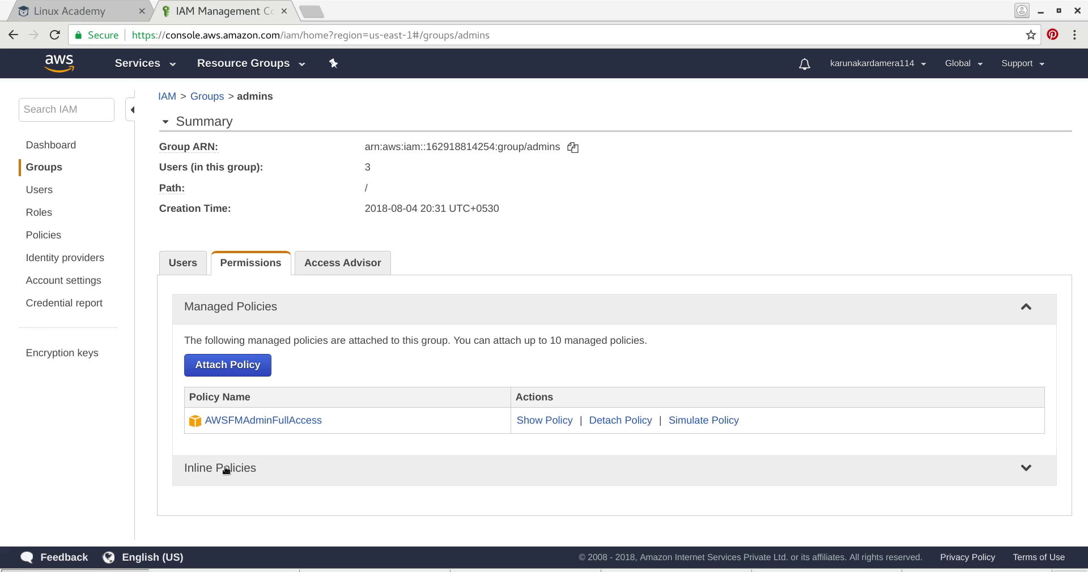
{"action": "left_click", "coordinate": [547, 422]}
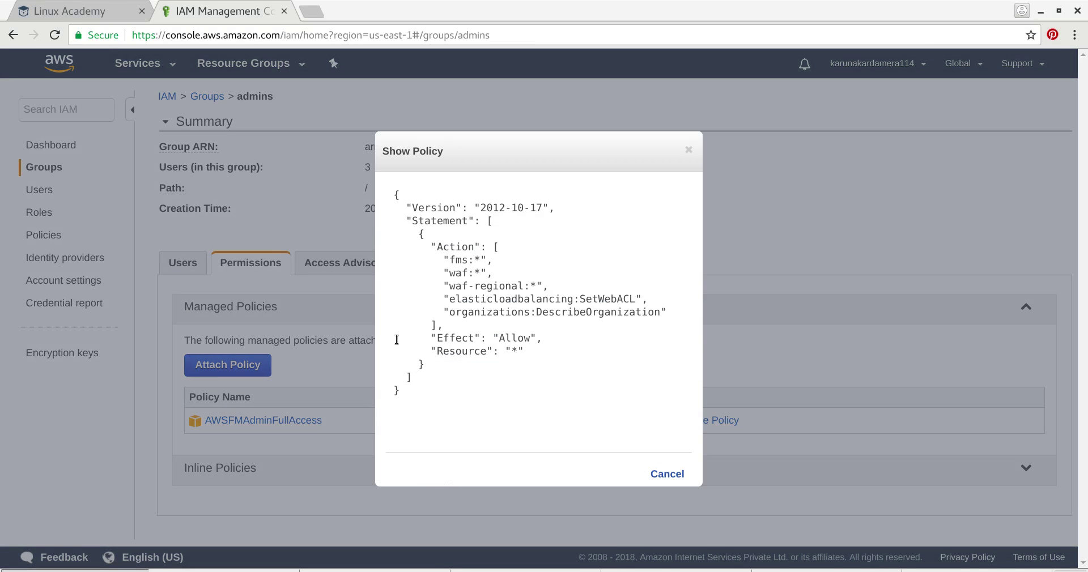
{"action": "left_click", "coordinate": [668, 474]}
- Cancel detaching AWSFMAdminFullAccess from admins, keeping it attached, and open it in the Policy Simulator
{"action": "left_click", "coordinate": [620, 420]}
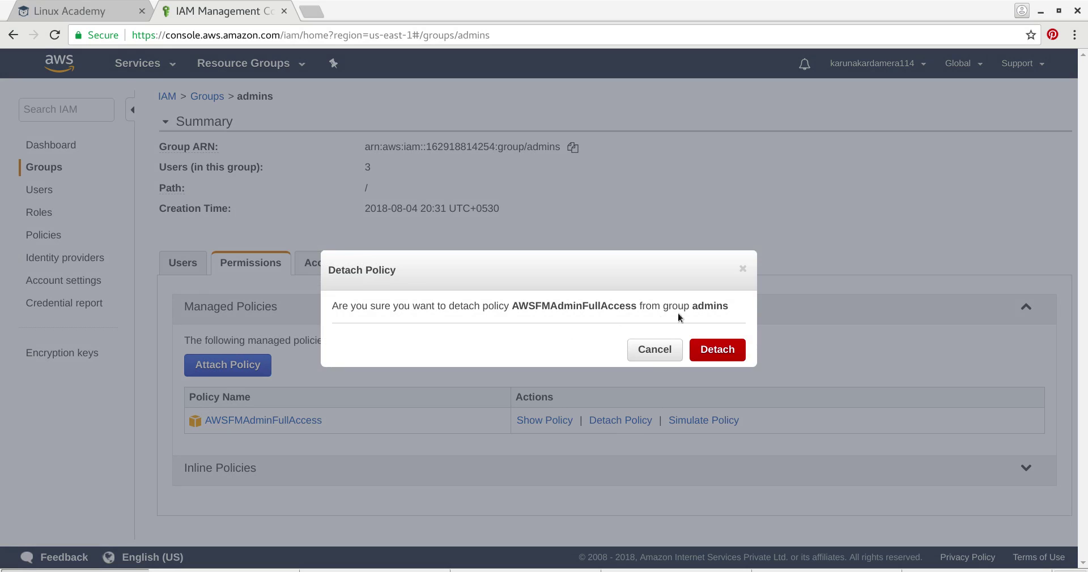
{"action": "left_click", "coordinate": [656, 349]}
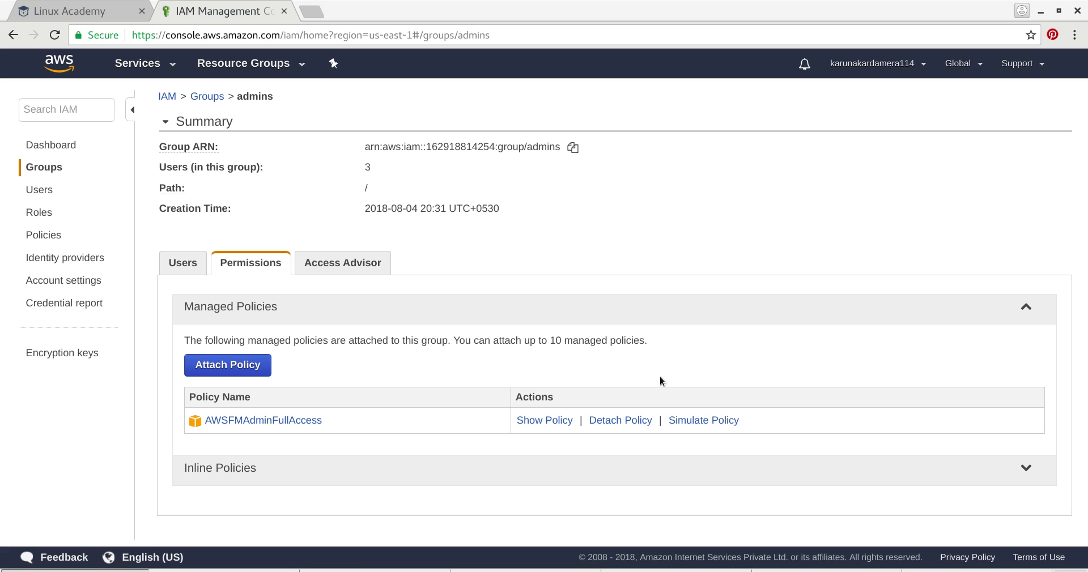
{"action": "left_click", "coordinate": [684, 425]}
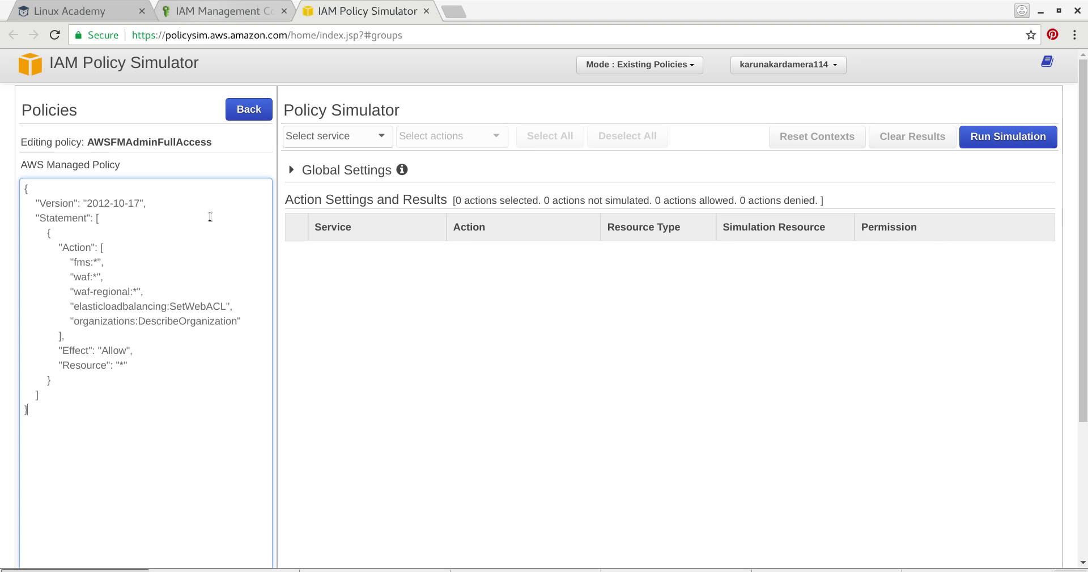
- Scroll through the AWSFMAdminFullAccess policy document in the Policy Simulator
{"action": "scroll", "coordinate": [97, 343], "scroll_direction": "down", "scroll_amount": 3}
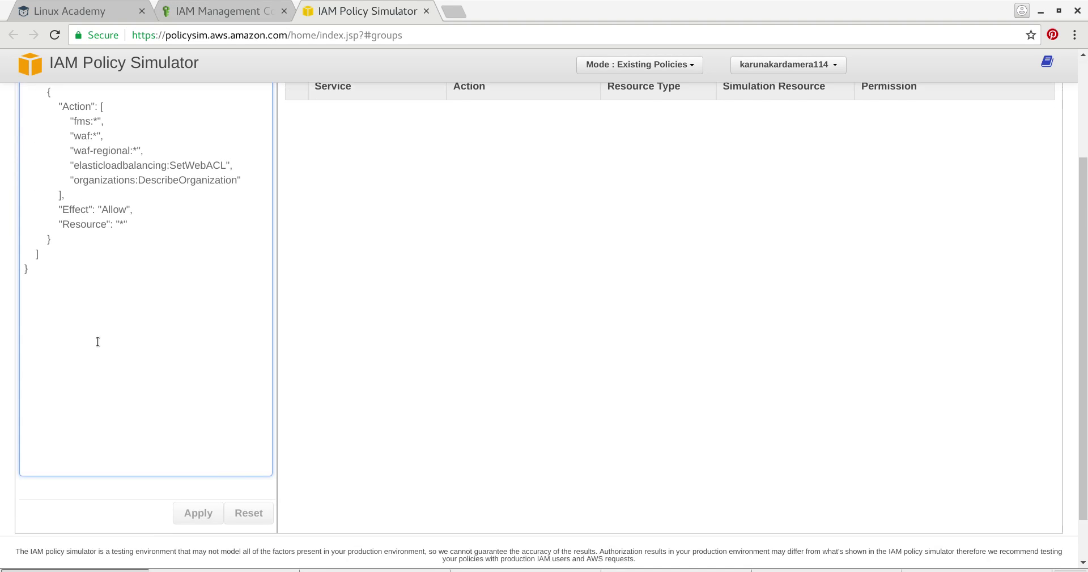
{"action": "scroll", "coordinate": [97, 342], "scroll_direction": "up", "scroll_amount": 3}
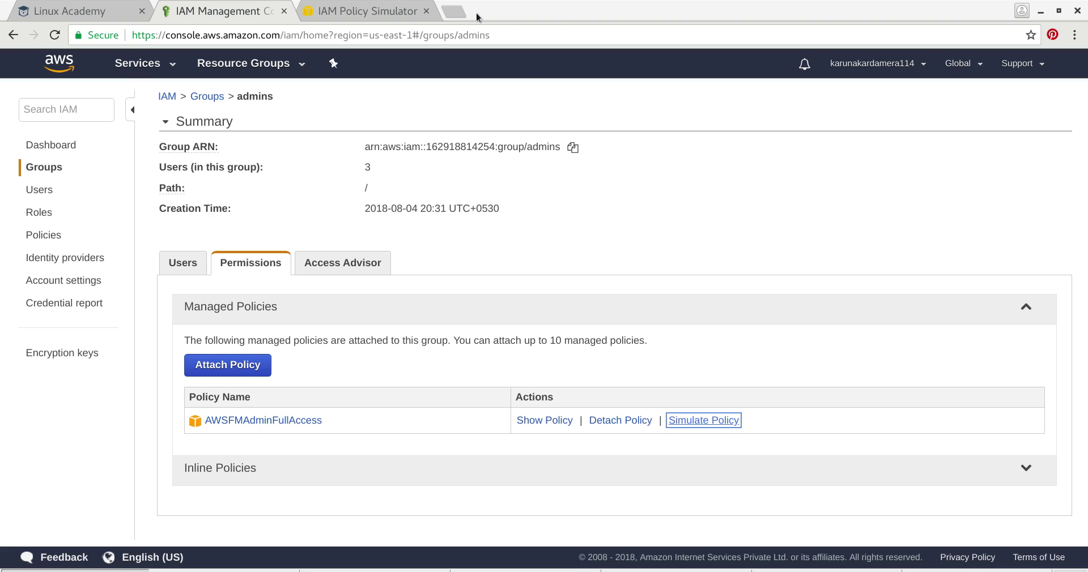
- Close the simulator and review the admins group's Access Advisor services and its three members
{"action": "left_click", "coordinate": [427, 11]}
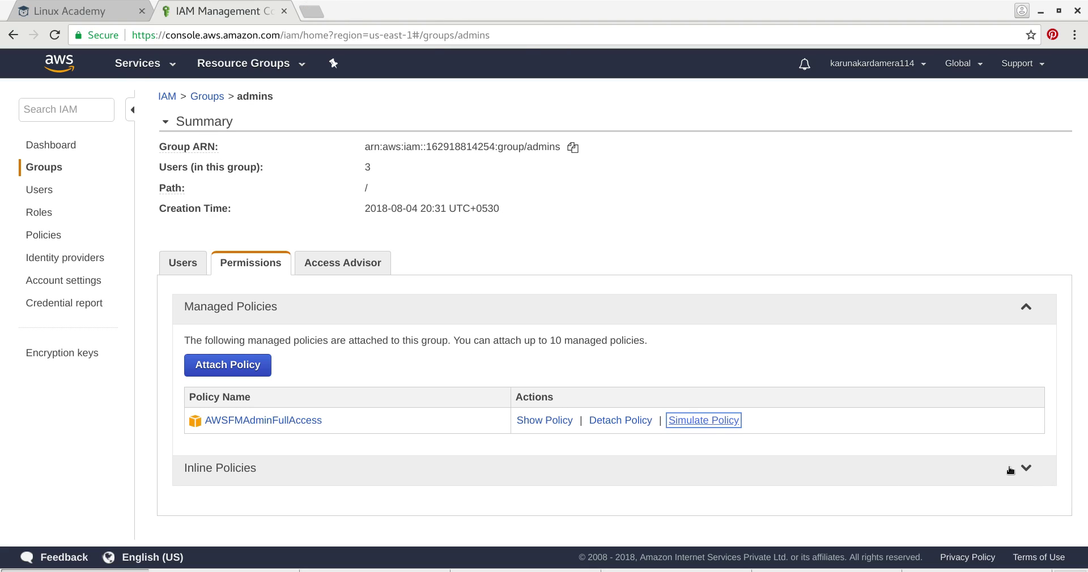
{"action": "left_click", "coordinate": [365, 263]}
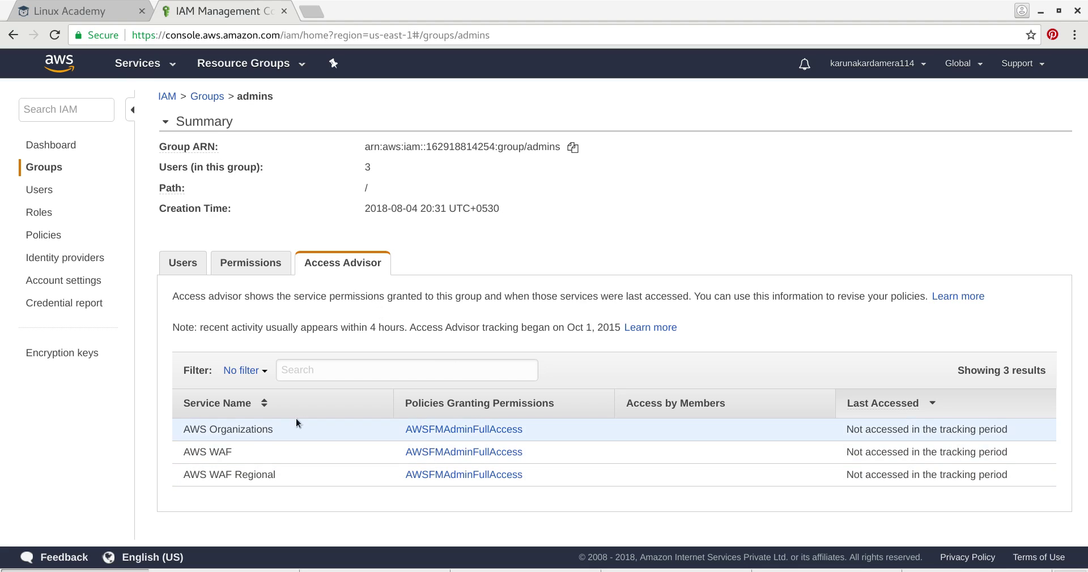
{"action": "left_click", "coordinate": [179, 266]}
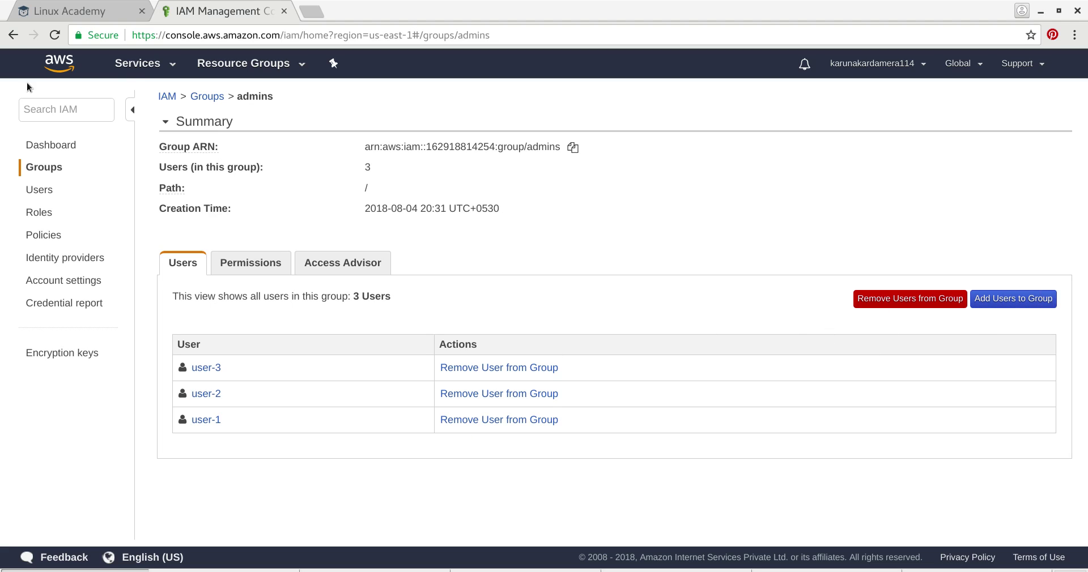
- List all IAM users, then return to the IAM dashboard
{"action": "left_click", "coordinate": [39, 191]}
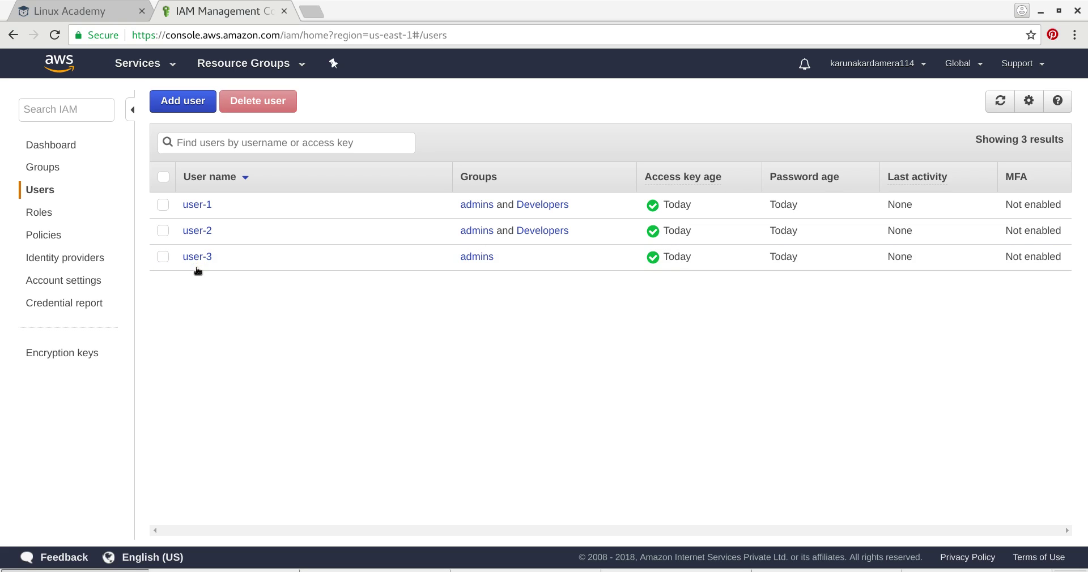
{"action": "key", "text": "super"}
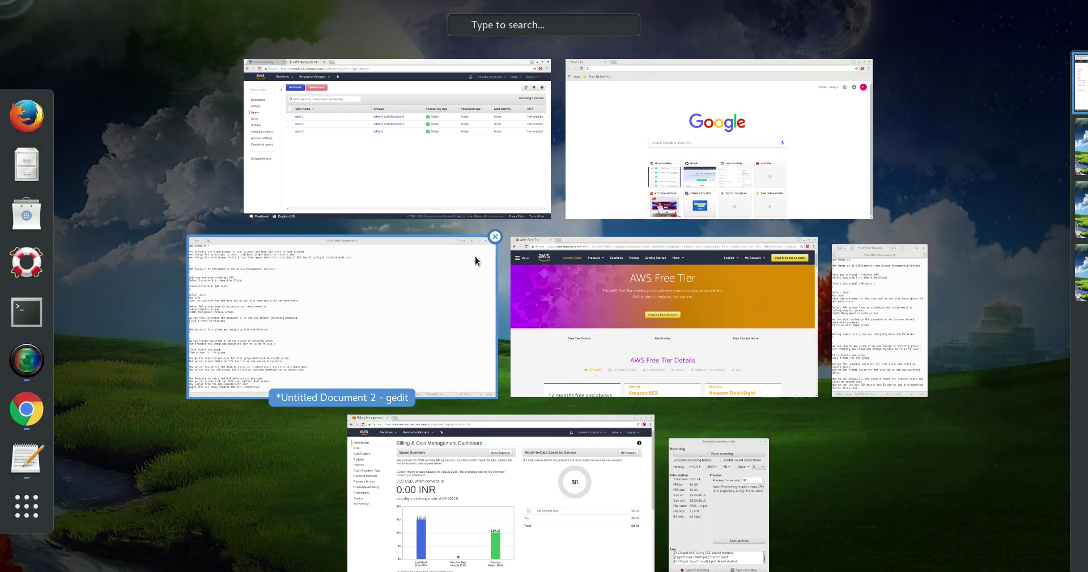
{"action": "left_click", "coordinate": [471, 145]}
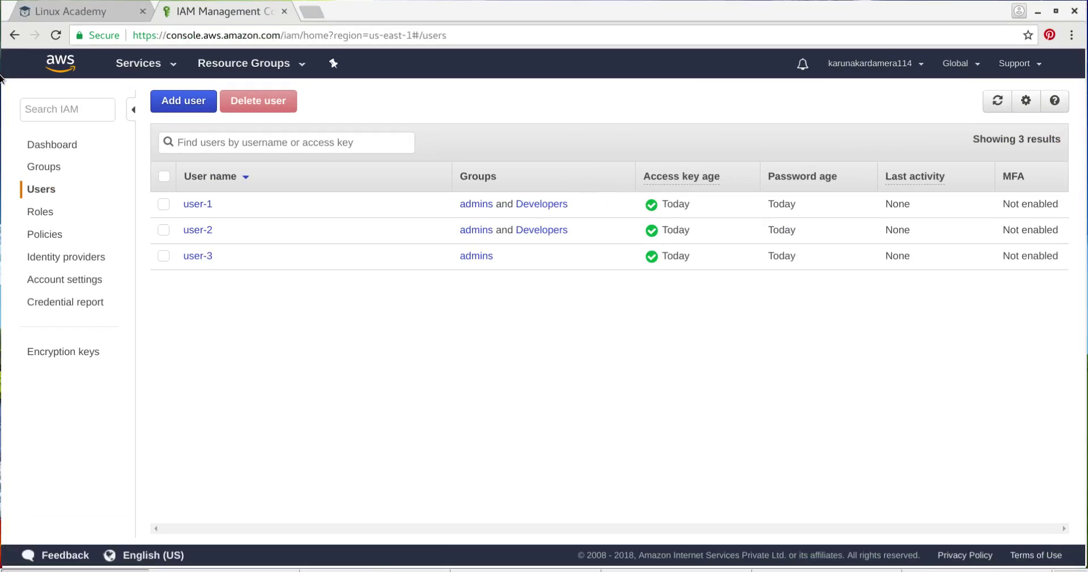
{"action": "left_click", "coordinate": [51, 147]}
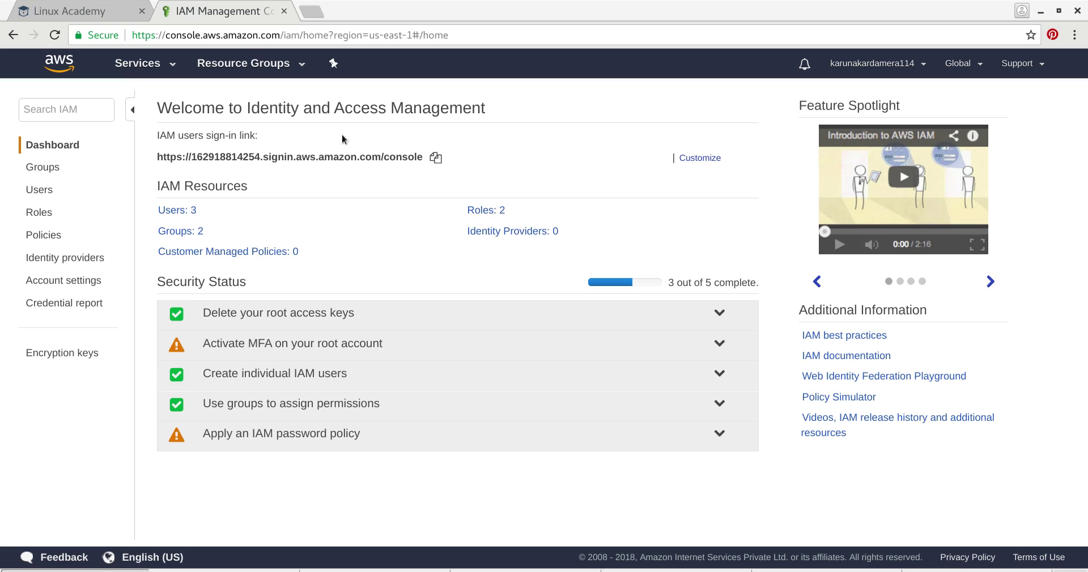
- Copy the IAM users sign-in link from the dashboard and open a new browser tab
{"action": "left_click", "coordinate": [434, 159]}
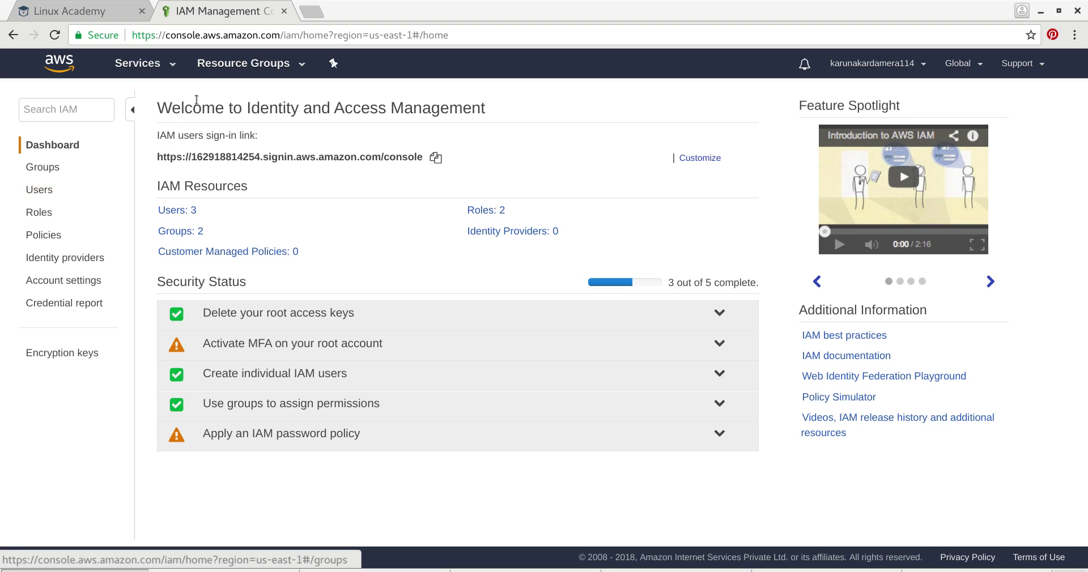
{"action": "left_click", "coordinate": [311, 11]}
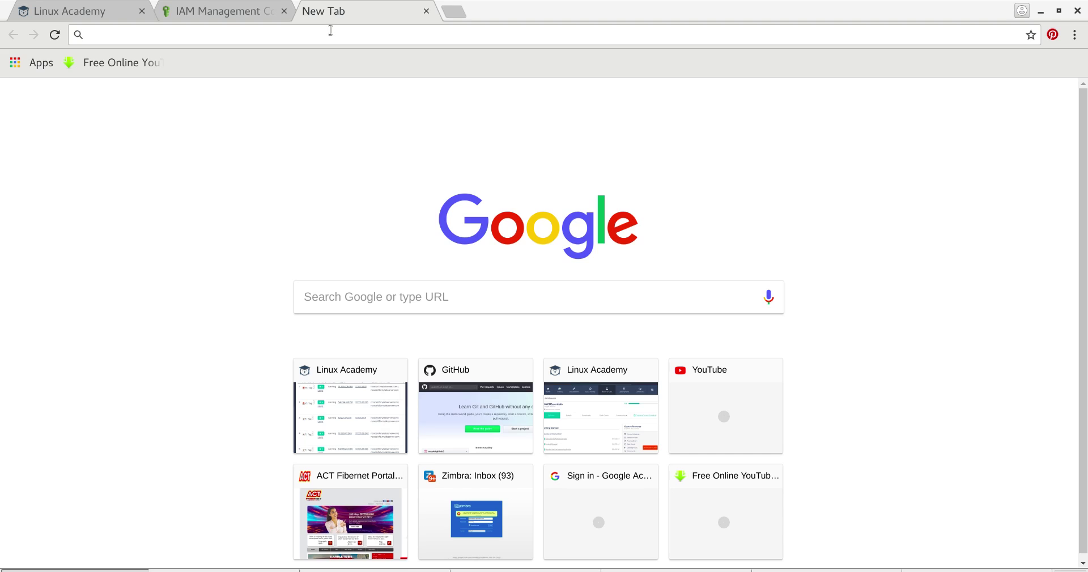
- Load the pasted sign-in link and sign in as user-1 with its password
{"action": "right_click", "coordinate": [330, 34]}
{"action": "left_click", "coordinate": [380, 109]}
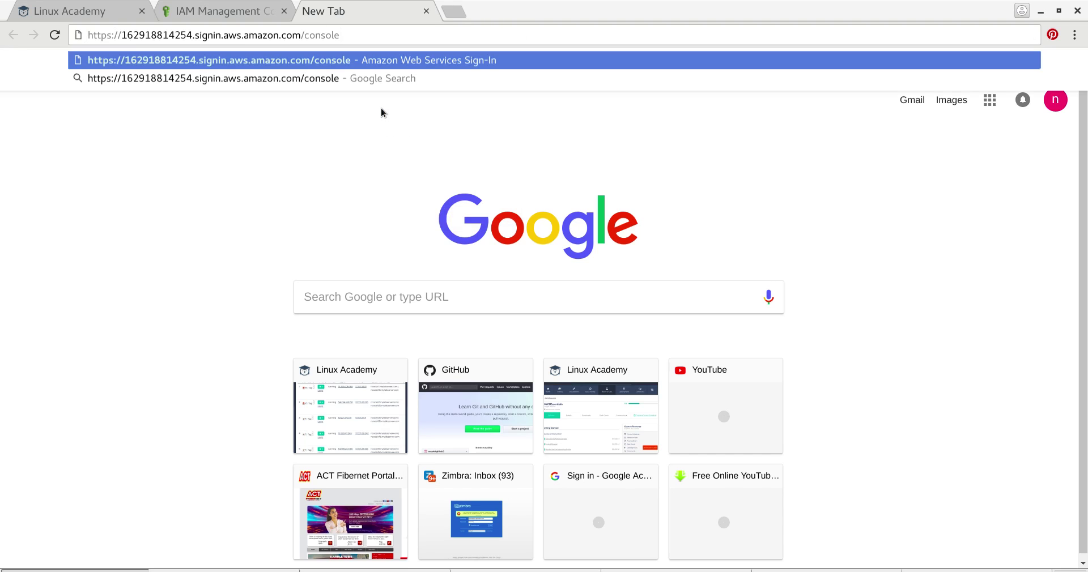
{"action": "key", "text": "Return"}
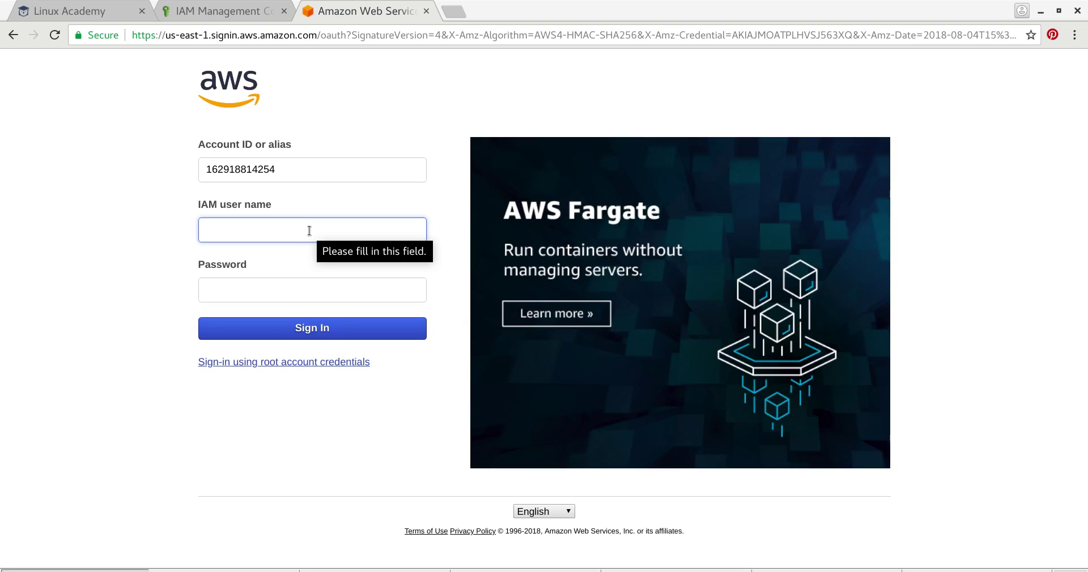
{"action": "type", "text": "user"}
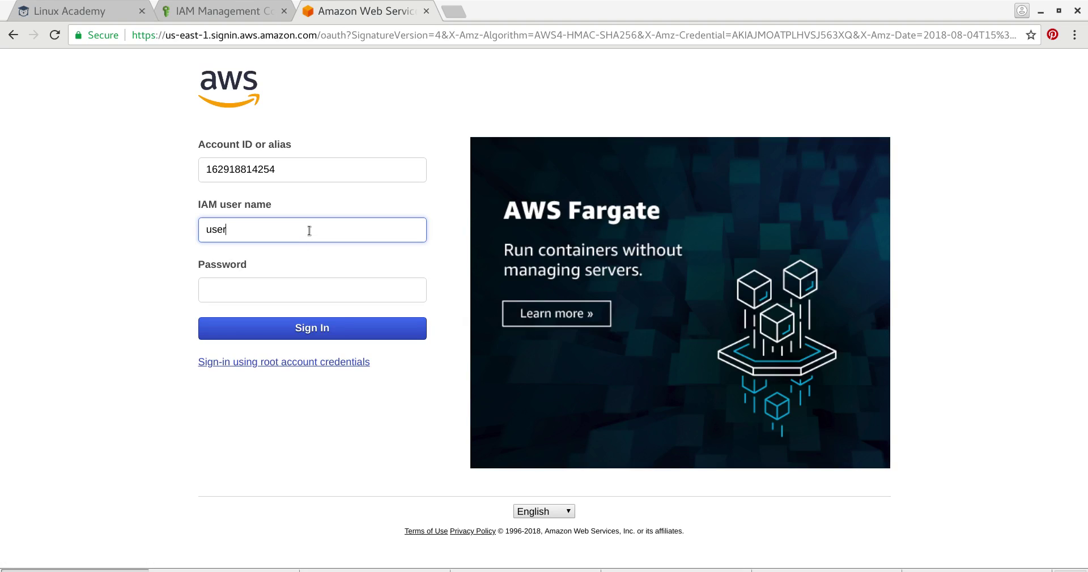
{"action": "type", "text": "-1"}
{"action": "left_click", "coordinate": [308, 294]}
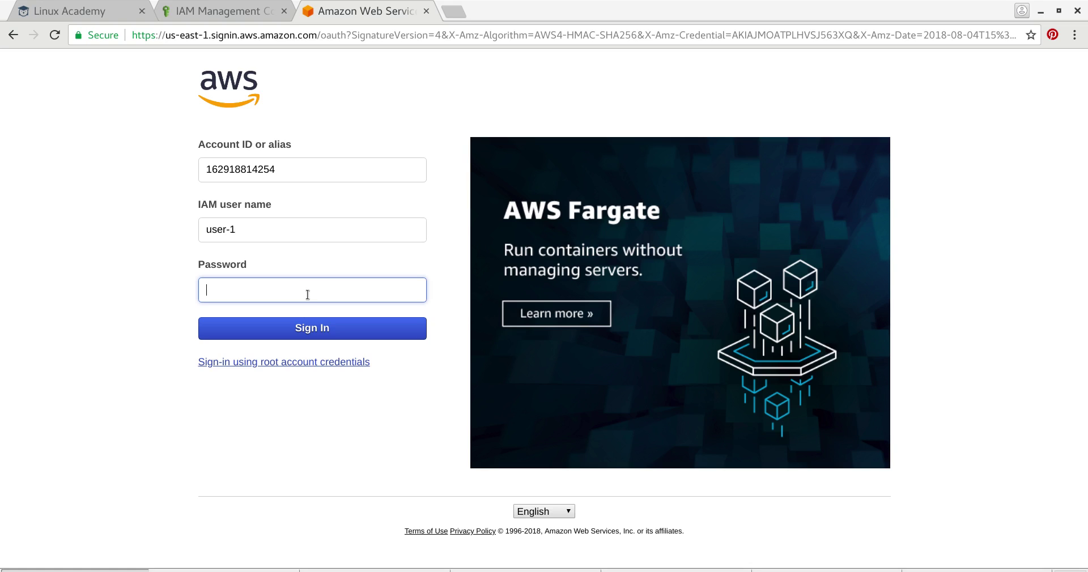
{"action": "type", "text": "******"}
{"action": "left_click", "coordinate": [318, 334]}
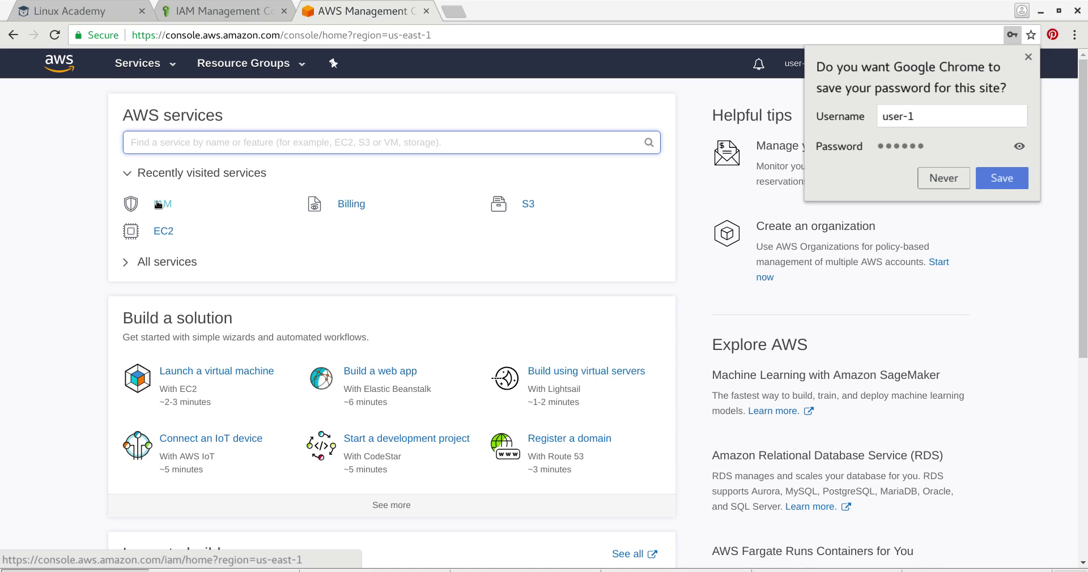
- As user-1, open the IAM console, check account details and try listing groups
{"action": "left_click", "coordinate": [159, 205]}
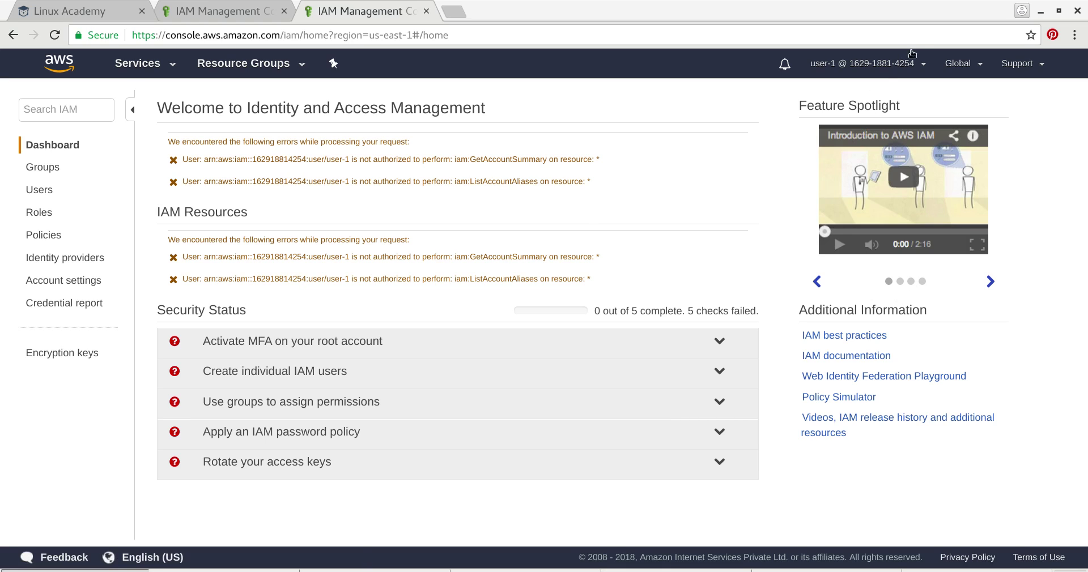
{"action": "left_click", "coordinate": [924, 66]}
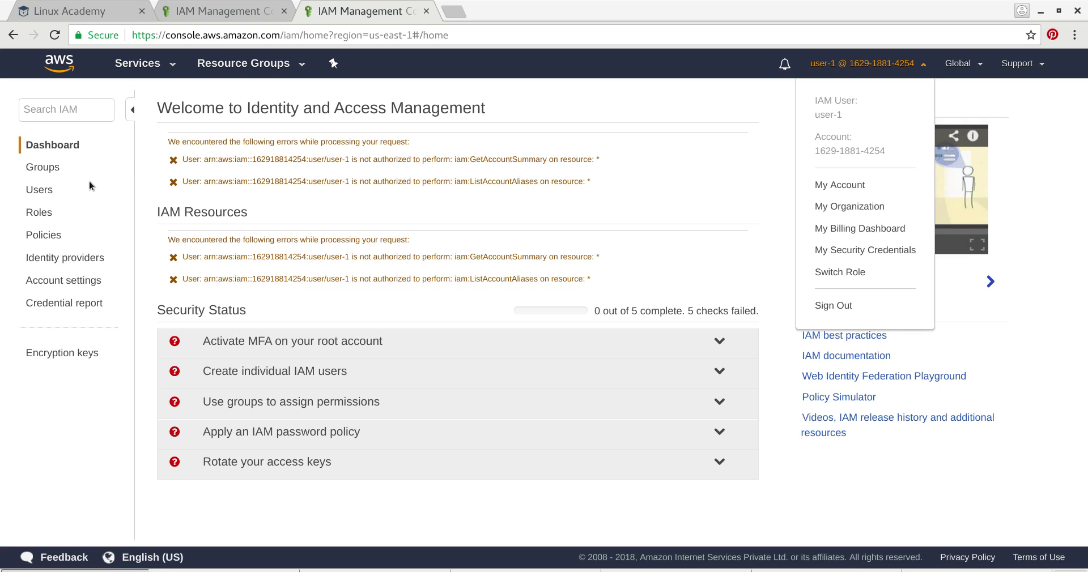
{"action": "left_click", "coordinate": [60, 147]}
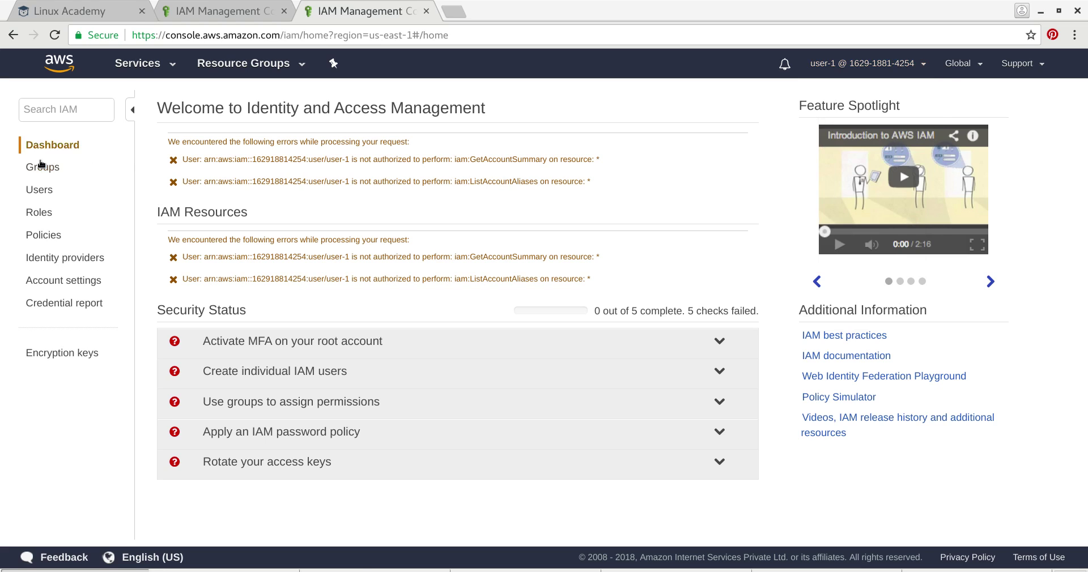
{"action": "left_click", "coordinate": [43, 167]}
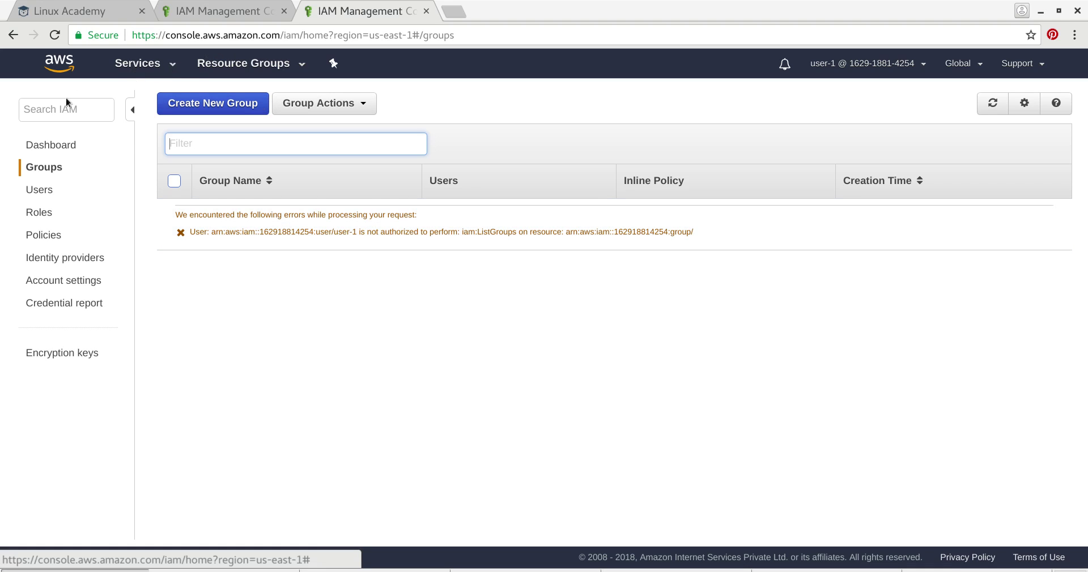
{"action": "left_click", "coordinate": [55, 142]}
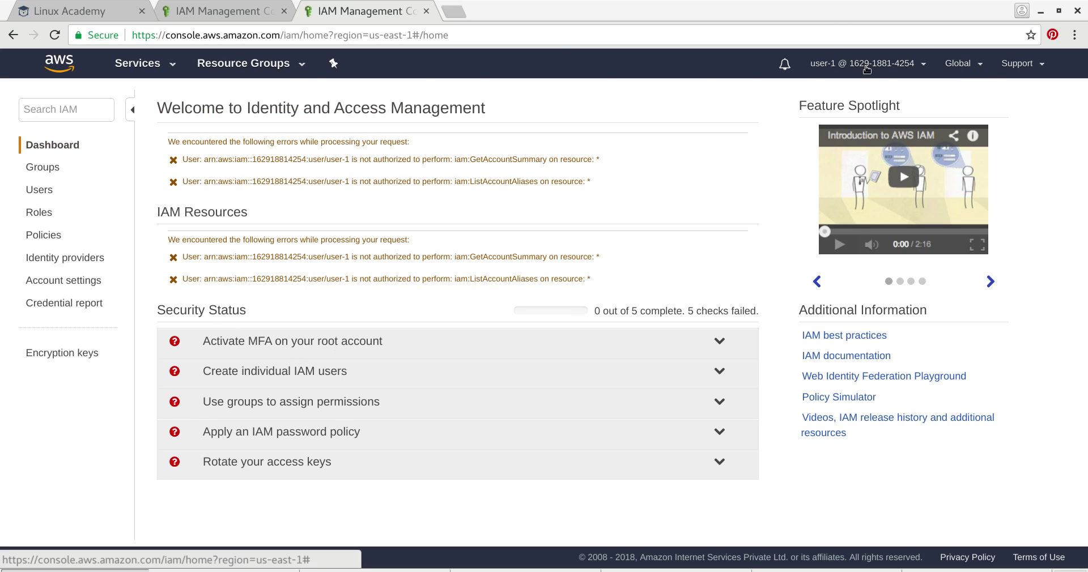
{"action": "left_click", "coordinate": [207, 13]}
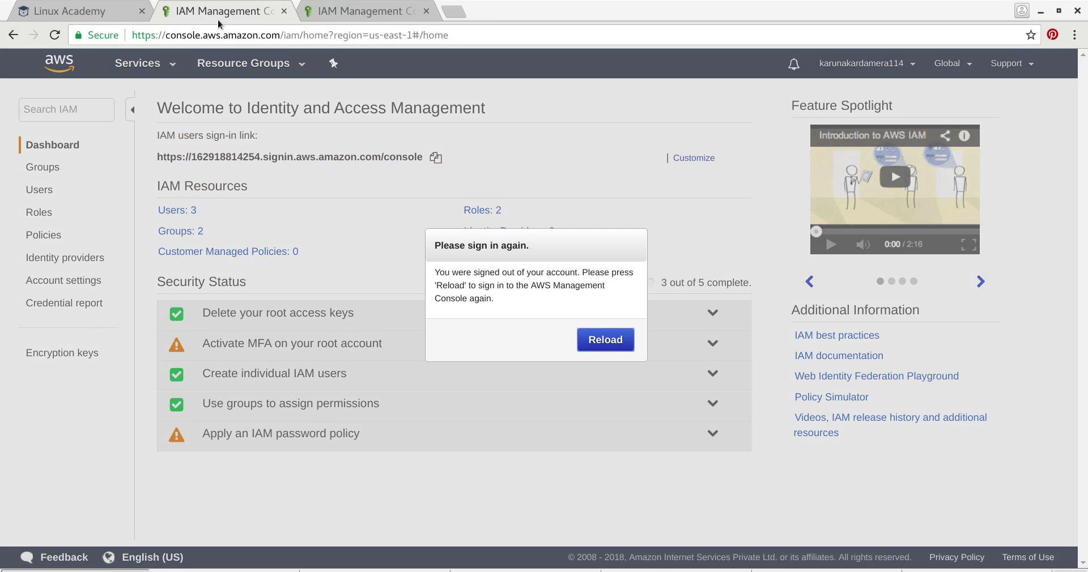
- Reload the page, refresh the IAM groups list, then open the My Account billing page
{"action": "left_click", "coordinate": [597, 339]}
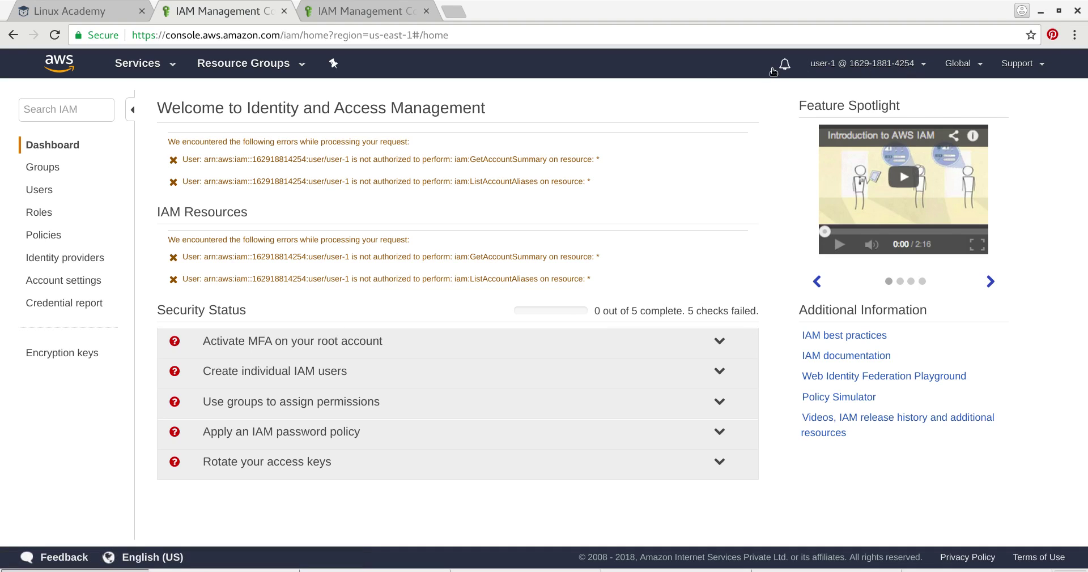
{"action": "left_click", "coordinate": [46, 169]}
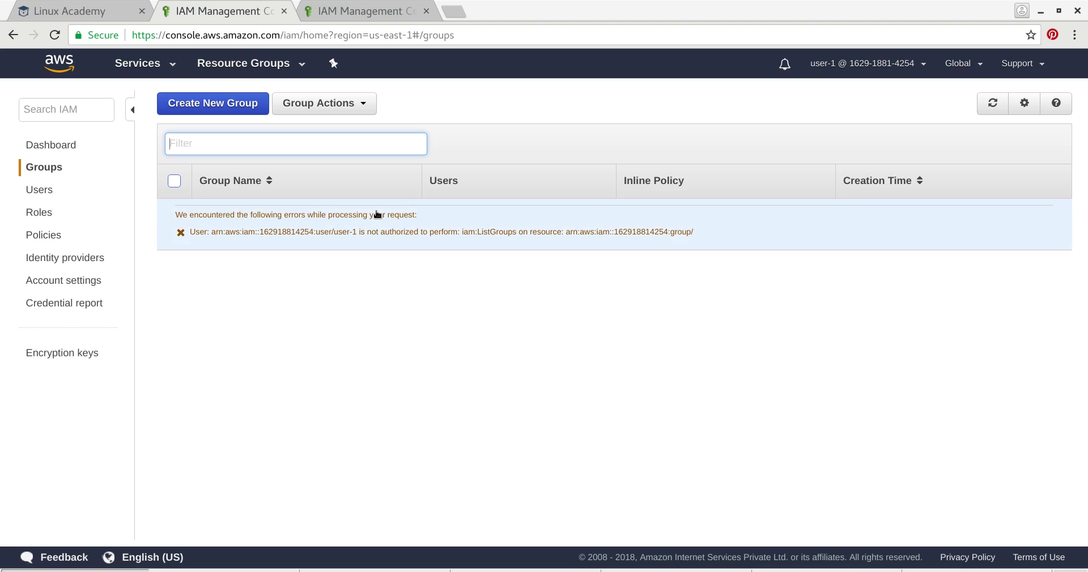
{"action": "left_click", "coordinate": [449, 182]}
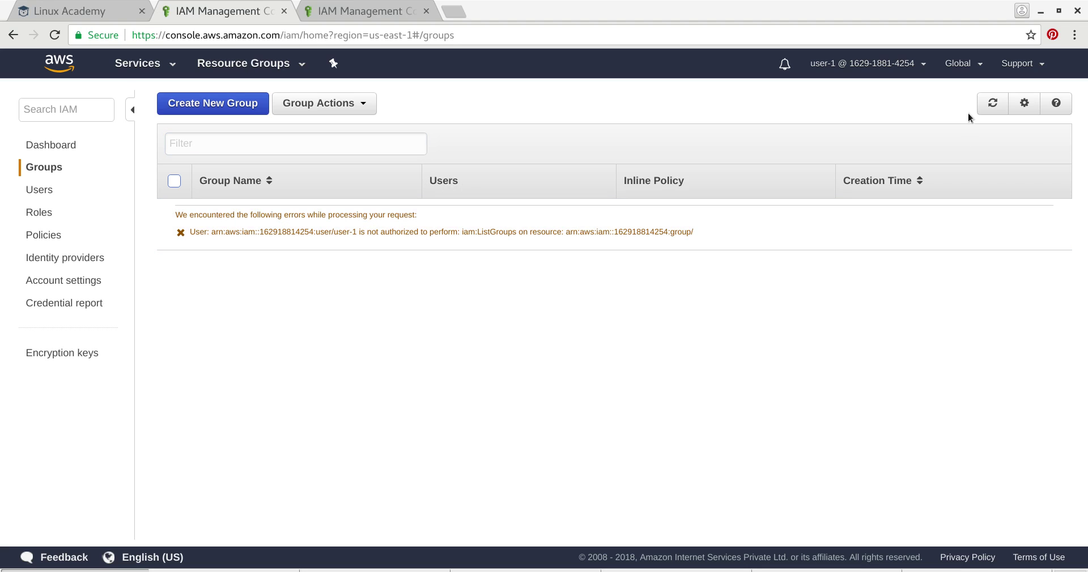
{"action": "left_click", "coordinate": [994, 103]}
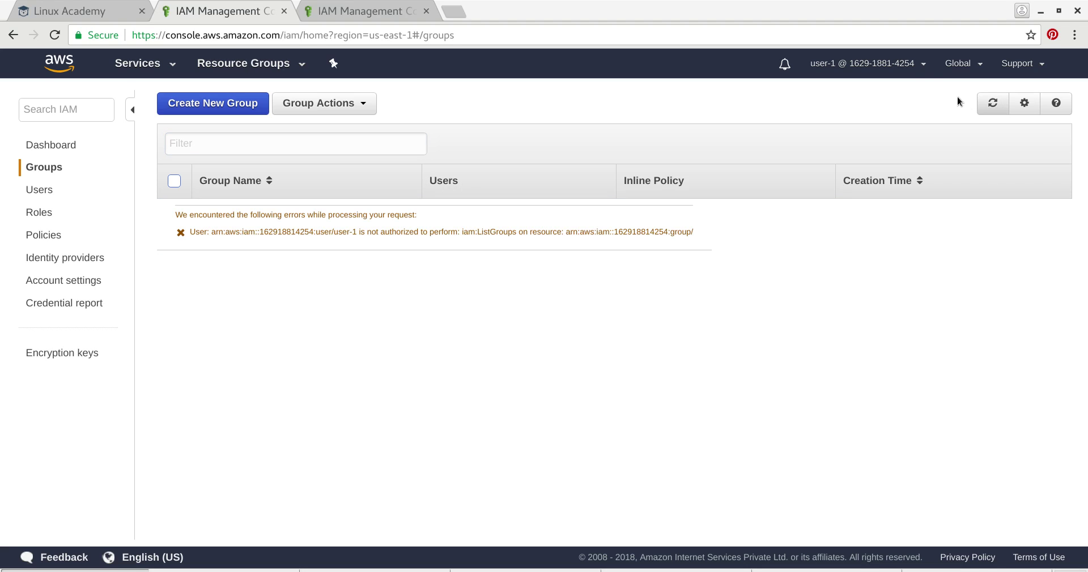
{"action": "left_click", "coordinate": [923, 64]}
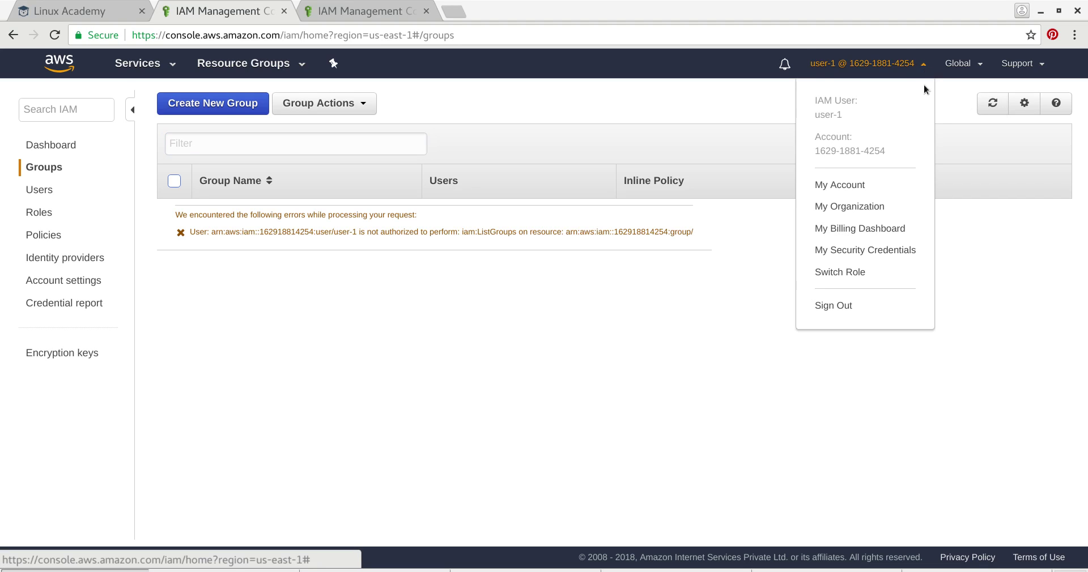
{"action": "left_click", "coordinate": [853, 185]}
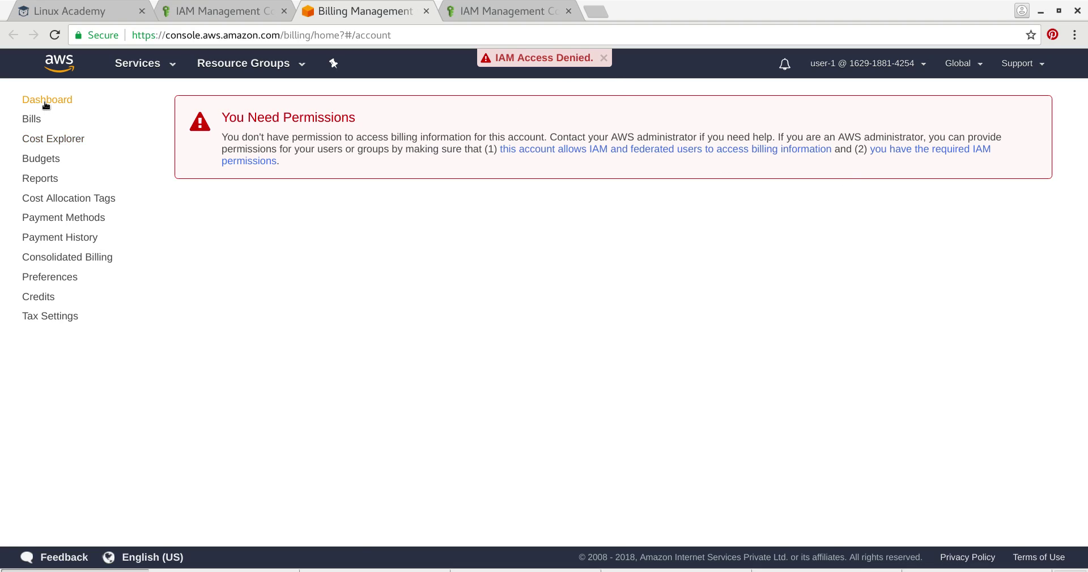
- Expand the root MFA, individual users and groups recommendations, then open the Users page
{"action": "left_click", "coordinate": [172, 69]}
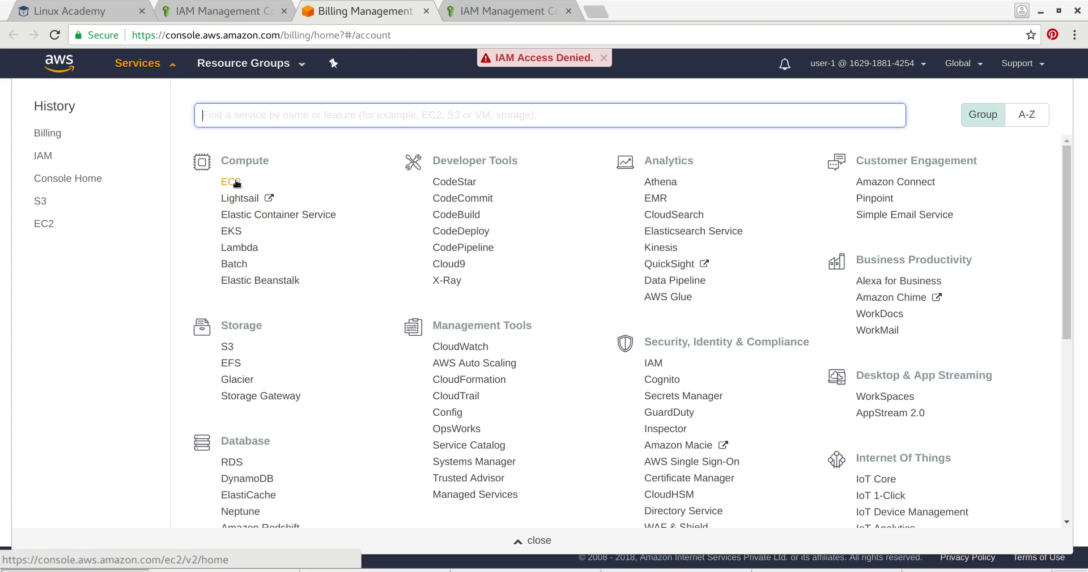
{"action": "left_click", "coordinate": [43, 156]}
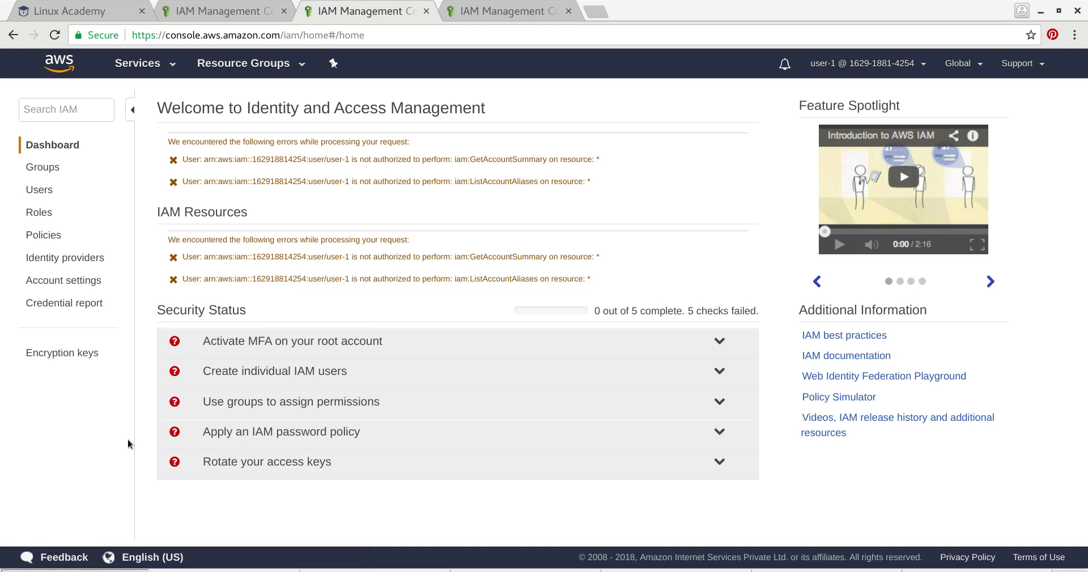
{"action": "left_click", "coordinate": [719, 341]}
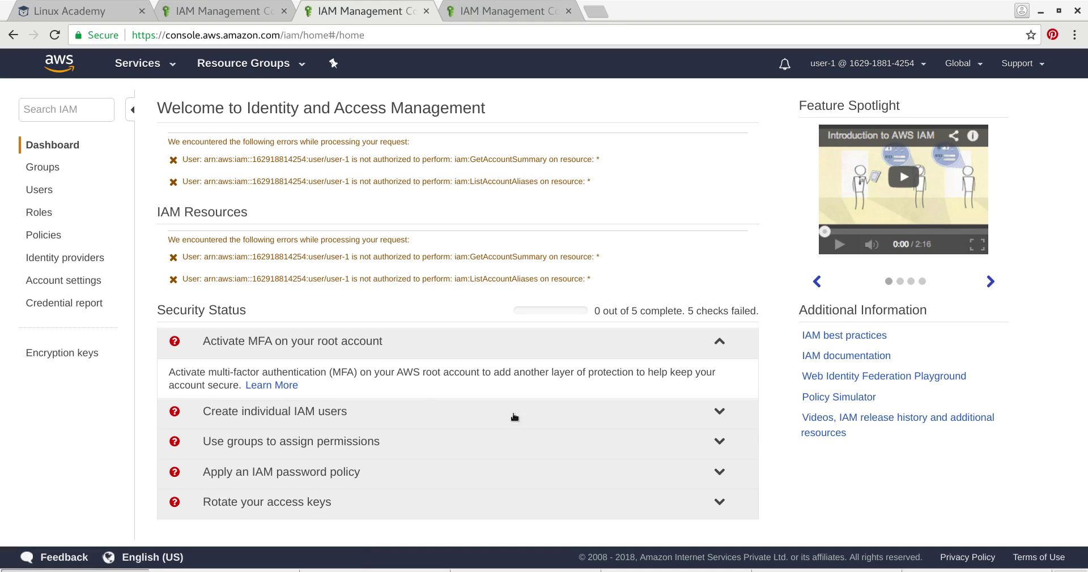
{"action": "left_click", "coordinate": [718, 413]}
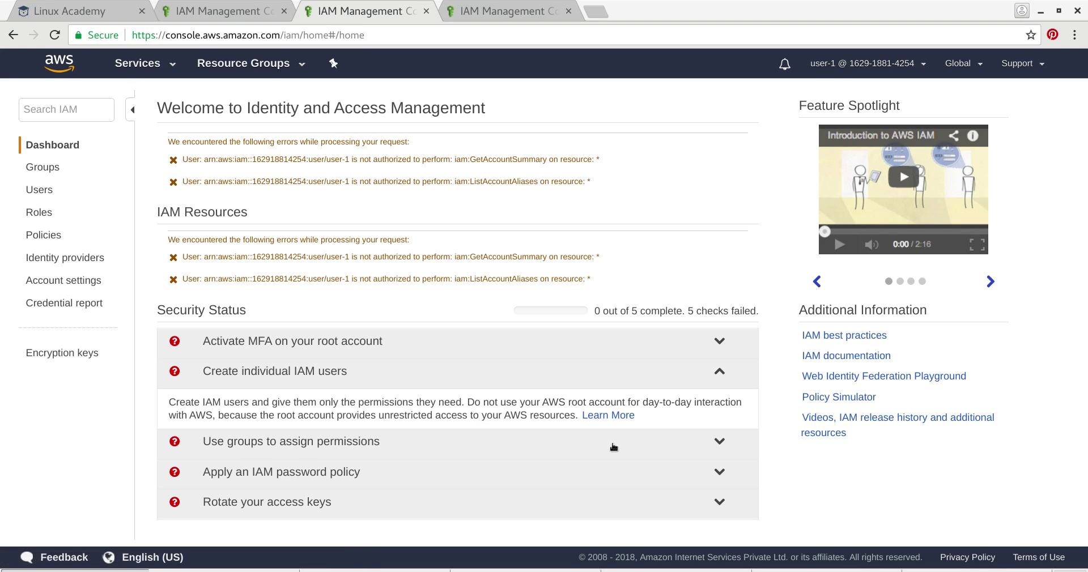
{"action": "left_click", "coordinate": [719, 441]}
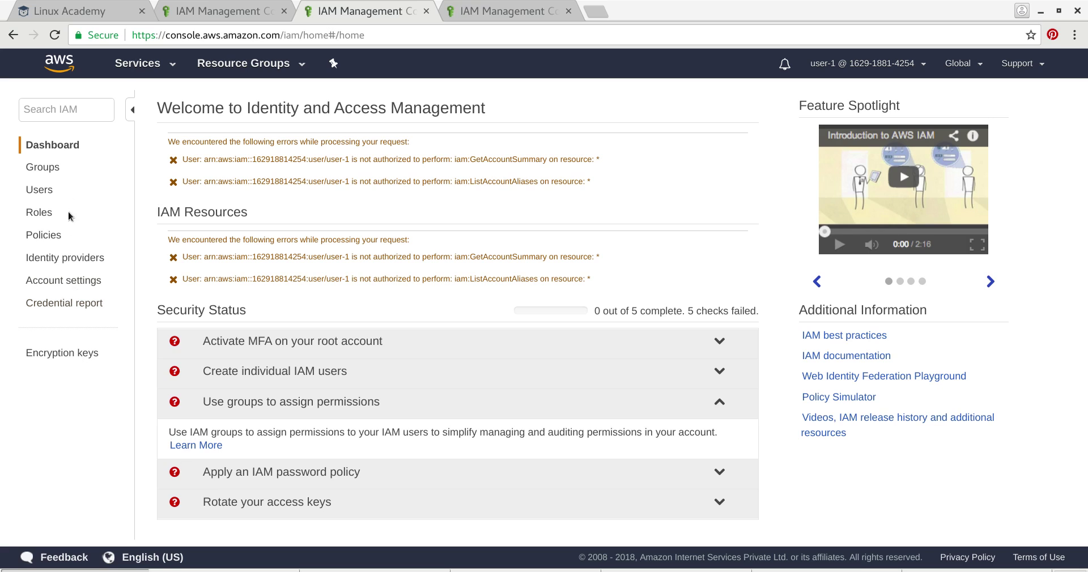
{"action": "left_click", "coordinate": [41, 191]}
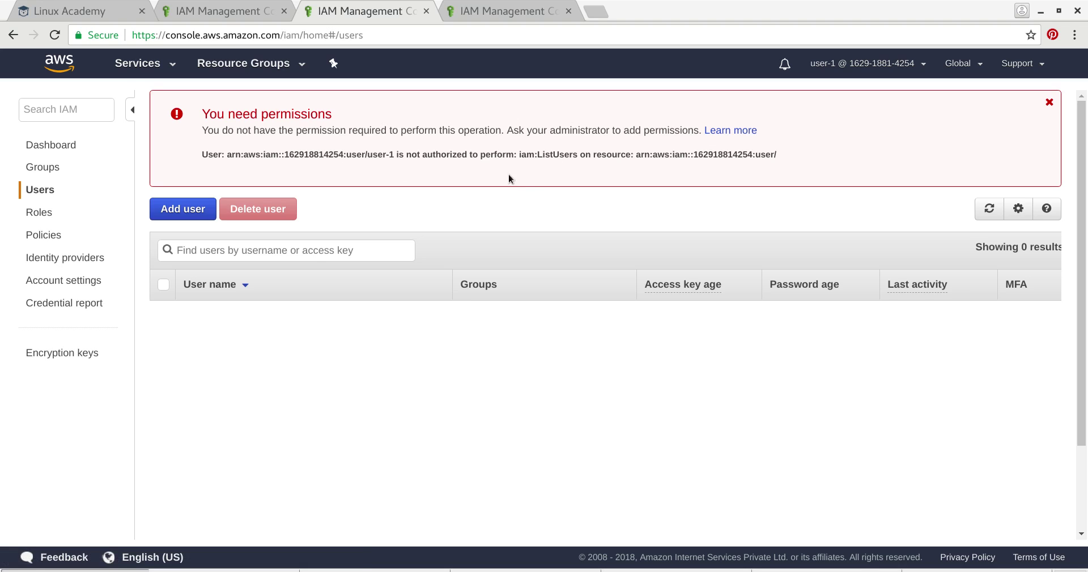
- Define user-4 with programmatic and console access, a custom password, and no required reset
{"action": "left_click", "coordinate": [181, 210]}
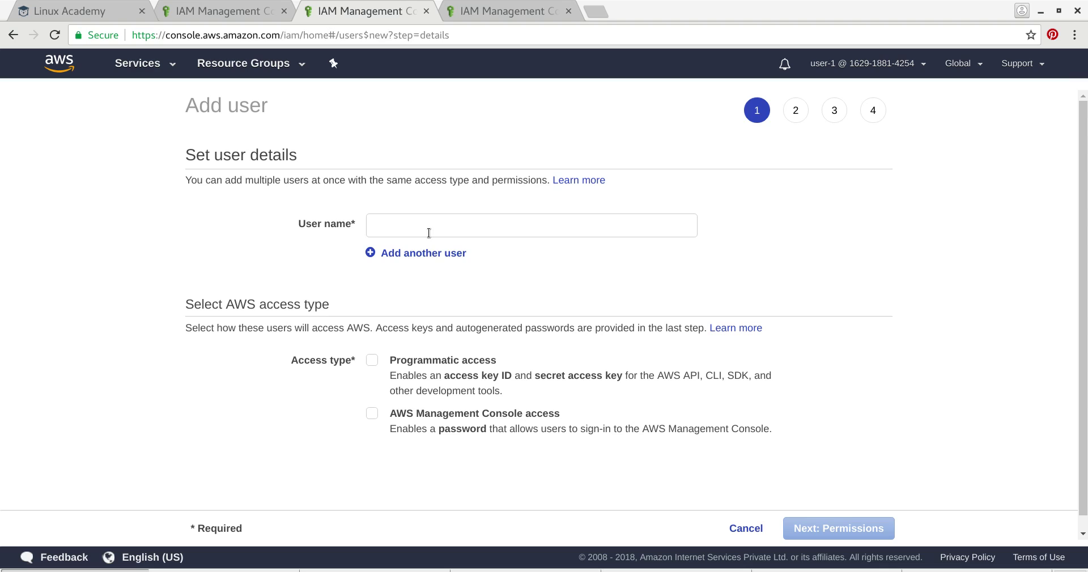
{"action": "left_click", "coordinate": [429, 233]}
{"action": "type", "text": "user"}
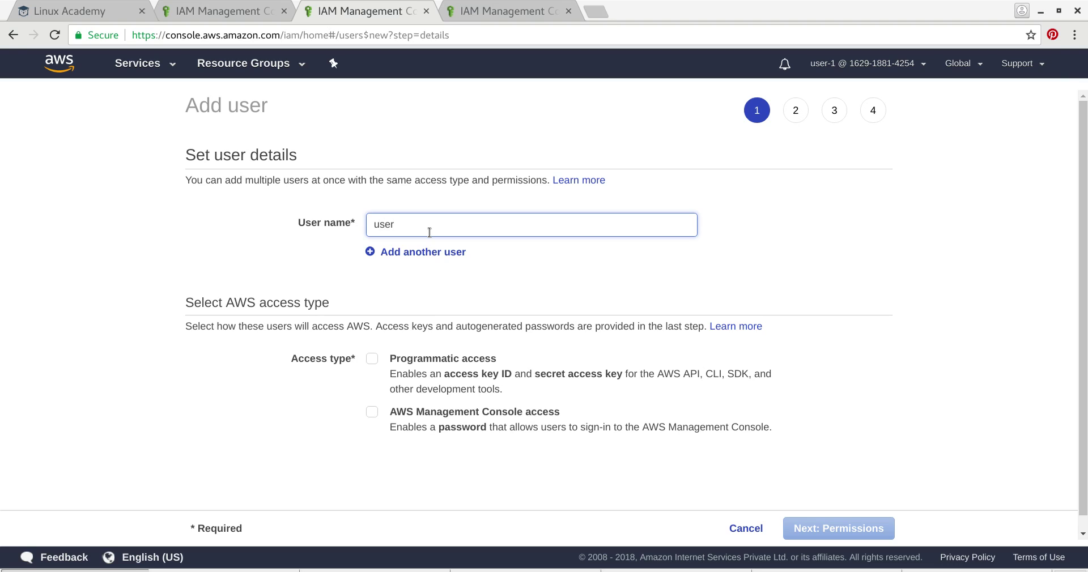
{"action": "type", "text": "-4"}
{"action": "left_click", "coordinate": [372, 359]}
{"action": "left_click", "coordinate": [372, 412]}
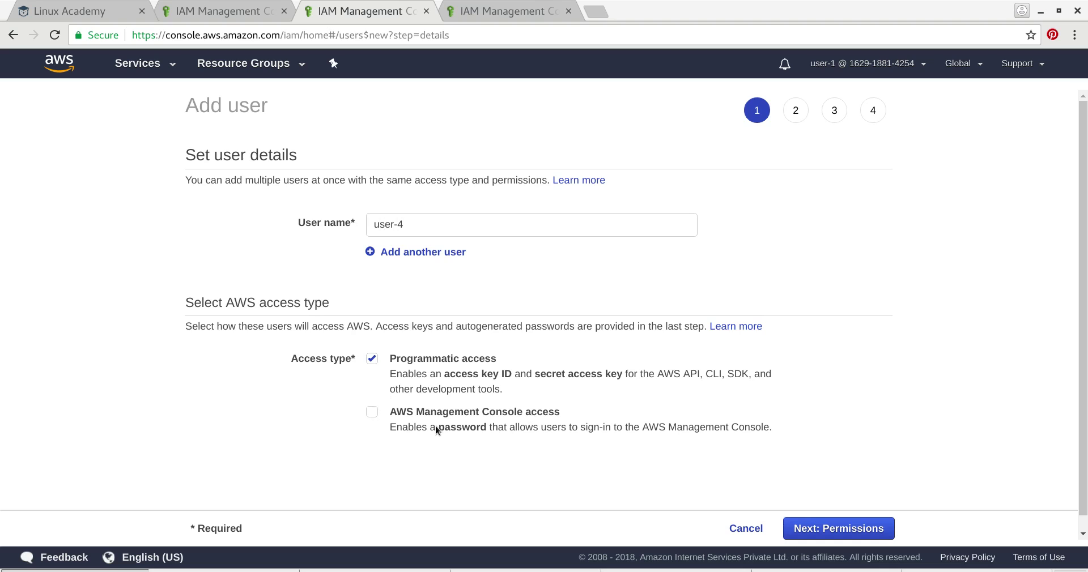
{"action": "scroll", "coordinate": [696, 444], "scroll_direction": "down", "scroll_amount": 4}
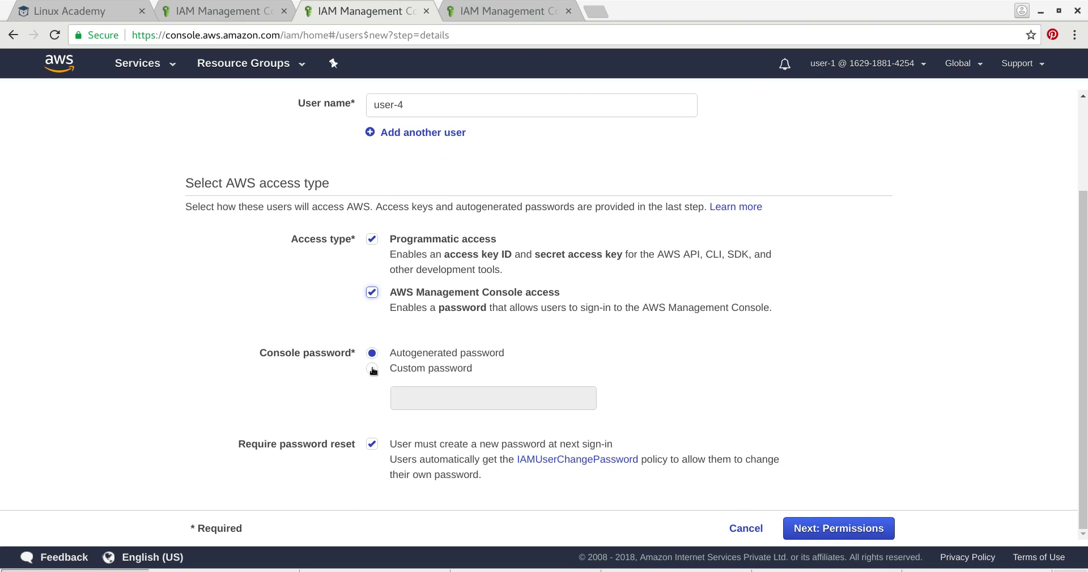
{"action": "left_click", "coordinate": [373, 371]}
{"action": "left_click", "coordinate": [456, 400]}
{"action": "type", "text": "P"}
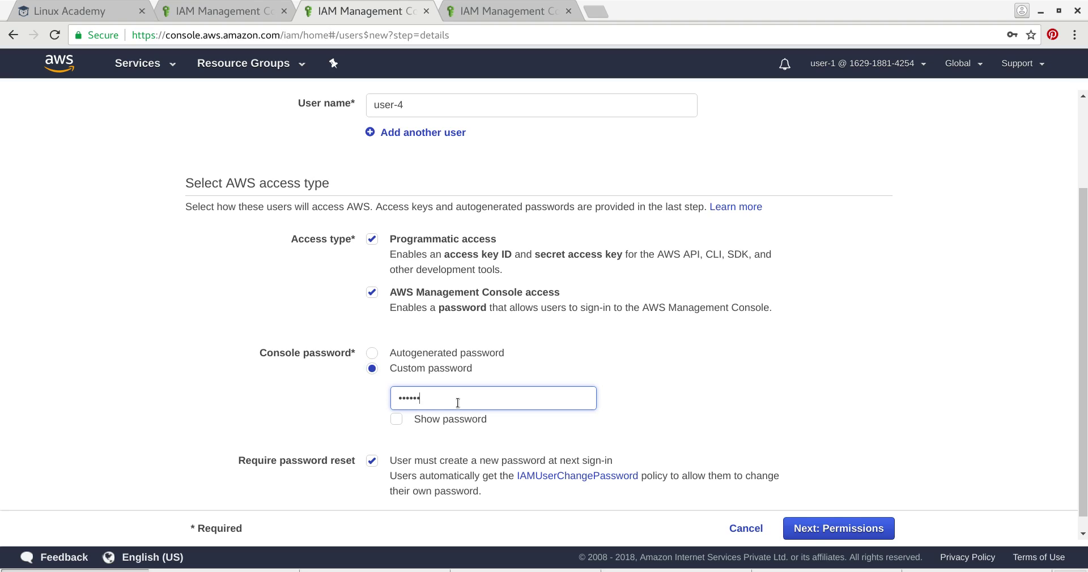
{"action": "scroll", "coordinate": [397, 435], "scroll_direction": "down", "scroll_amount": 1}
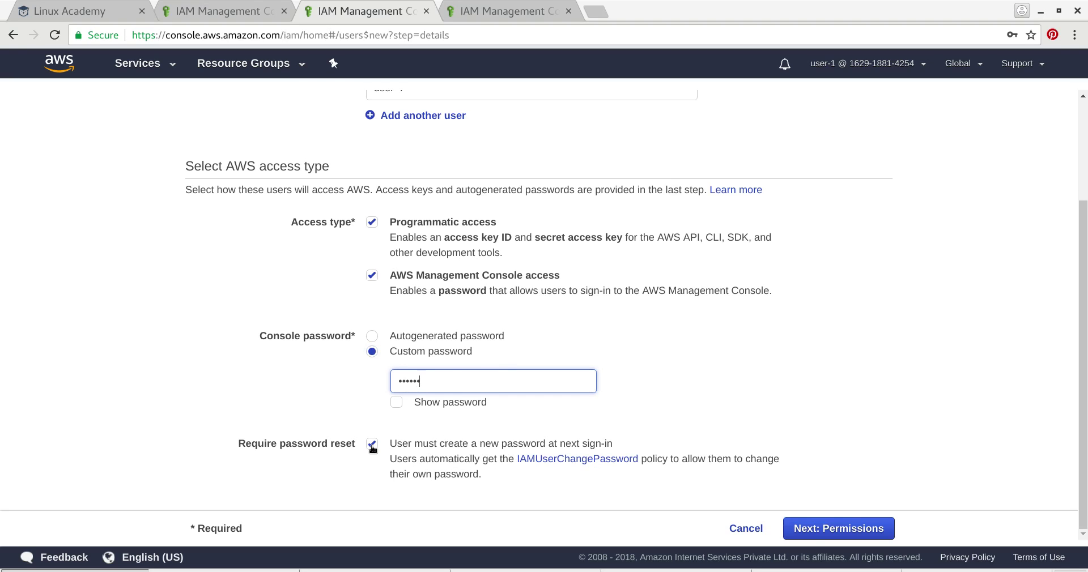
{"action": "left_click", "coordinate": [373, 444]}
- Advance through permissions and review, then attempt to create user-4
{"action": "left_click", "coordinate": [888, 535]}
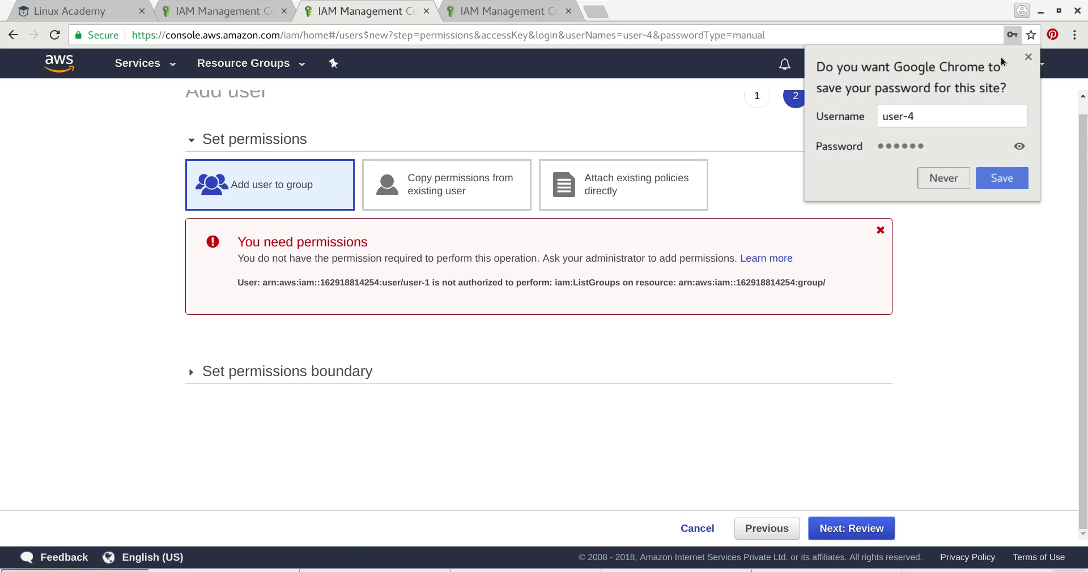
{"action": "left_click", "coordinate": [471, 248]}
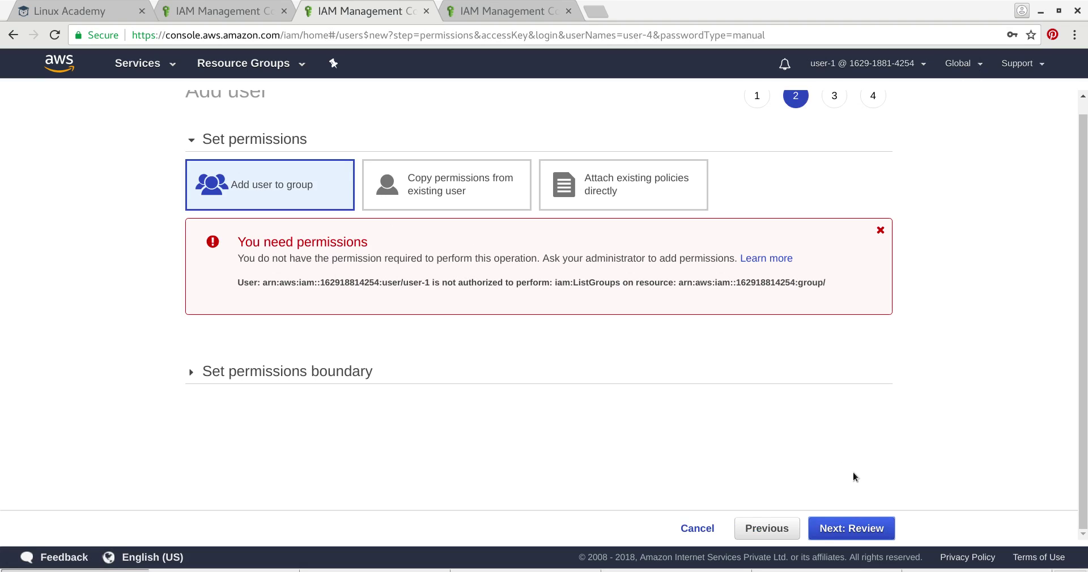
{"action": "left_click", "coordinate": [864, 529]}
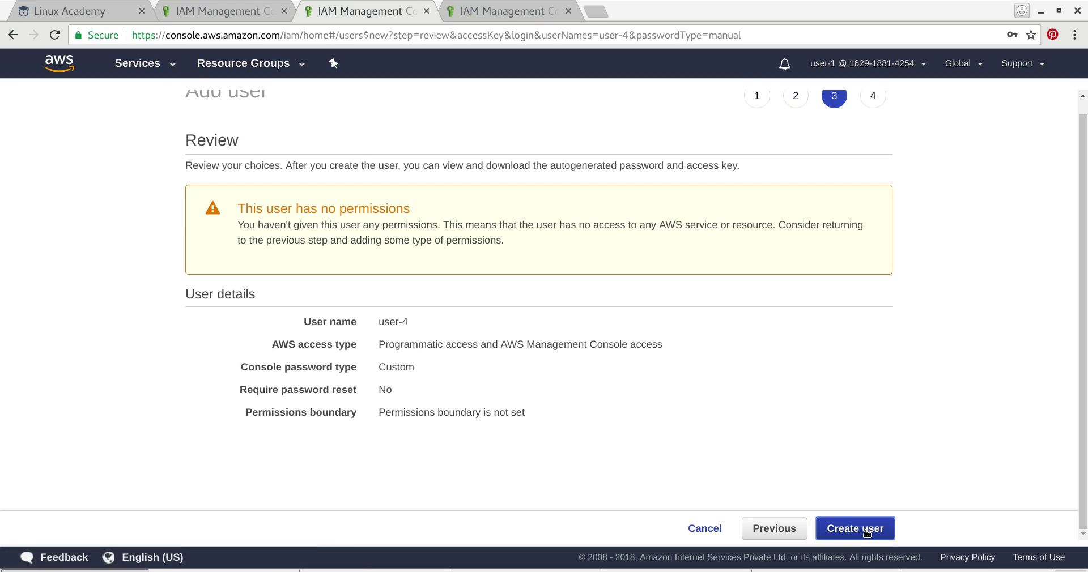
{"action": "left_click", "coordinate": [867, 531]}
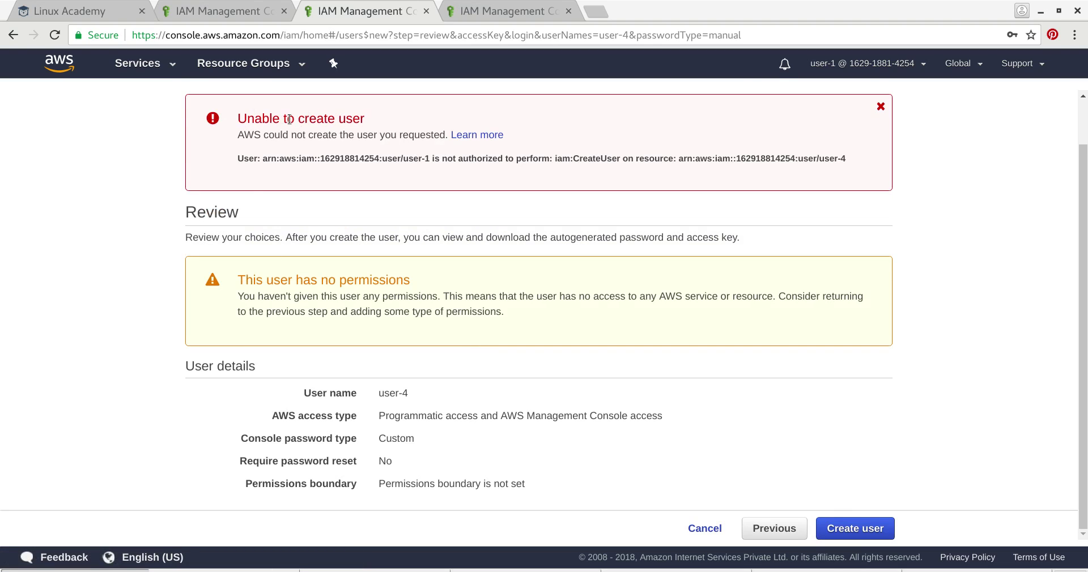
{"action": "left_click", "coordinate": [470, 14]}
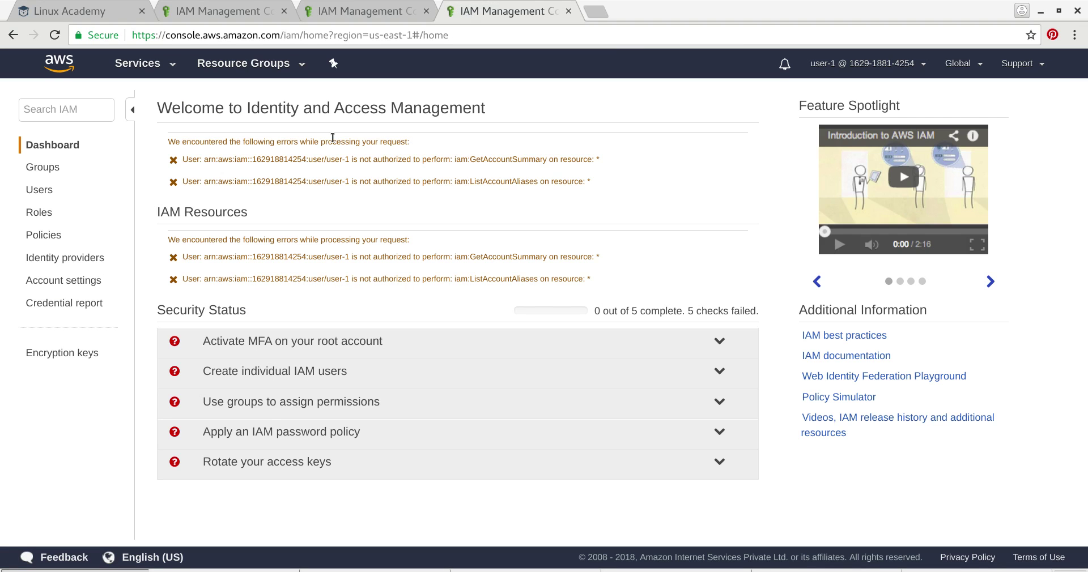
- Sign out of user-1's console session and return to the sign-in page
{"action": "left_click", "coordinate": [924, 67]}
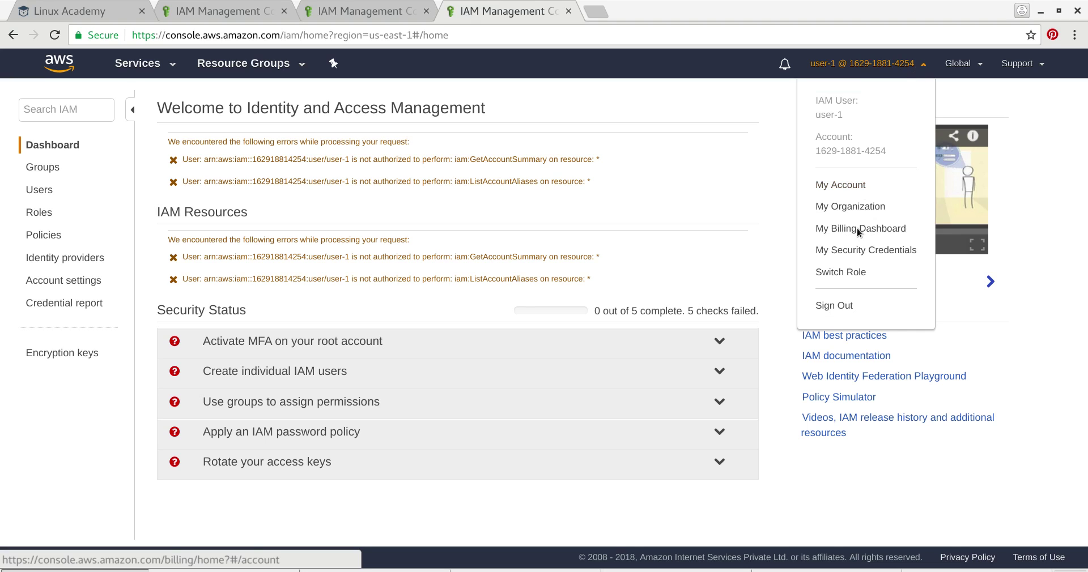
{"action": "left_click", "coordinate": [844, 304]}
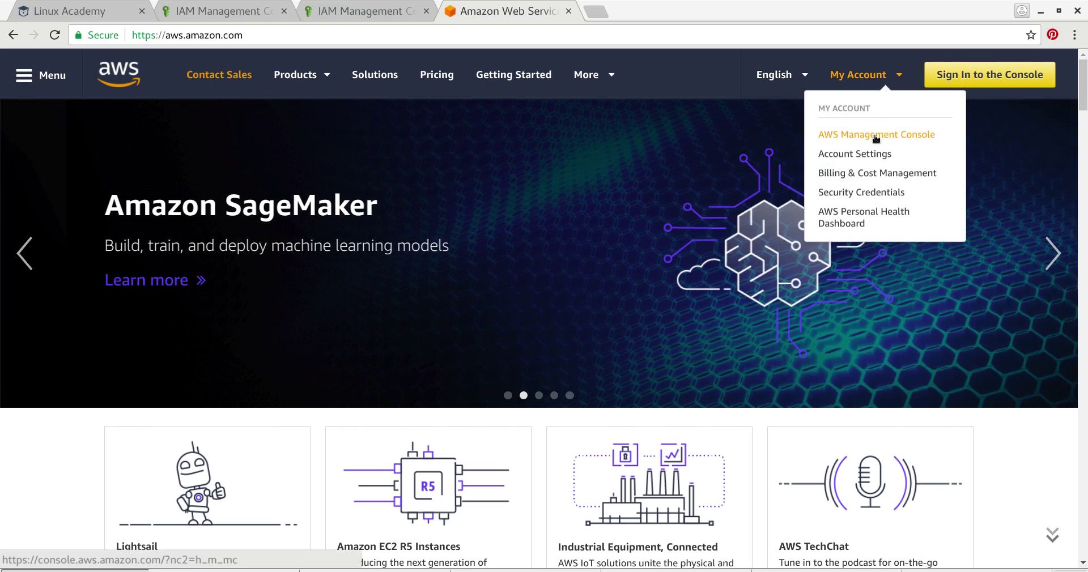
{"action": "left_click", "coordinate": [854, 153]}
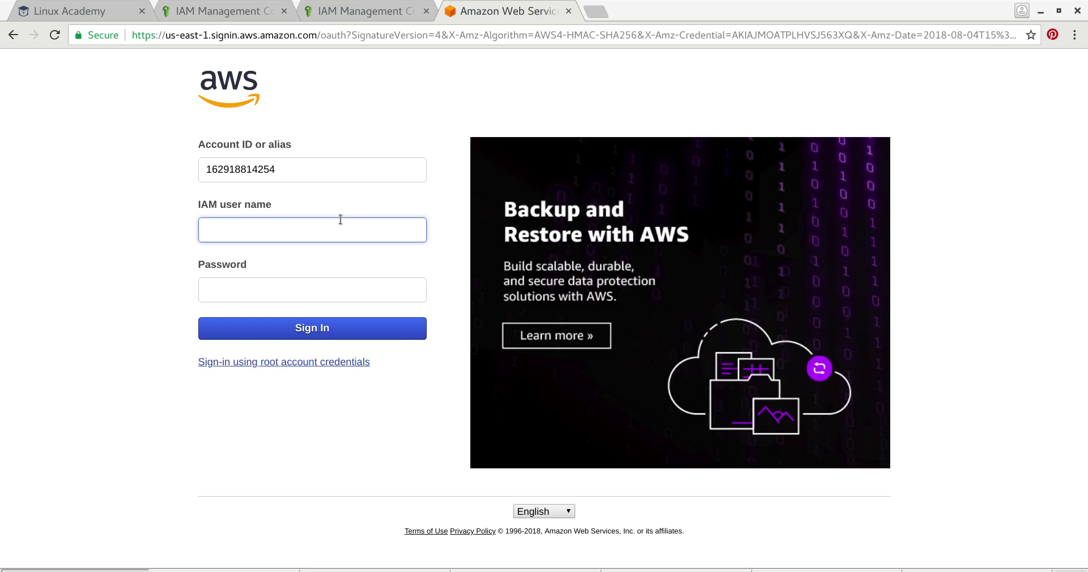
- Sign in with root account credentials using the root password
{"action": "left_click", "coordinate": [319, 362]}
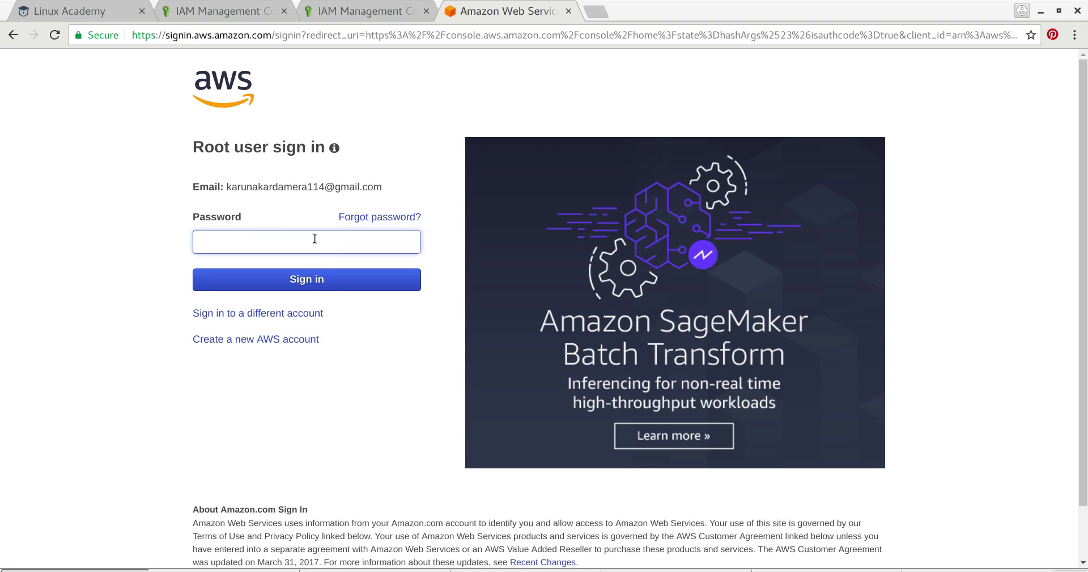
{"action": "type", "text": "•••••"}
{"action": "left_click", "coordinate": [323, 286]}
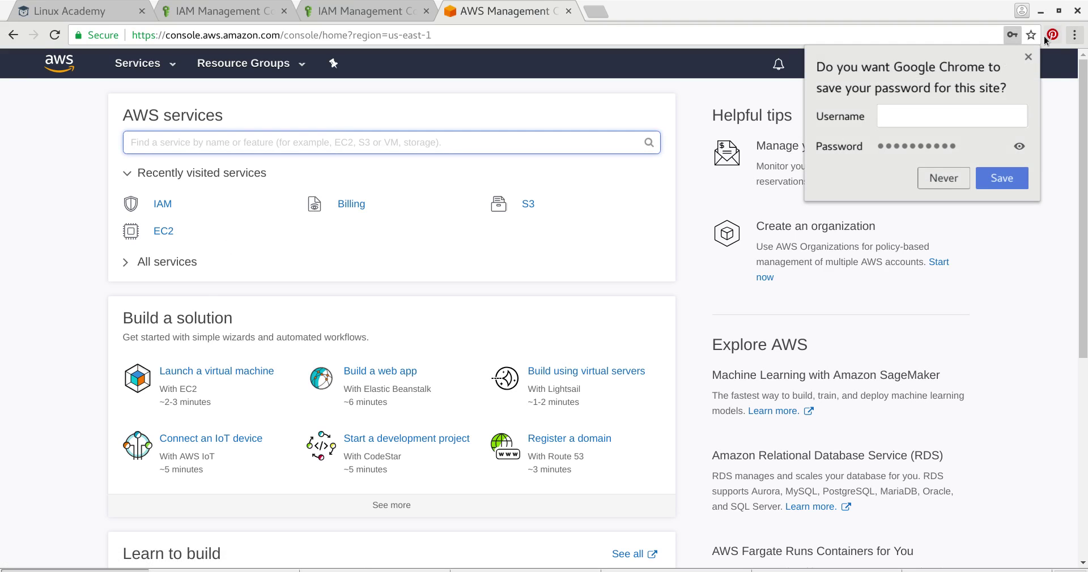
- Dismiss the save-password prompt, open IAM, and bring up the Users: 3 list
{"action": "left_click", "coordinate": [1028, 56]}
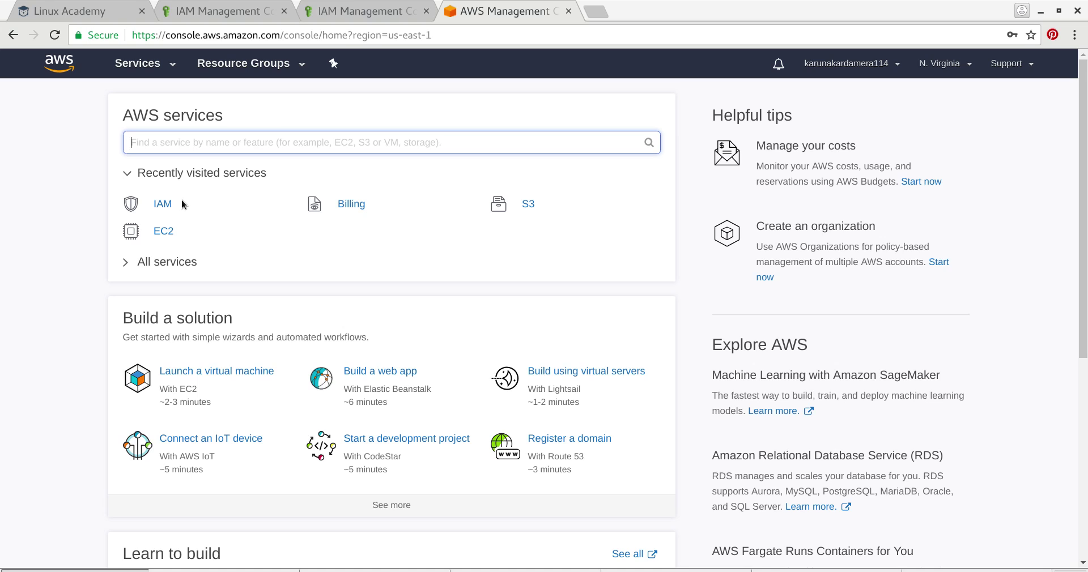
{"action": "left_click", "coordinate": [165, 204]}
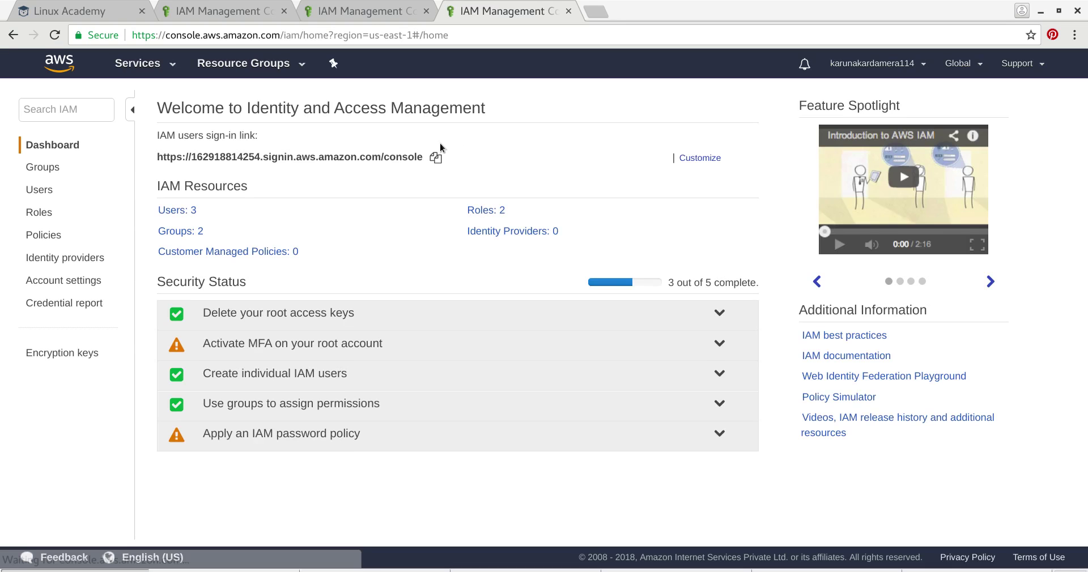
{"action": "left_click", "coordinate": [297, 380]}
{"action": "left_click", "coordinate": [297, 379]}
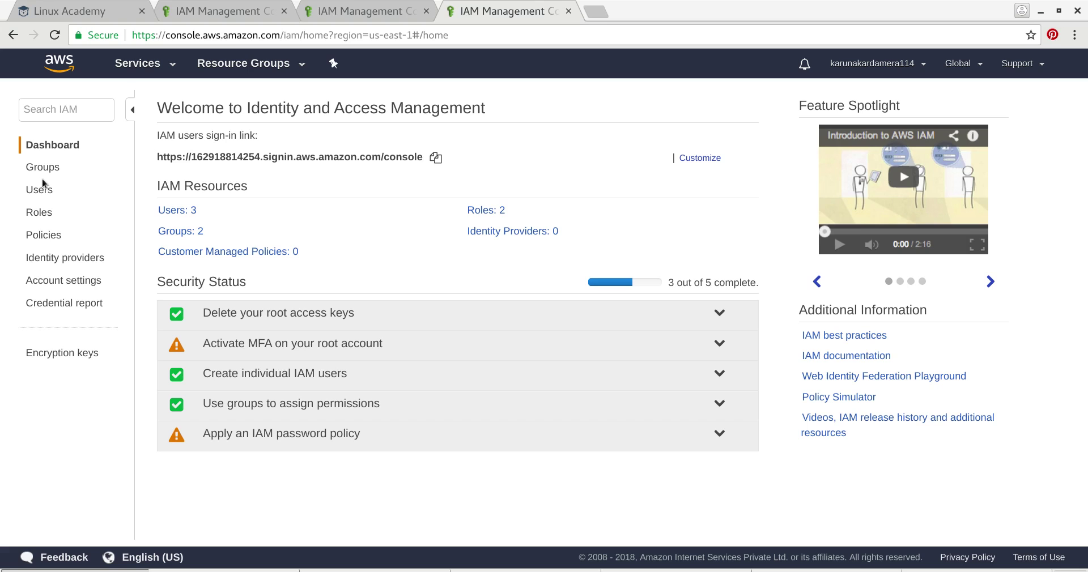
{"action": "left_click", "coordinate": [179, 216]}
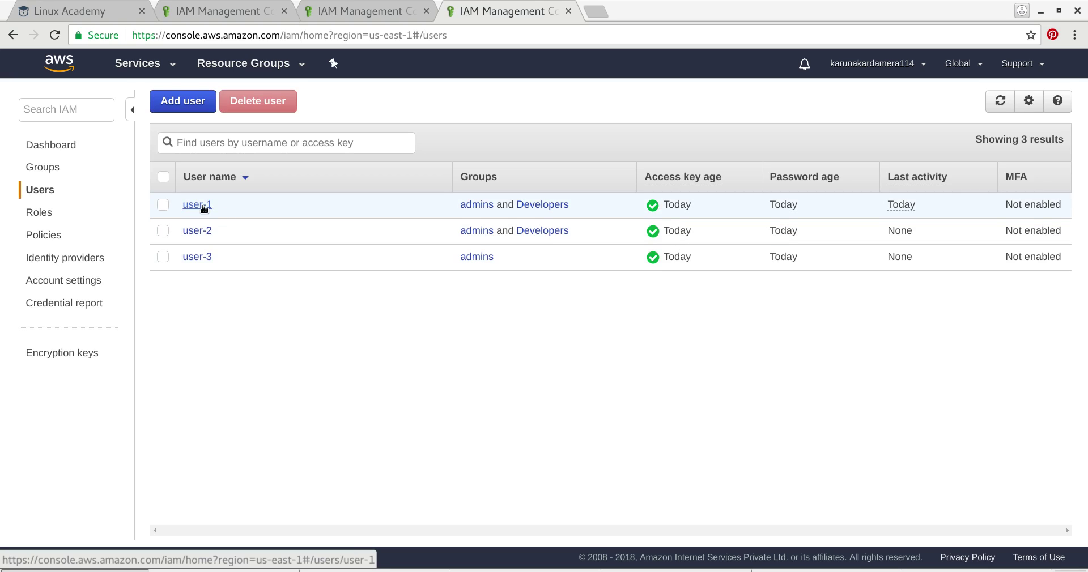
- Open Add permissions for user-1 and choose copying permissions from user-2 or user-3
{"action": "left_click", "coordinate": [198, 205]}
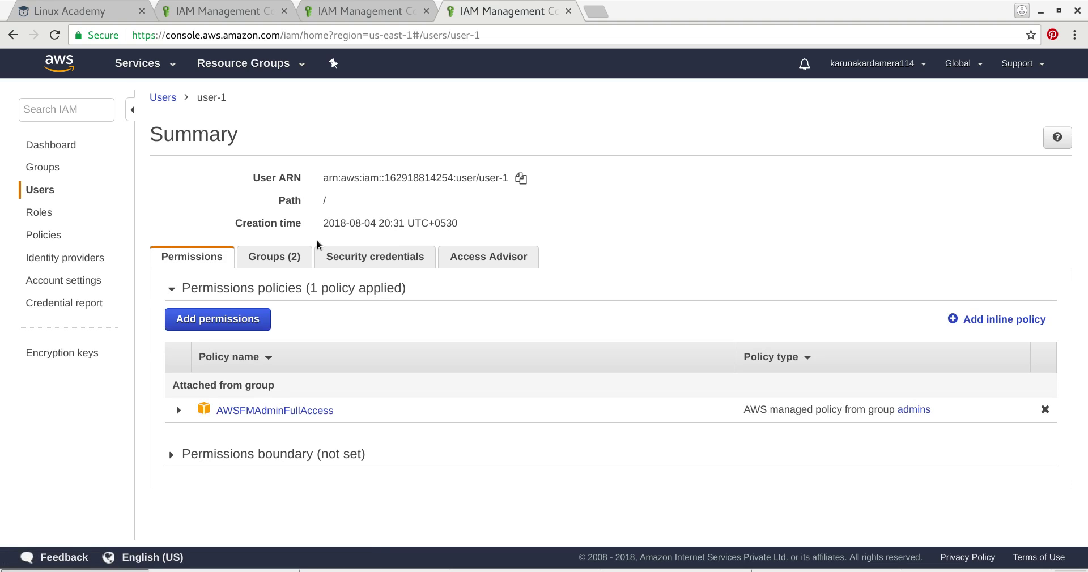
{"action": "left_click", "coordinate": [228, 328]}
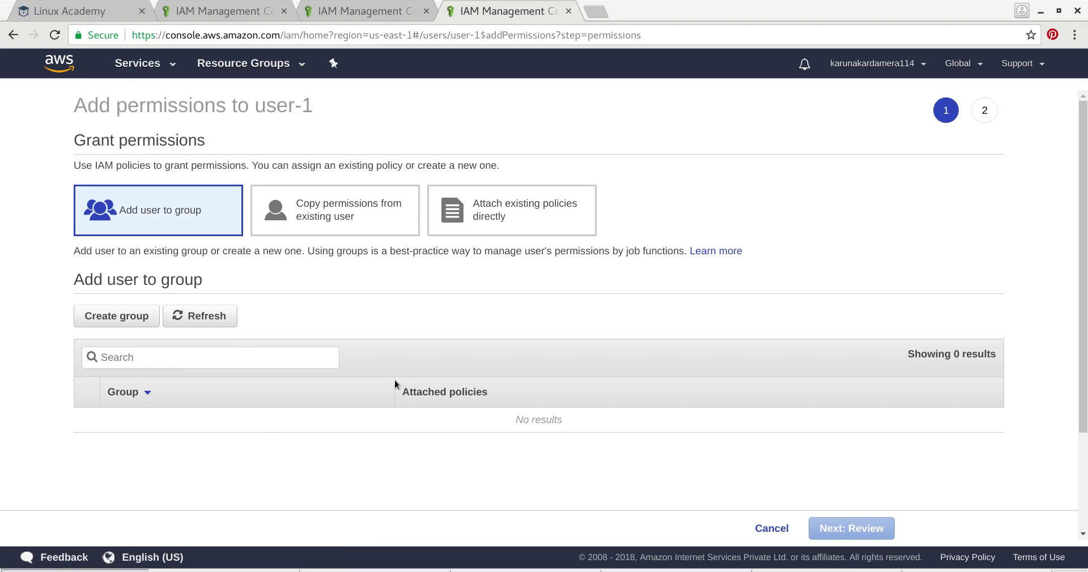
{"action": "scroll", "coordinate": [395, 384], "scroll_direction": "down", "scroll_amount": 3}
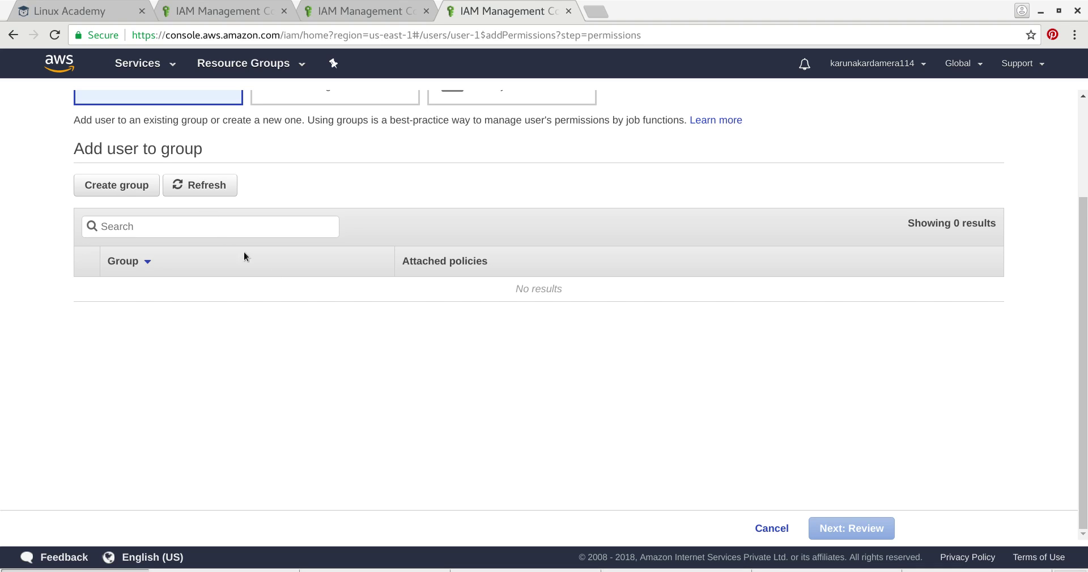
{"action": "scroll", "coordinate": [315, 313], "scroll_direction": "up", "scroll_amount": 3}
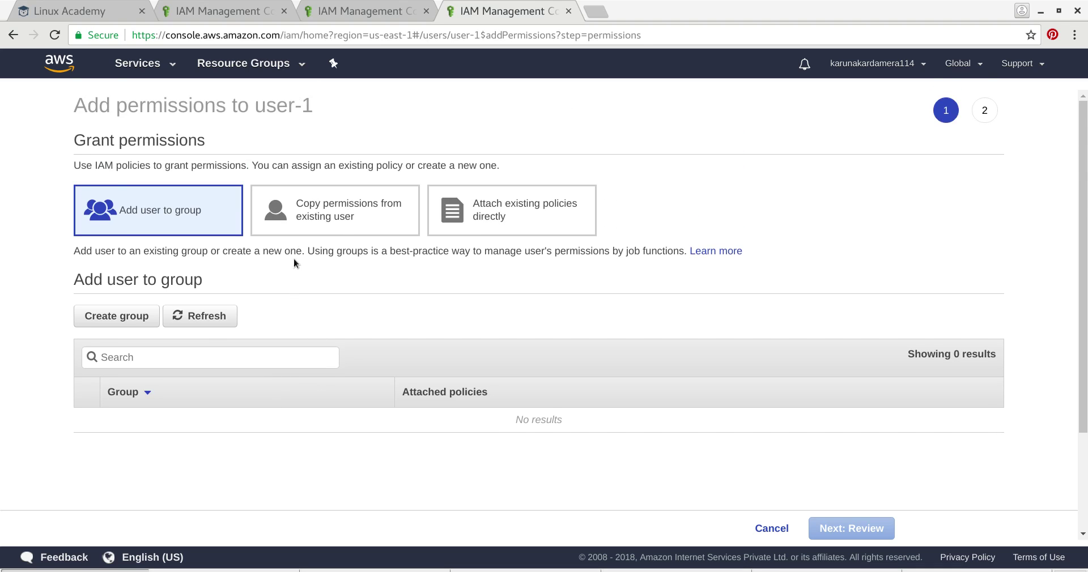
{"action": "left_click", "coordinate": [314, 222]}
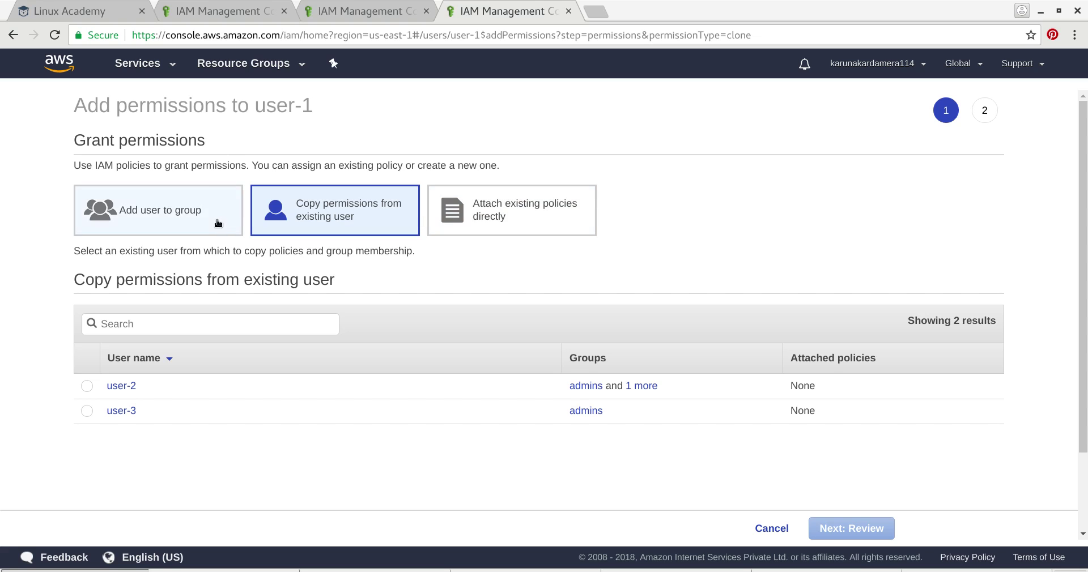
- Directly attach the AdministratorAccess policy to user-1, reviewing it before confirming
{"action": "left_click", "coordinate": [519, 219]}
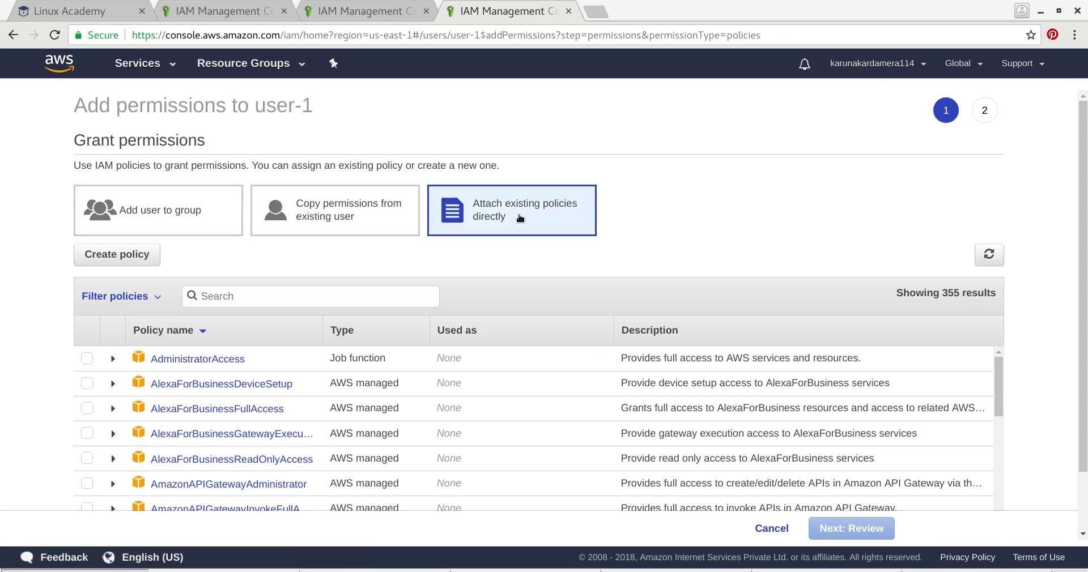
{"action": "scroll", "coordinate": [442, 353], "scroll_direction": "down", "scroll_amount": 5}
{"action": "scroll", "coordinate": [340, 431], "scroll_direction": "up", "scroll_amount": 5}
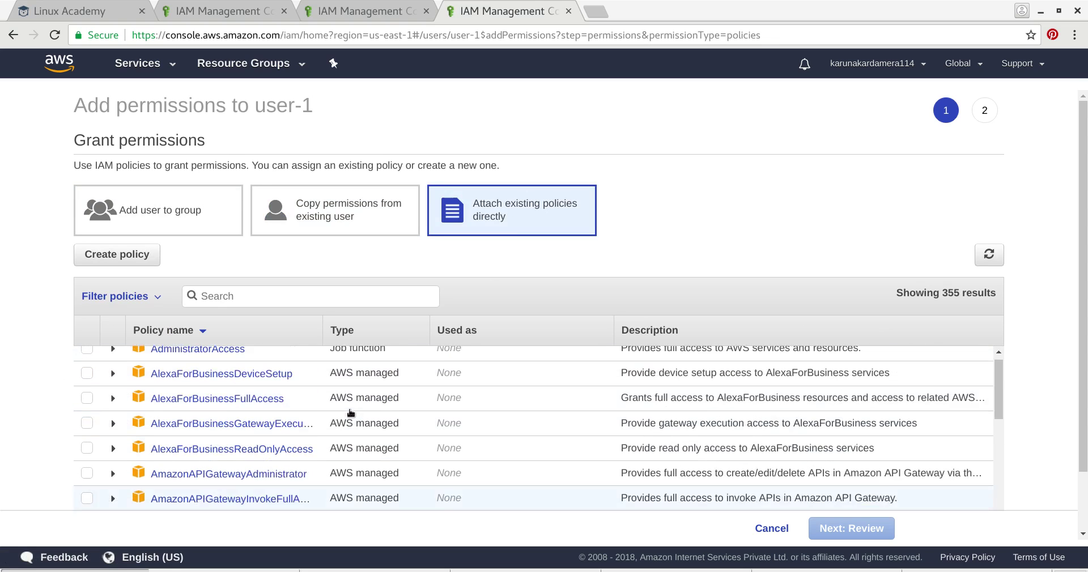
{"action": "scroll", "coordinate": [562, 276], "scroll_direction": "down", "scroll_amount": 2}
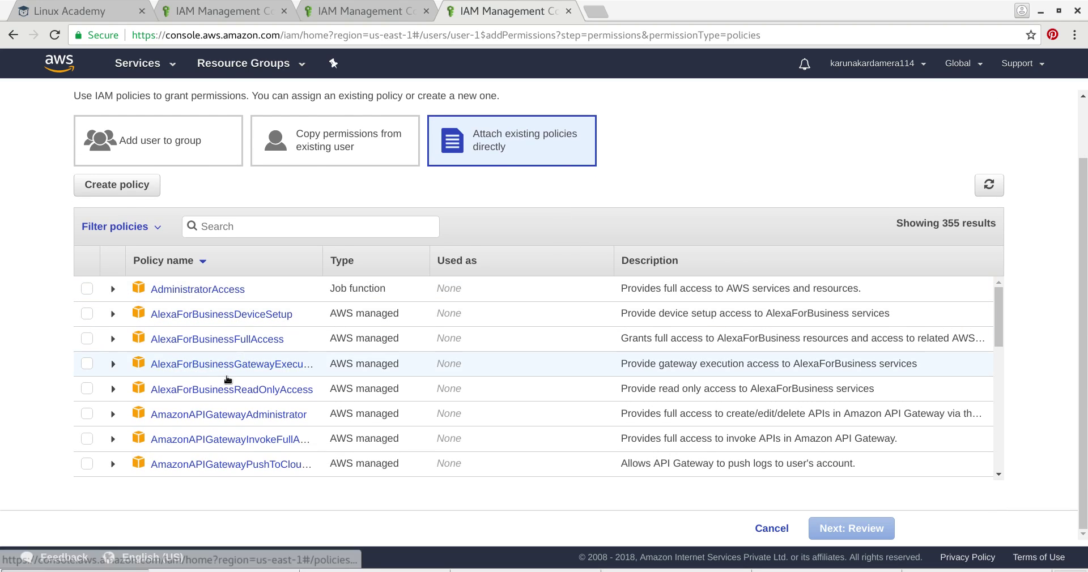
{"action": "scroll", "coordinate": [258, 377], "scroll_direction": "up", "scroll_amount": 2}
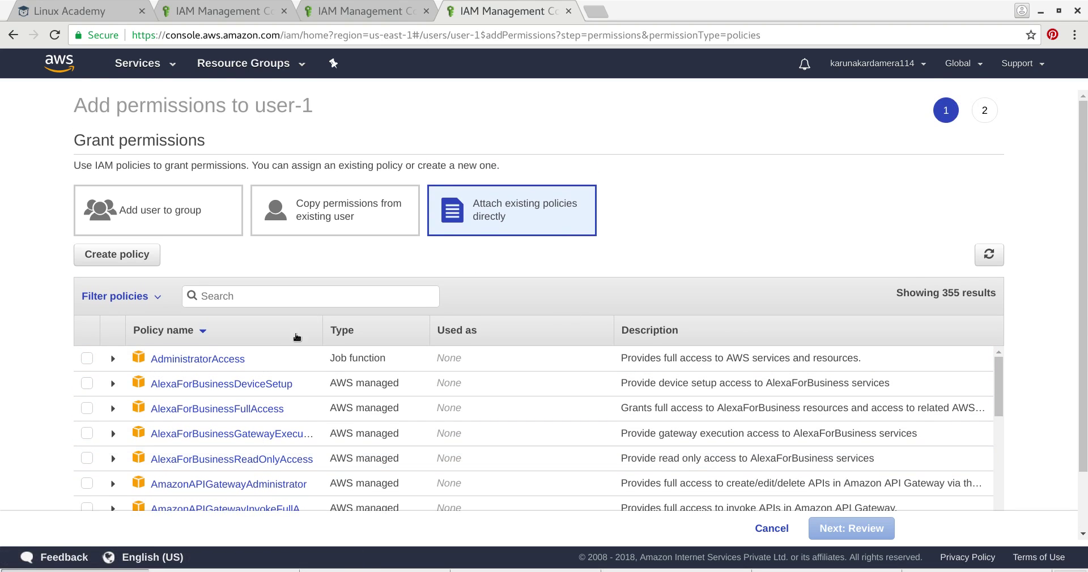
{"action": "scroll", "coordinate": [481, 254], "scroll_direction": "down", "scroll_amount": 2}
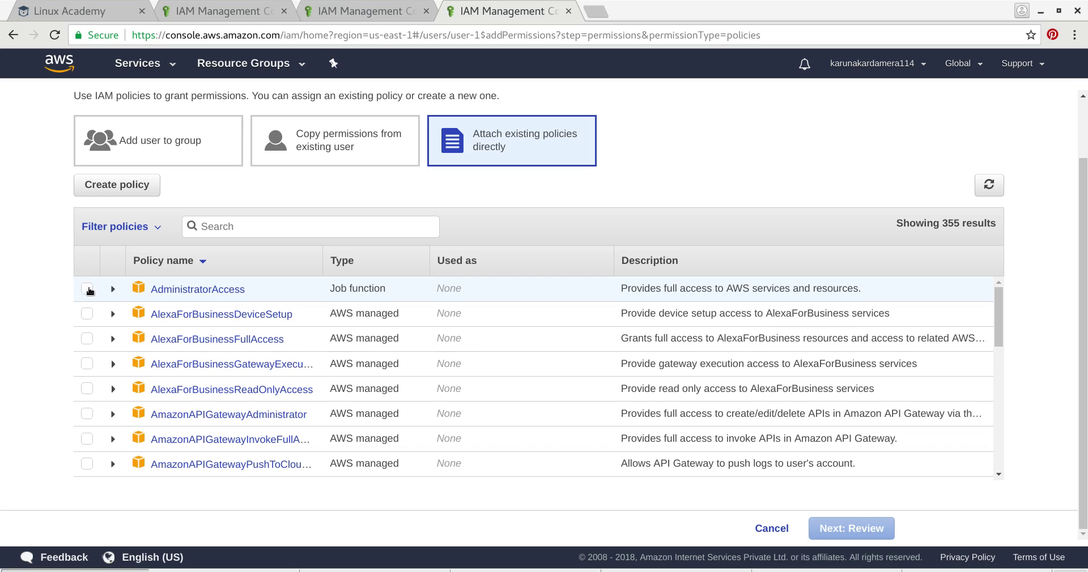
{"action": "left_click", "coordinate": [110, 290]}
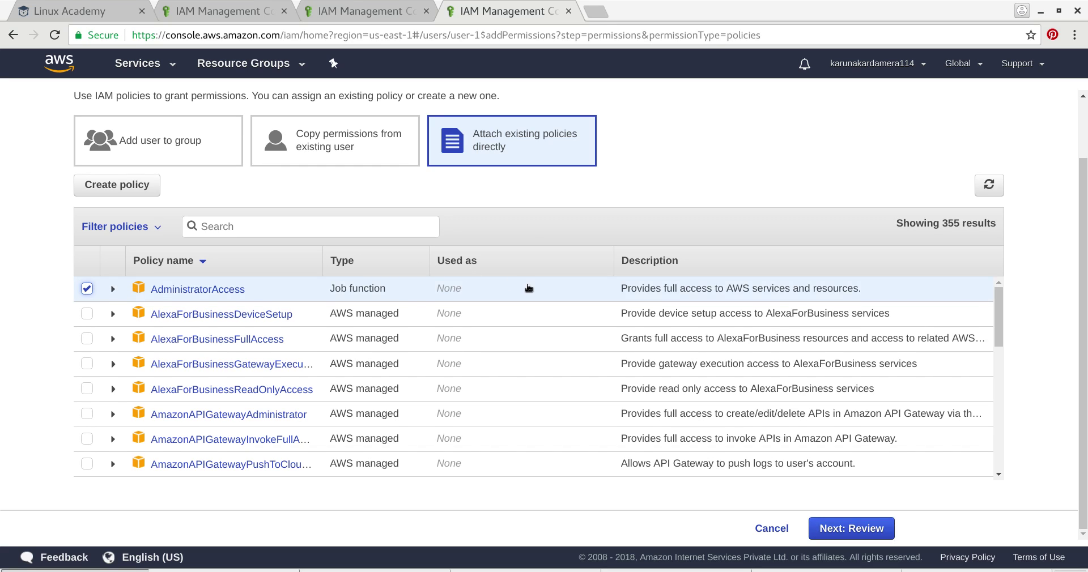
{"action": "left_click", "coordinate": [863, 532]}
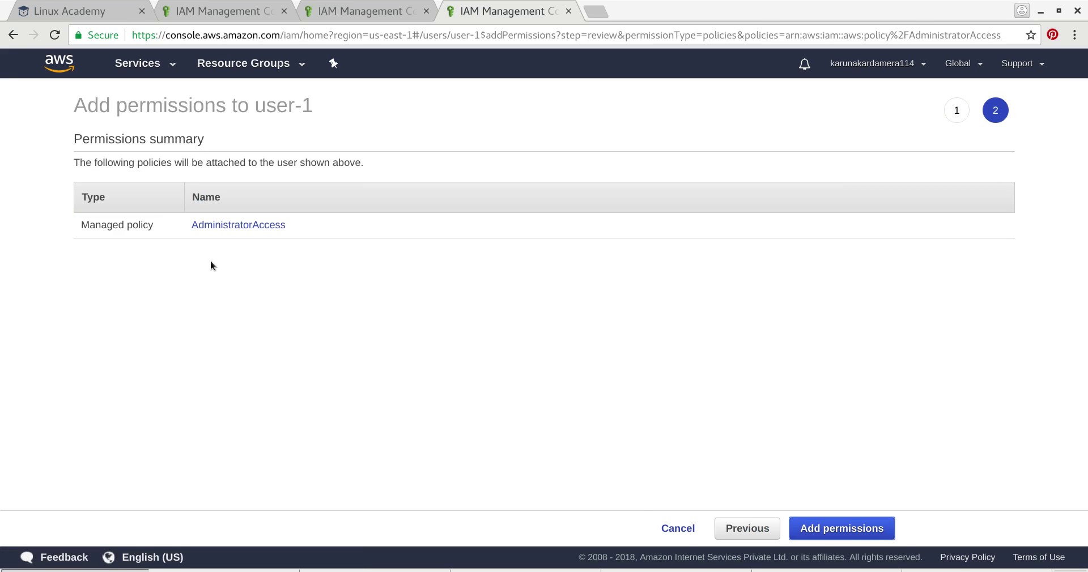
{"action": "left_click", "coordinate": [813, 528]}
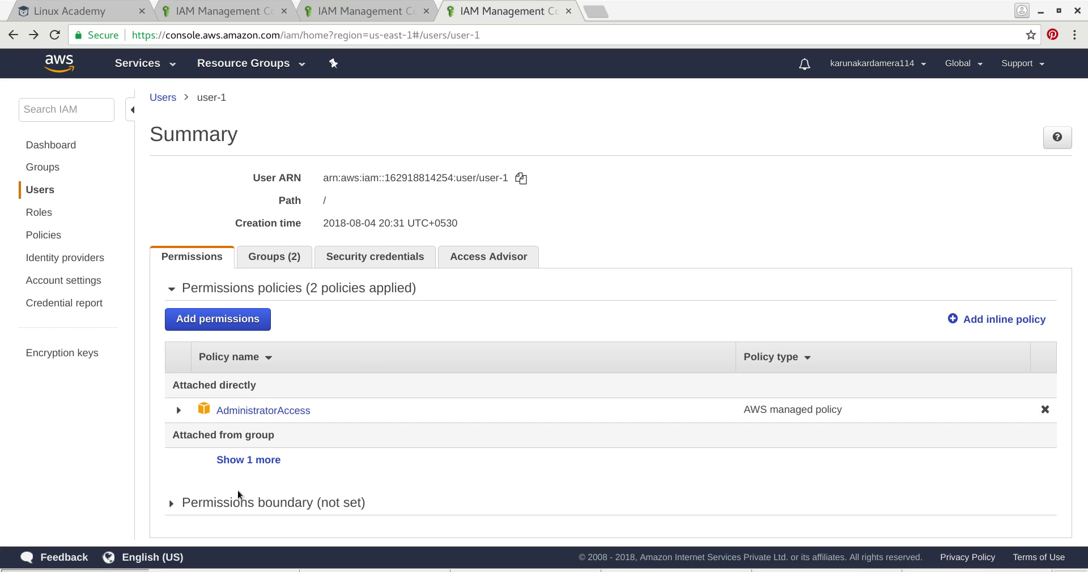
- Reveal user-1's remaining group-inherited policy, go back to the IAM dashboard, and open a new tab
{"action": "left_click", "coordinate": [257, 463]}
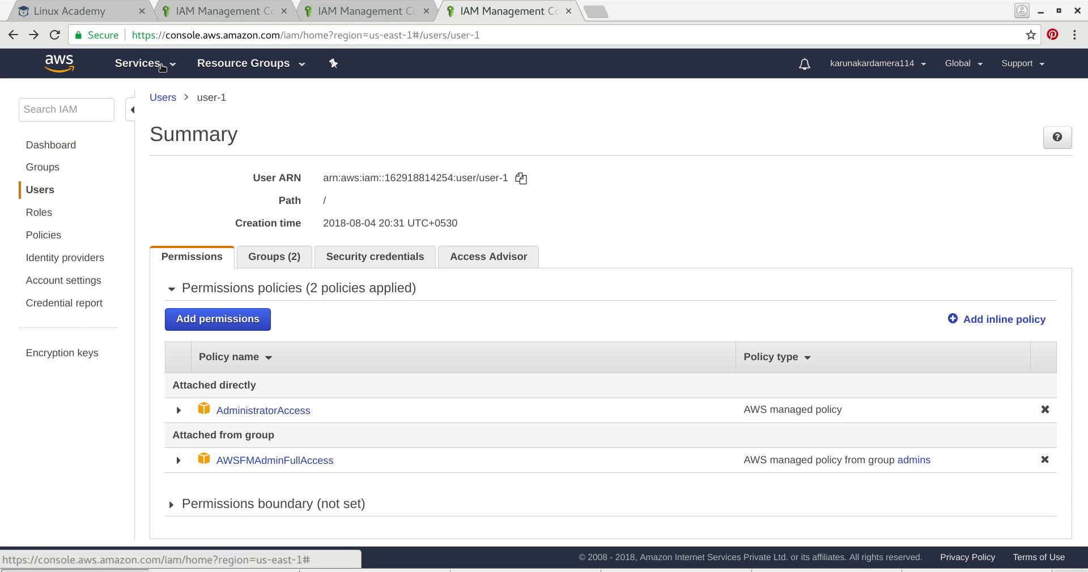
{"action": "left_click", "coordinate": [163, 98]}
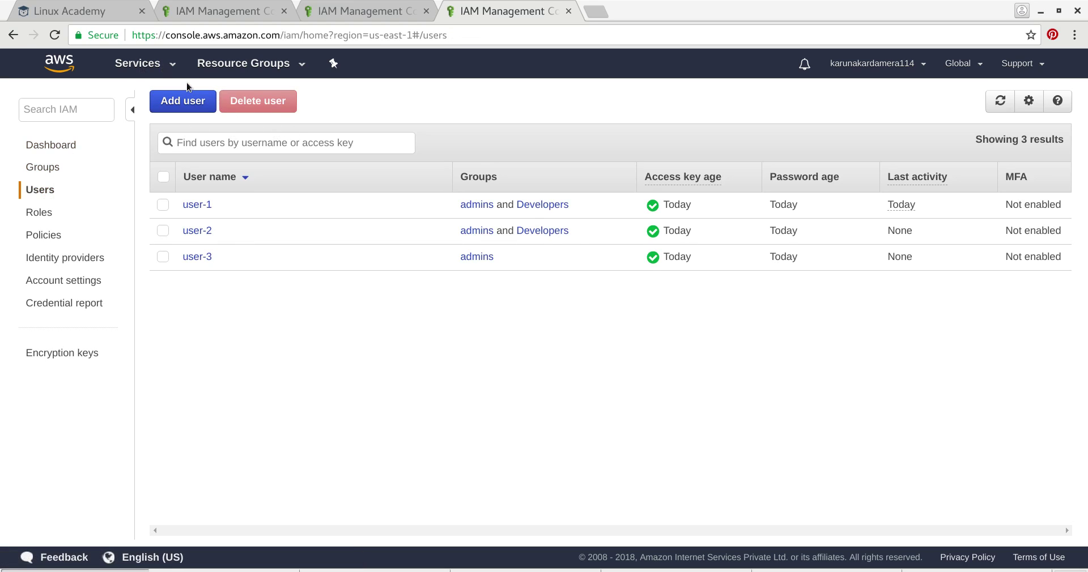
{"action": "left_click", "coordinate": [176, 67]}
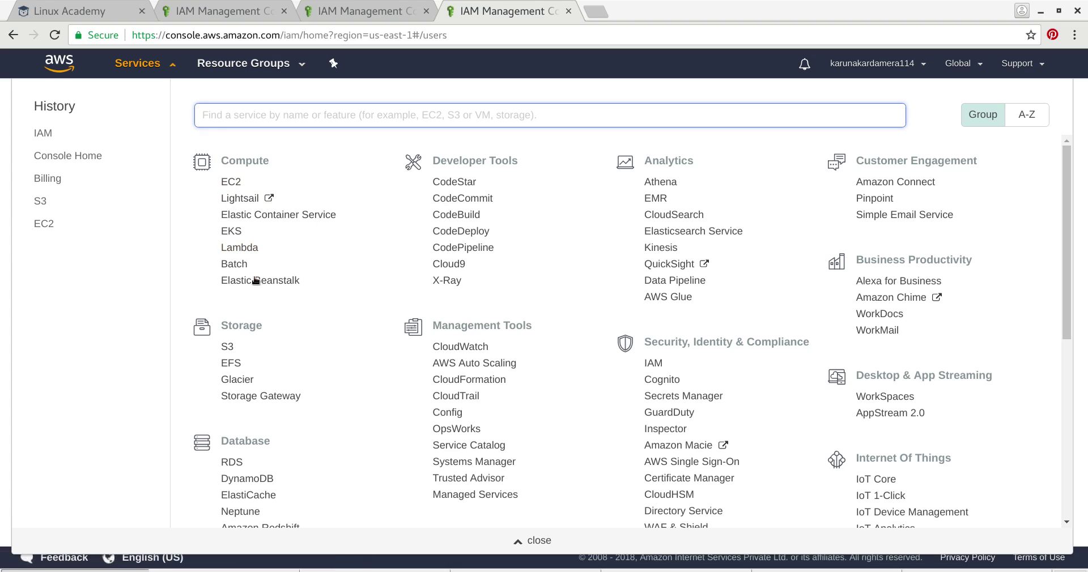
{"action": "left_click", "coordinate": [51, 134]}
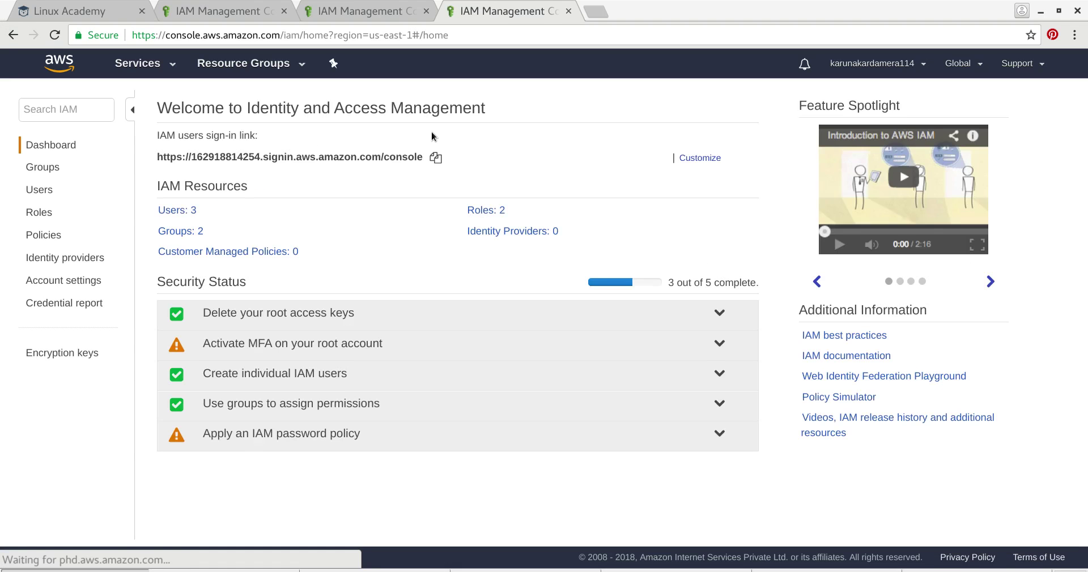
{"action": "left_click", "coordinate": [599, 10]}
- Sign in as user-1 through the pasted IAM sign-in link and open the IAM dashboard
{"action": "right_click", "coordinate": [532, 32]}
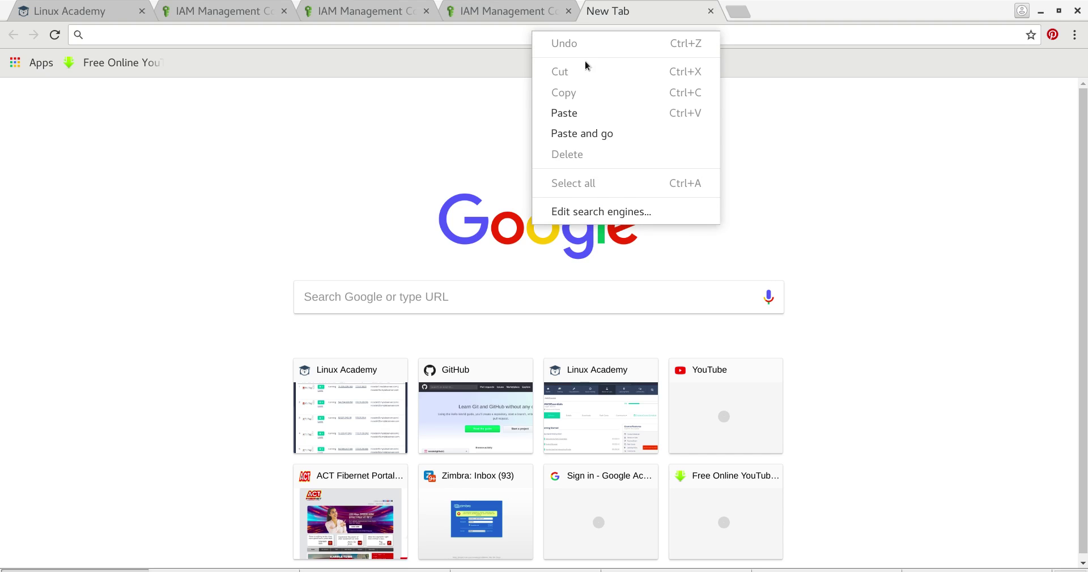
{"action": "left_click", "coordinate": [589, 109]}
{"action": "key", "text": "Return"}
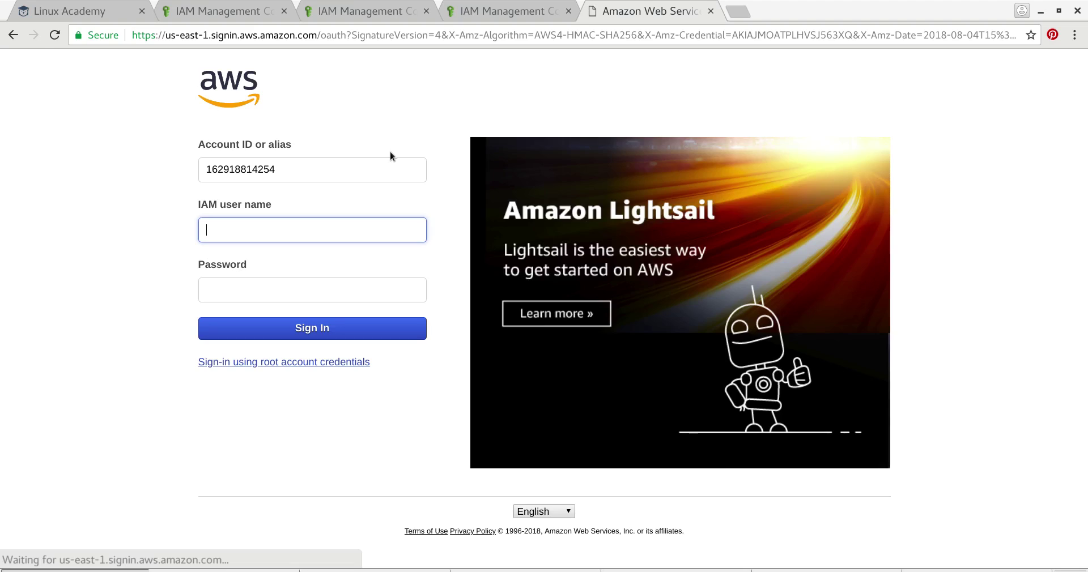
{"action": "left_click", "coordinate": [286, 229]}
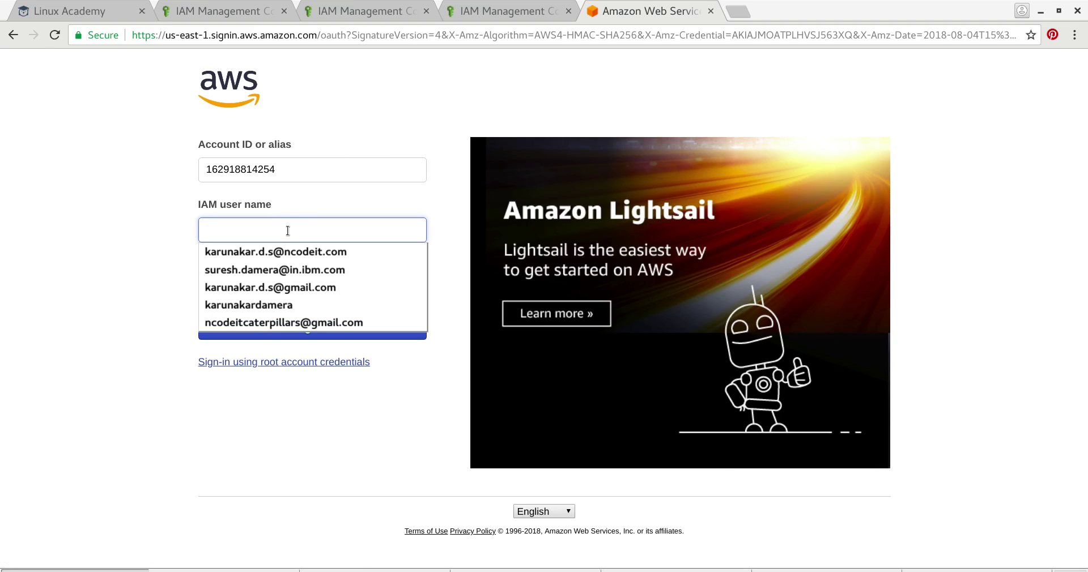
{"action": "type", "text": "user-1"}
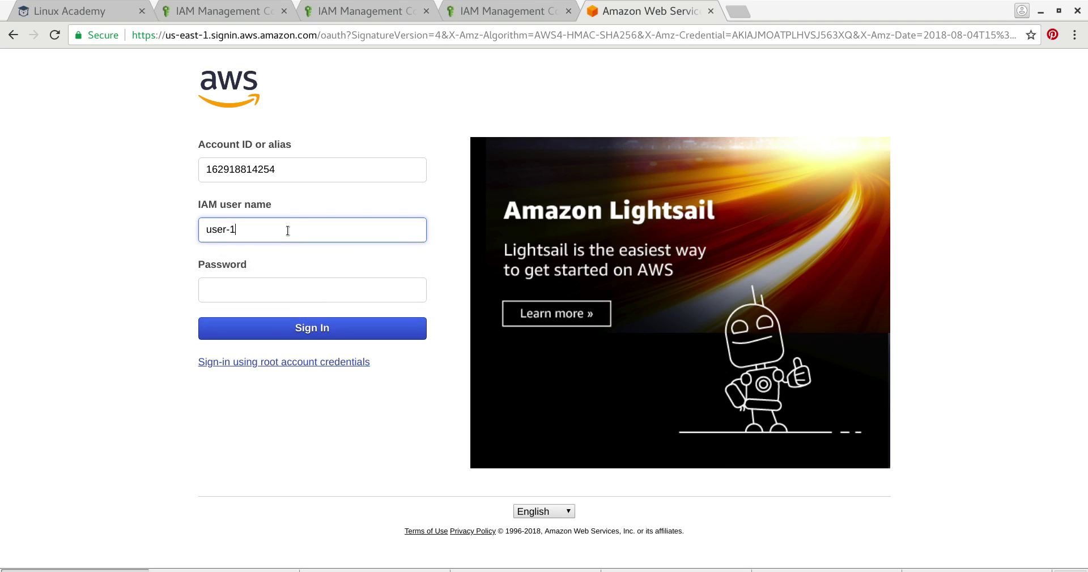
{"action": "key", "text": "Tab"}
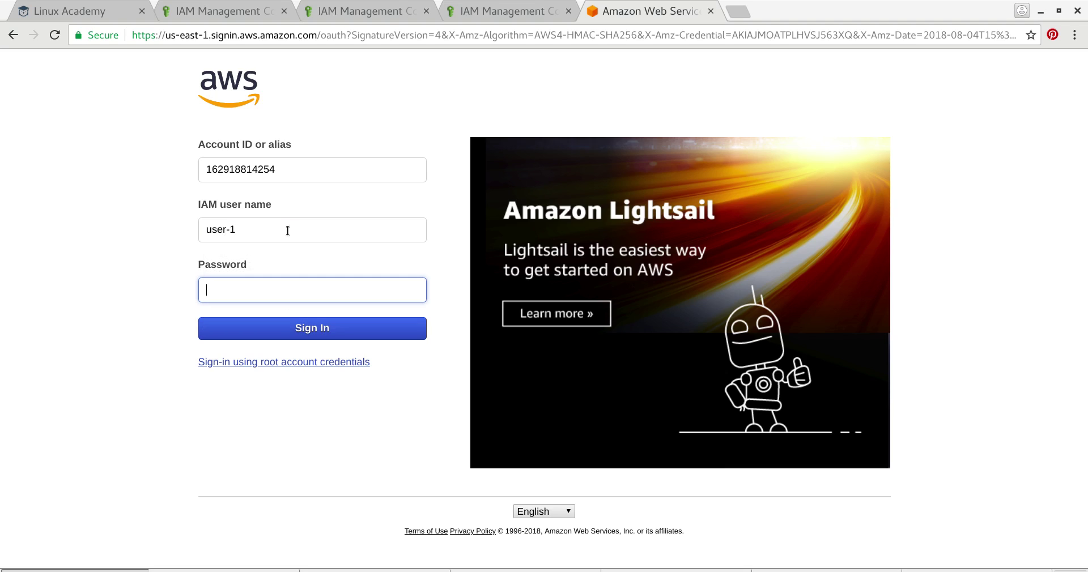
{"action": "type", "text": "••"}
{"action": "left_click", "coordinate": [311, 327]}
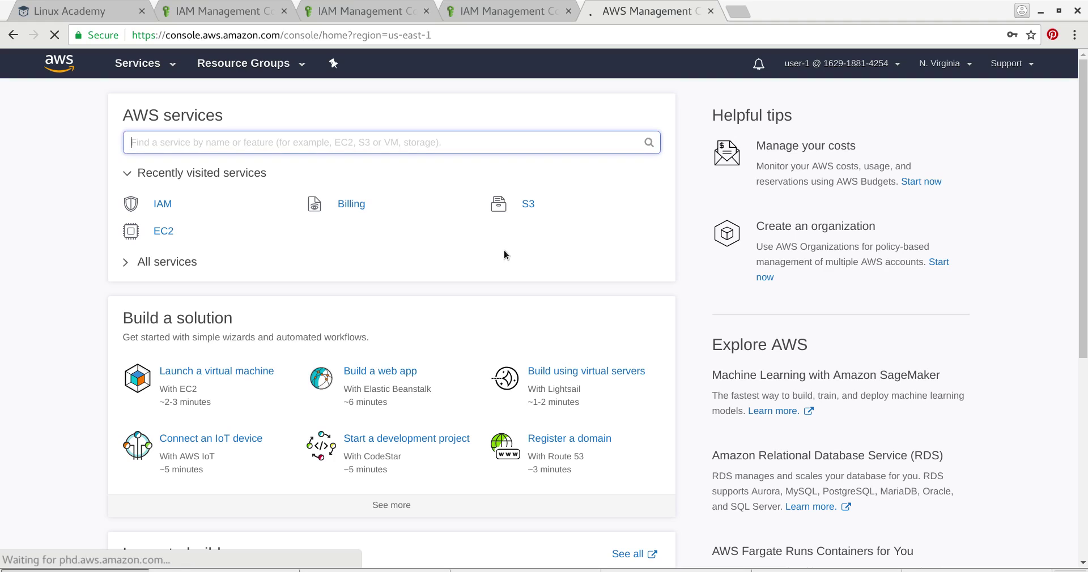
{"action": "left_click", "coordinate": [161, 205]}
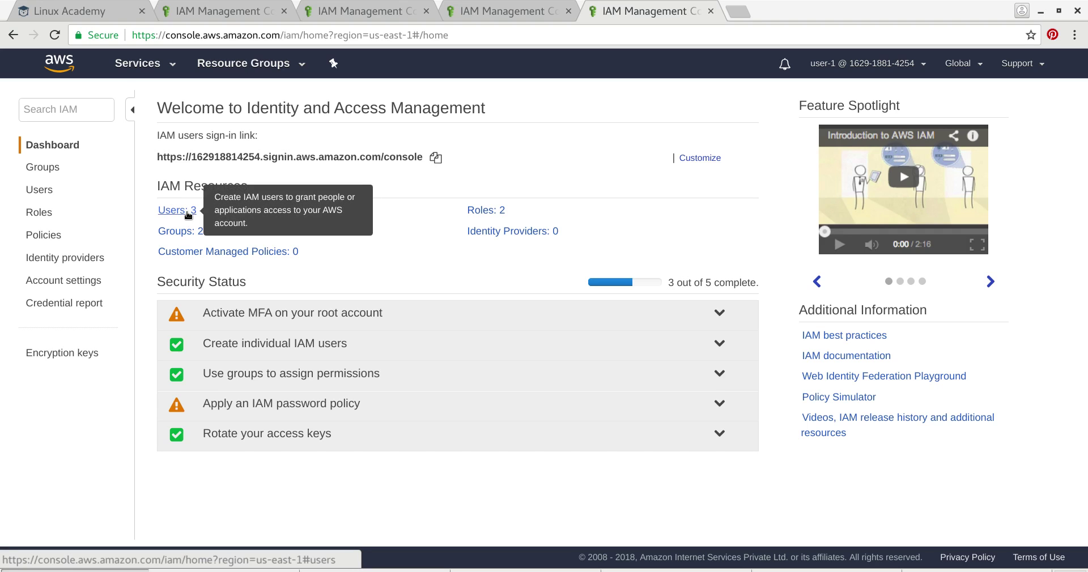
- Review the three IAM users and their groups, then go to the EC2 console
{"action": "left_click", "coordinate": [187, 213]}
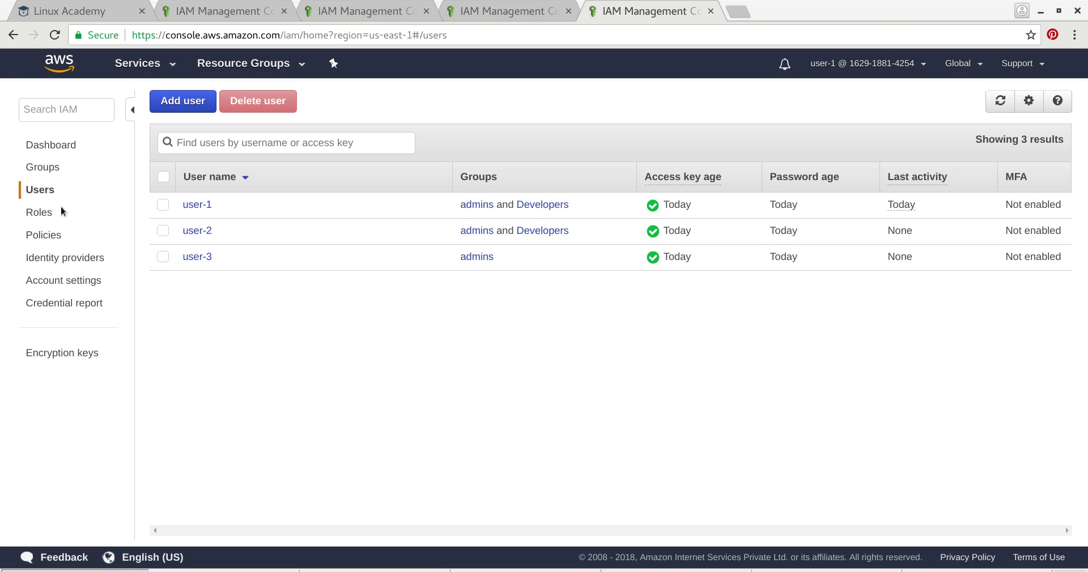
{"action": "left_click", "coordinate": [167, 63]}
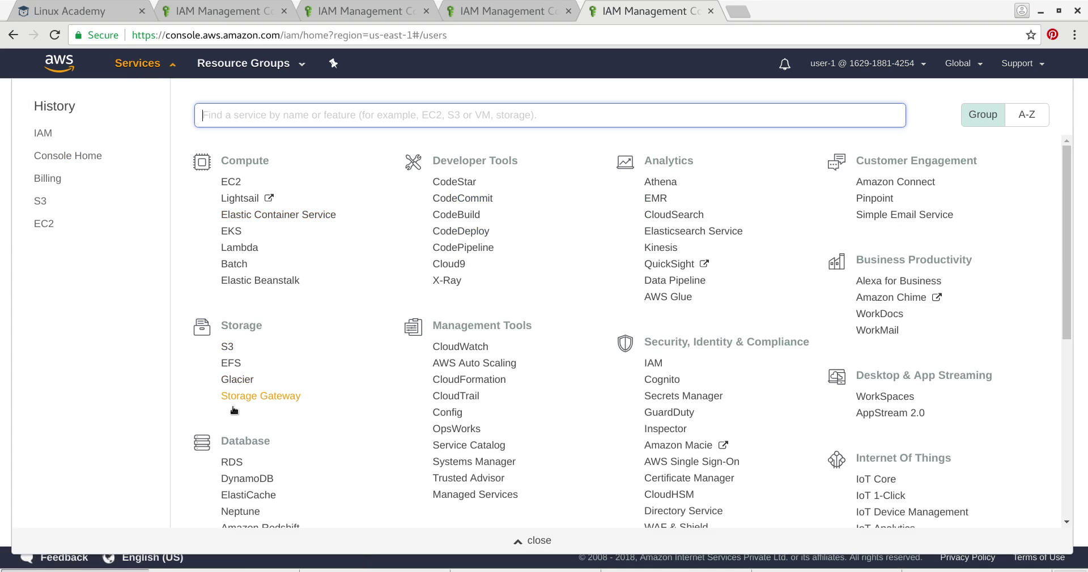
{"action": "scroll", "coordinate": [229, 233], "scroll_direction": "down", "scroll_amount": 3}
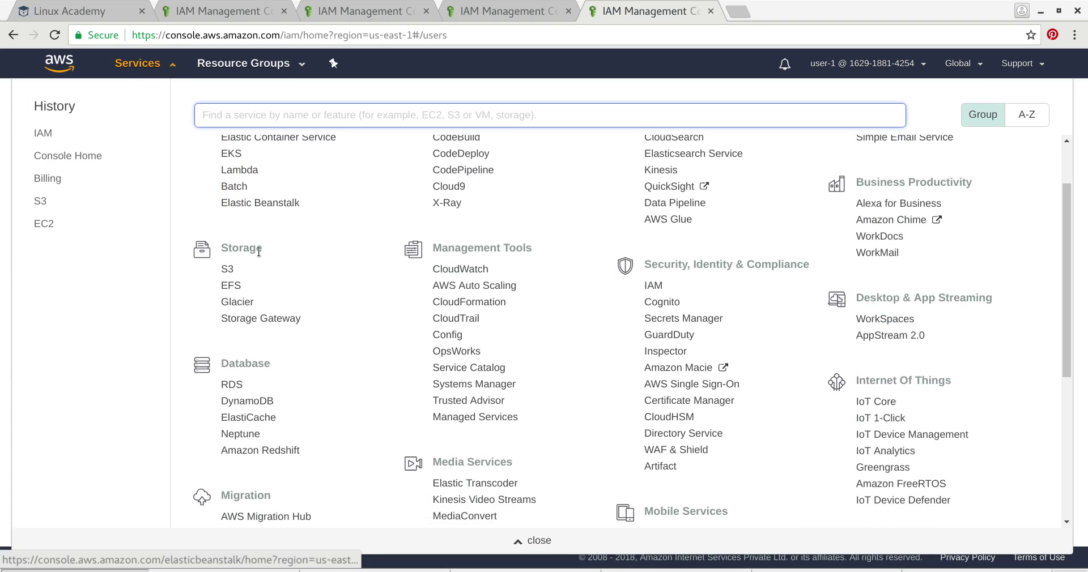
{"action": "scroll", "coordinate": [235, 401], "scroll_direction": "up", "scroll_amount": 3}
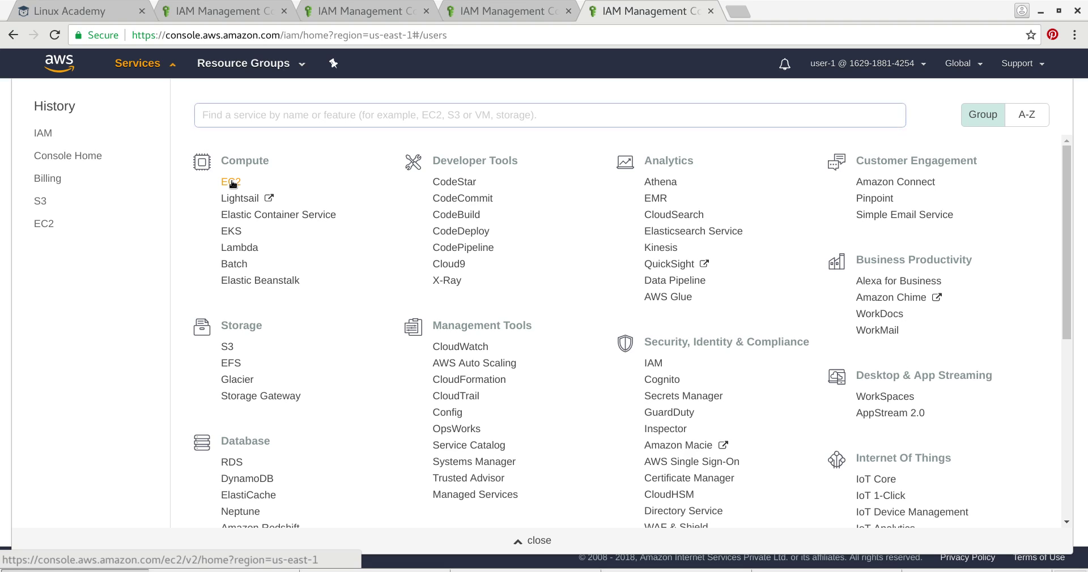
{"action": "left_click", "coordinate": [231, 182]}
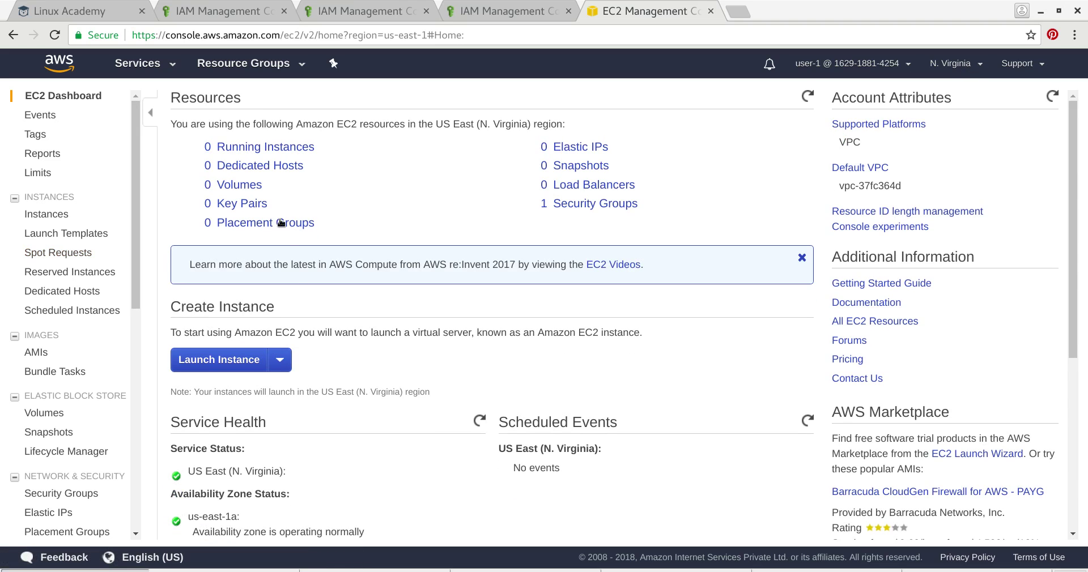
- Check the region list and open EC2 Instances in N. Virginia, which shows none running
{"action": "scroll", "coordinate": [305, 448], "scroll_direction": "down", "scroll_amount": 2}
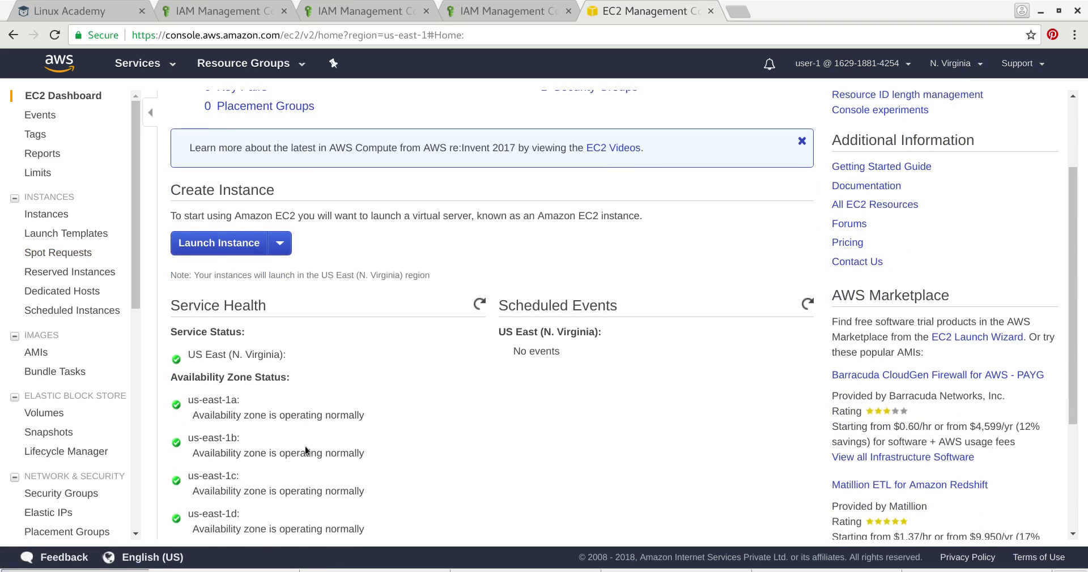
{"action": "scroll", "coordinate": [398, 397], "scroll_direction": "up", "scroll_amount": 2}
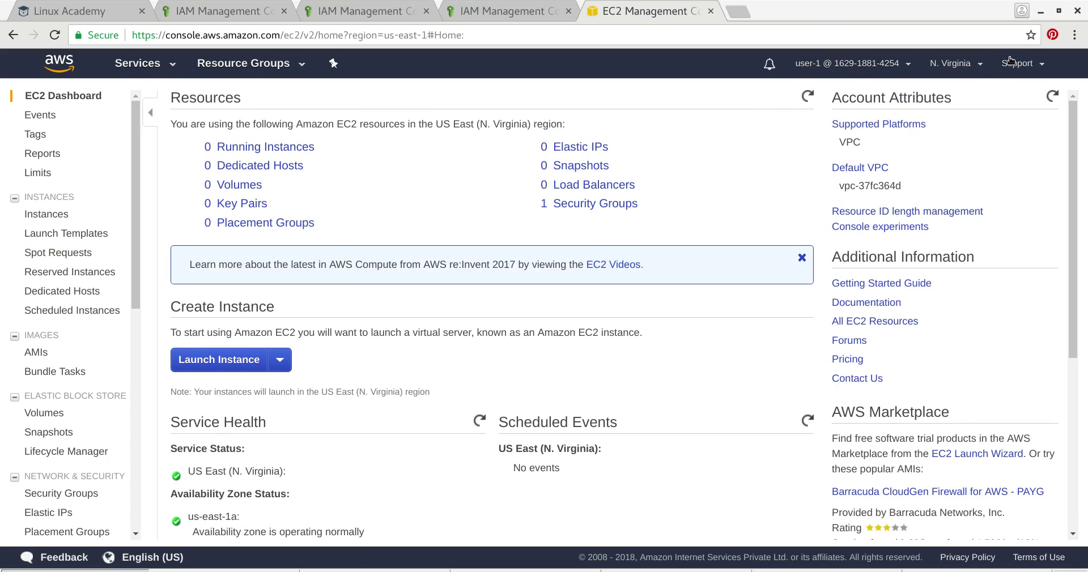
{"action": "left_click", "coordinate": [980, 66]}
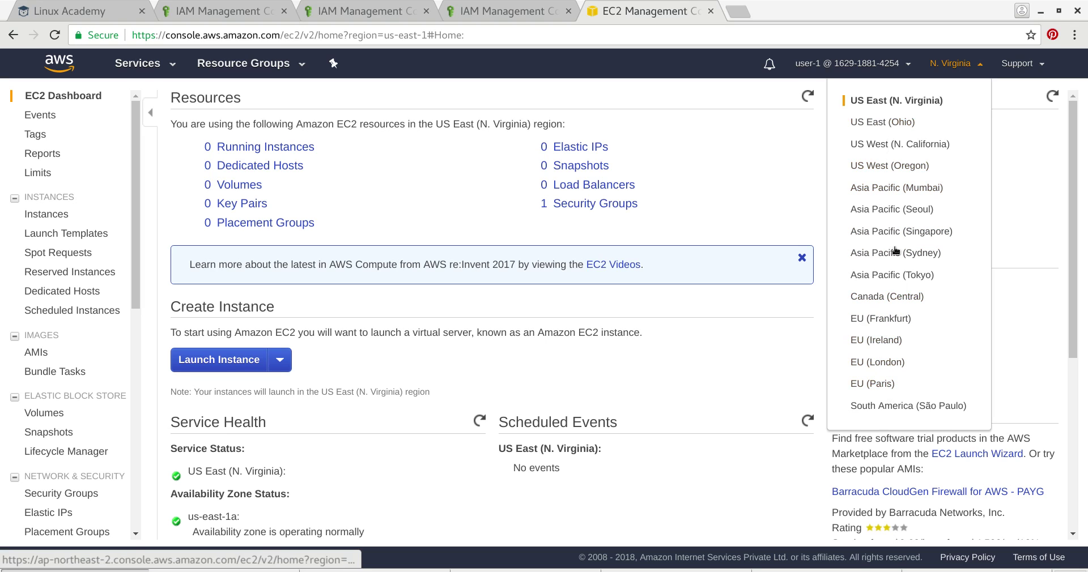
{"action": "left_click", "coordinate": [755, 165]}
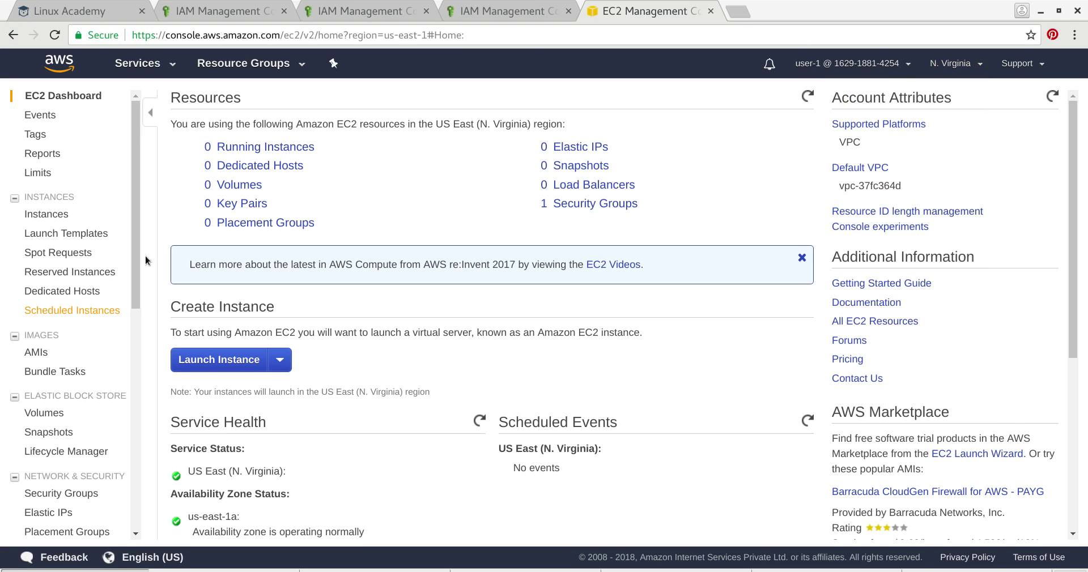
{"action": "left_click", "coordinate": [48, 214]}
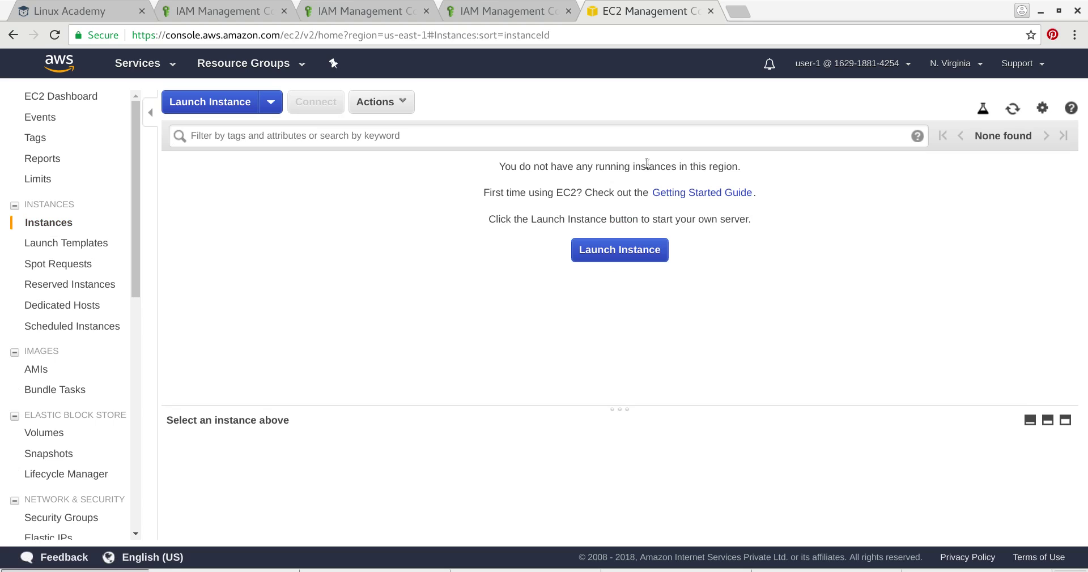
{"action": "left_click", "coordinate": [980, 66]}
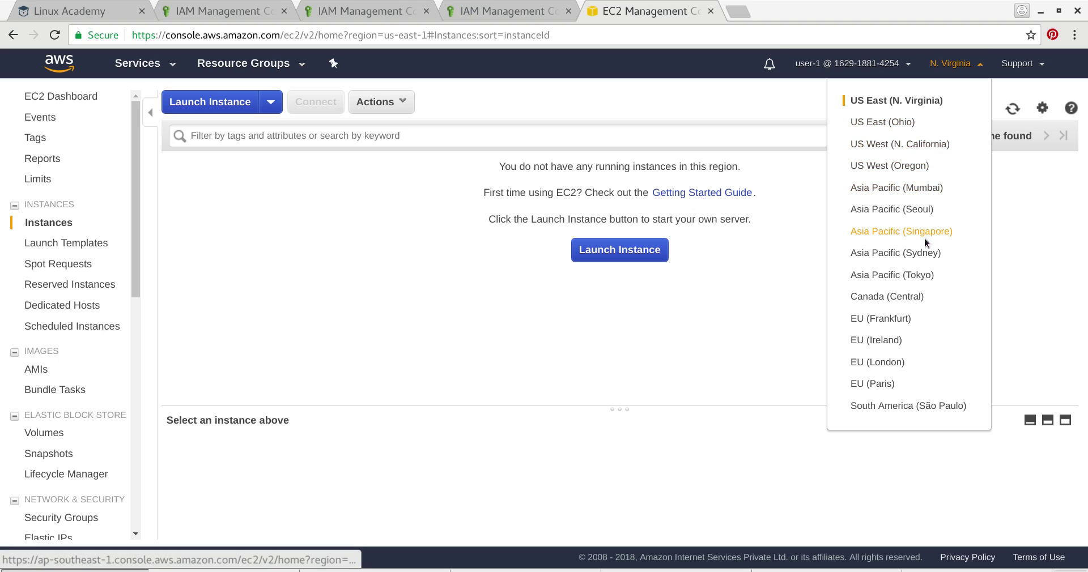
- Switch to Mumbai, cancel the Start action on the stopped test instance, and return to IAM
{"action": "left_click", "coordinate": [918, 187]}
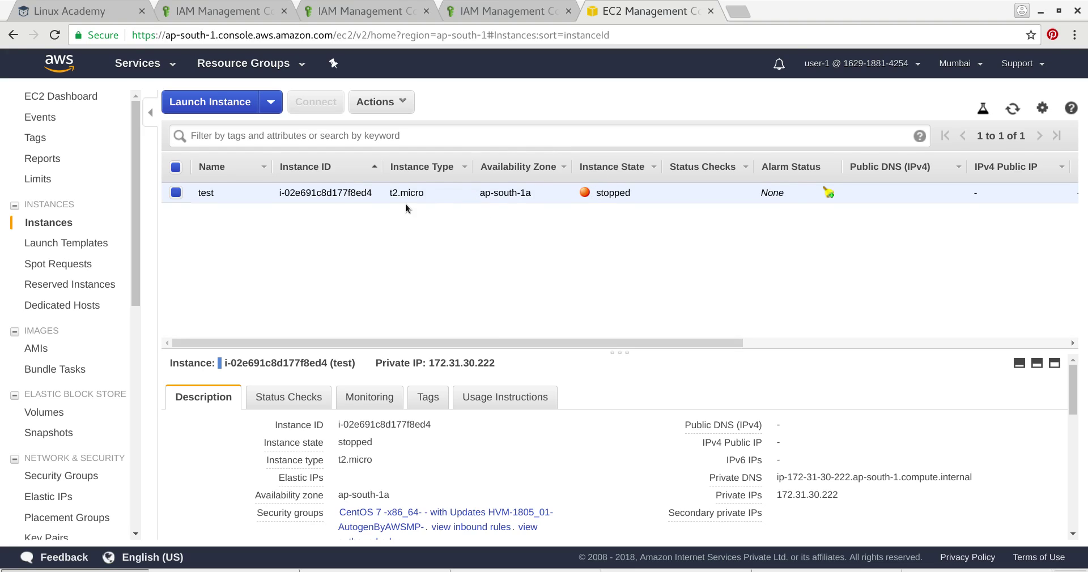
{"action": "left_click", "coordinate": [405, 102]}
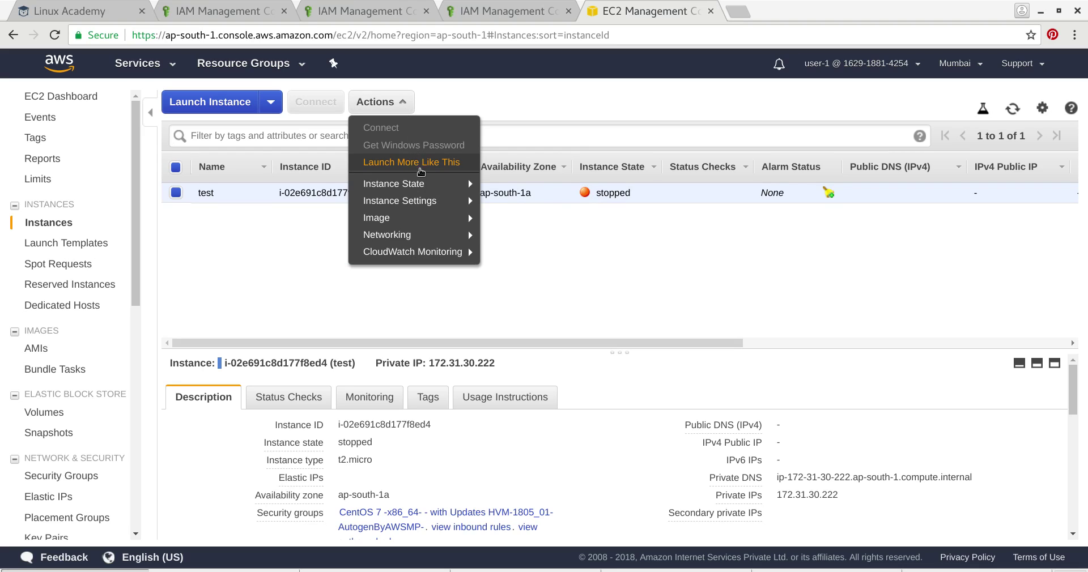
{"action": "mouse_move", "coordinate": [425, 183]}
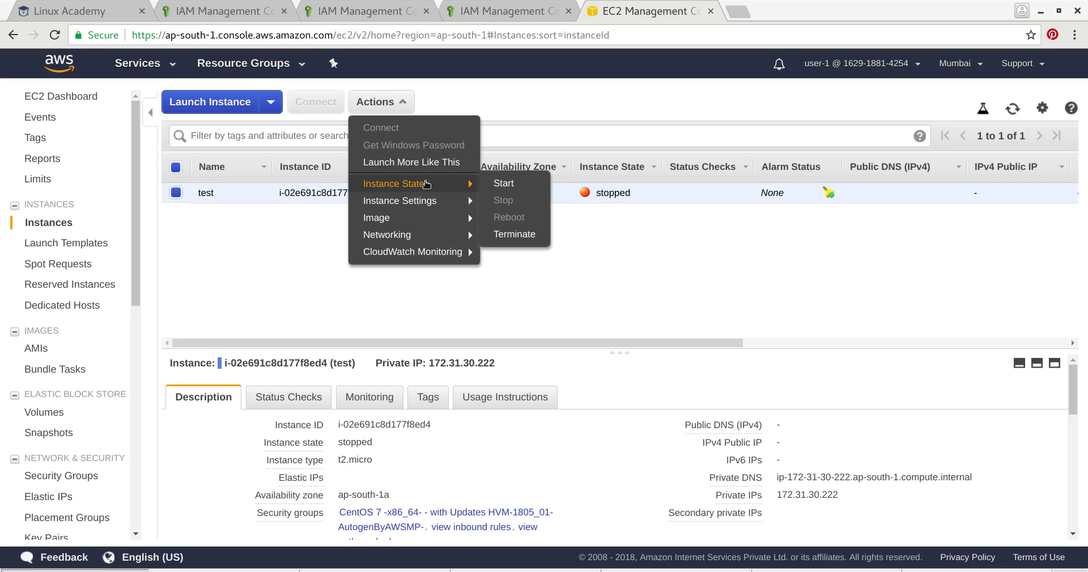
{"action": "left_click", "coordinate": [524, 188]}
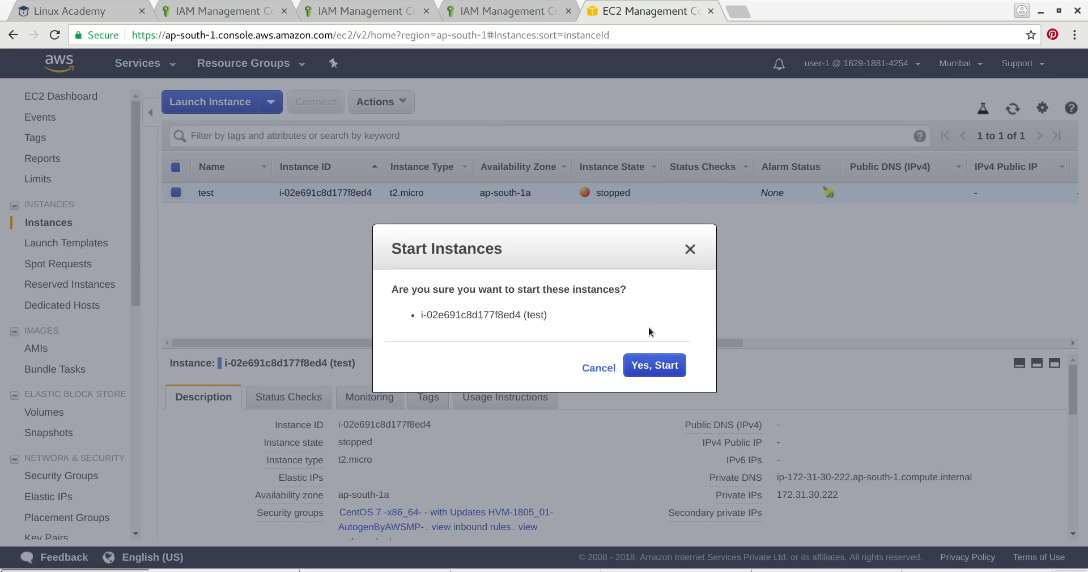
{"action": "left_click", "coordinate": [690, 250]}
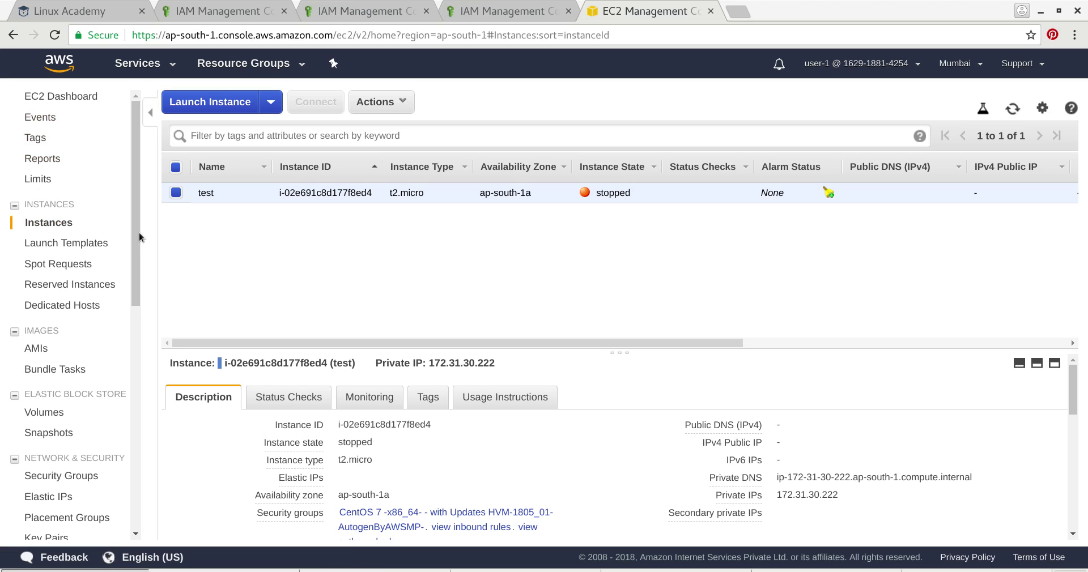
{"action": "left_click", "coordinate": [170, 63]}
{"action": "left_click", "coordinate": [44, 156]}
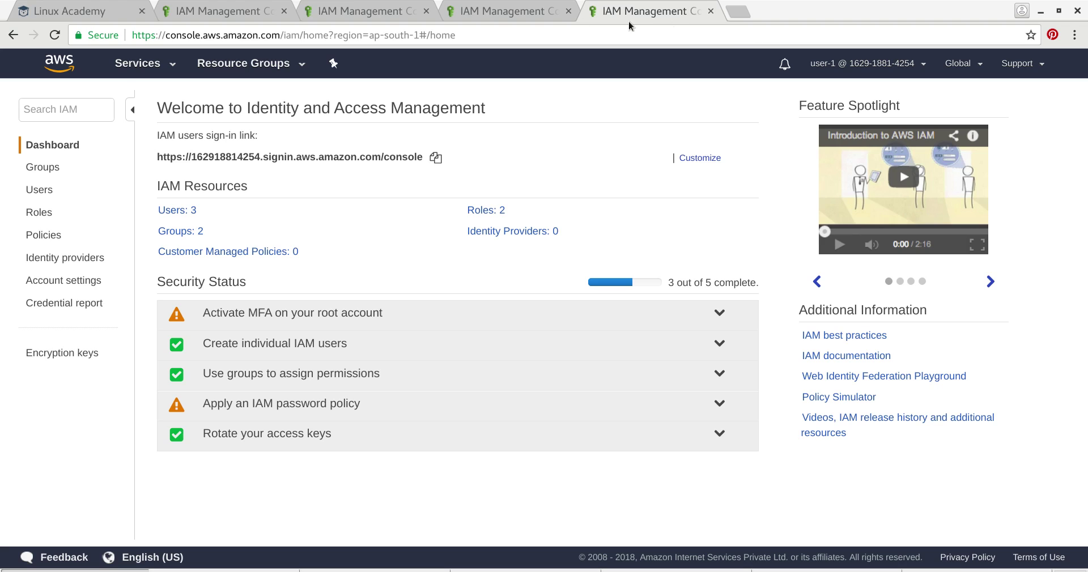
- Load the pasted sign-in URL in a new tab and sign in with user-2's user name and password
{"action": "left_click", "coordinate": [533, 13]}
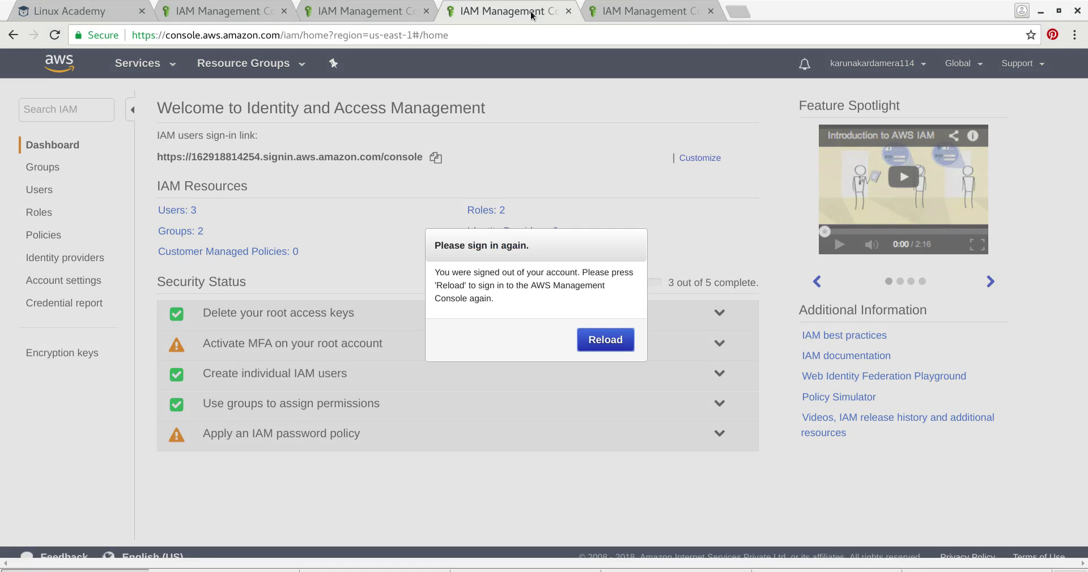
{"action": "left_click", "coordinate": [738, 12]}
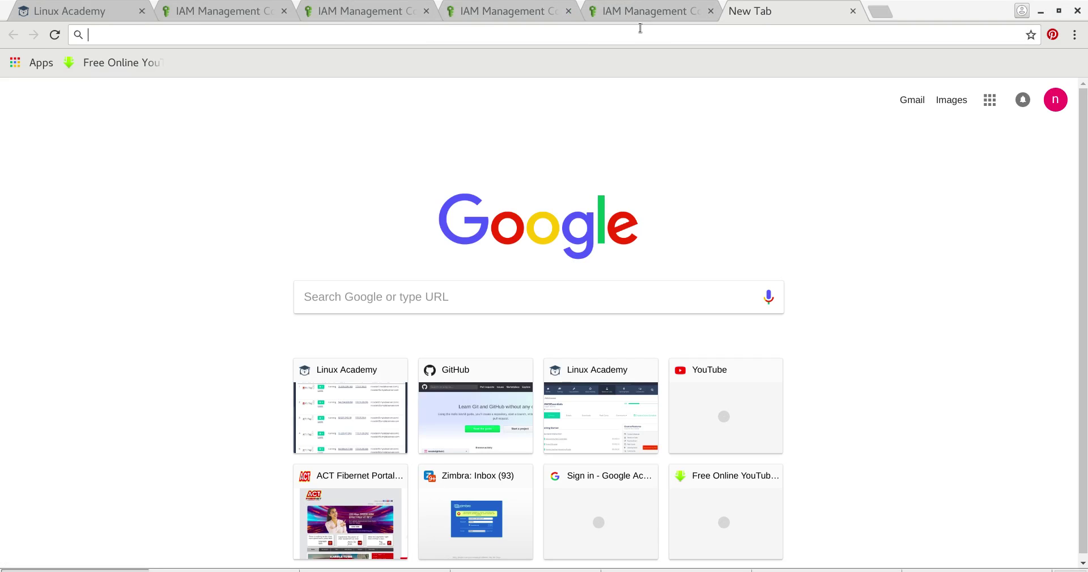
{"action": "type", "text": "https://162918814254.signin.aws.amazon.com/console"}
{"action": "key", "text": "Return"}
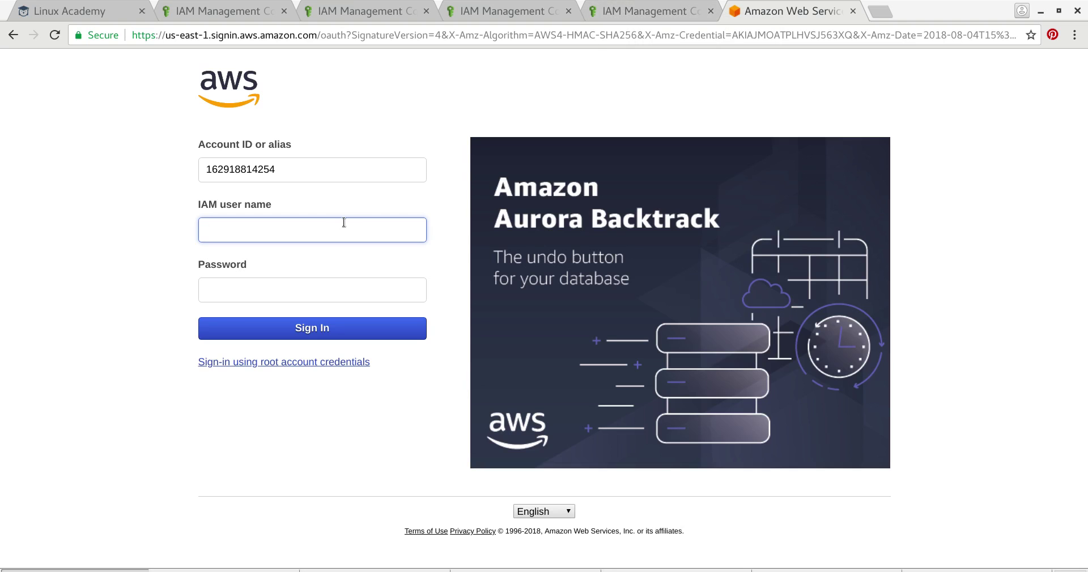
{"action": "left_click", "coordinate": [341, 223]}
{"action": "type", "text": "user-2"}
{"action": "key", "text": "Tab"}
{"action": "type", "text": "P"}
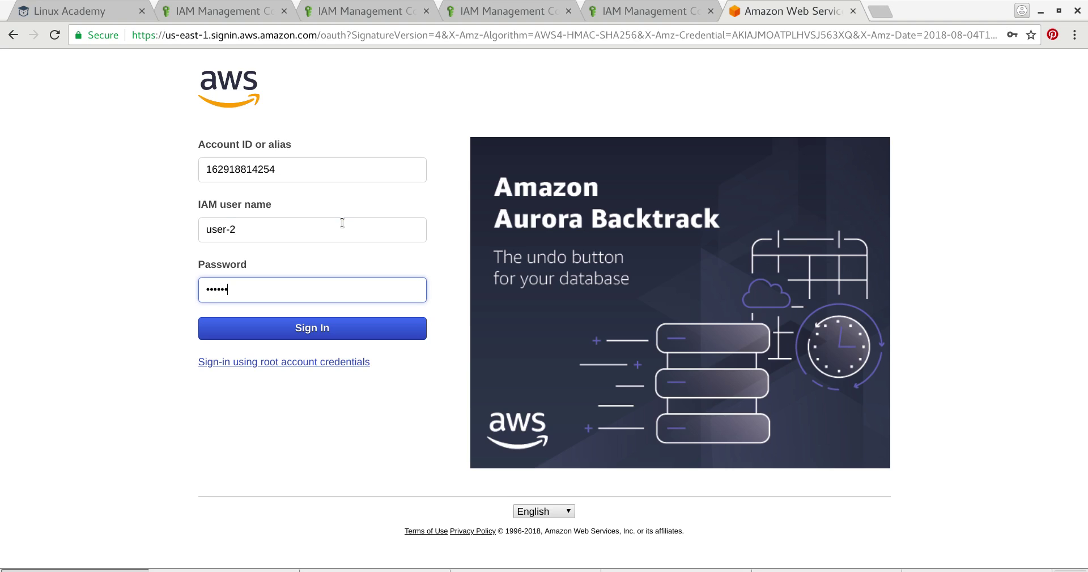
{"action": "key", "text": "Return"}
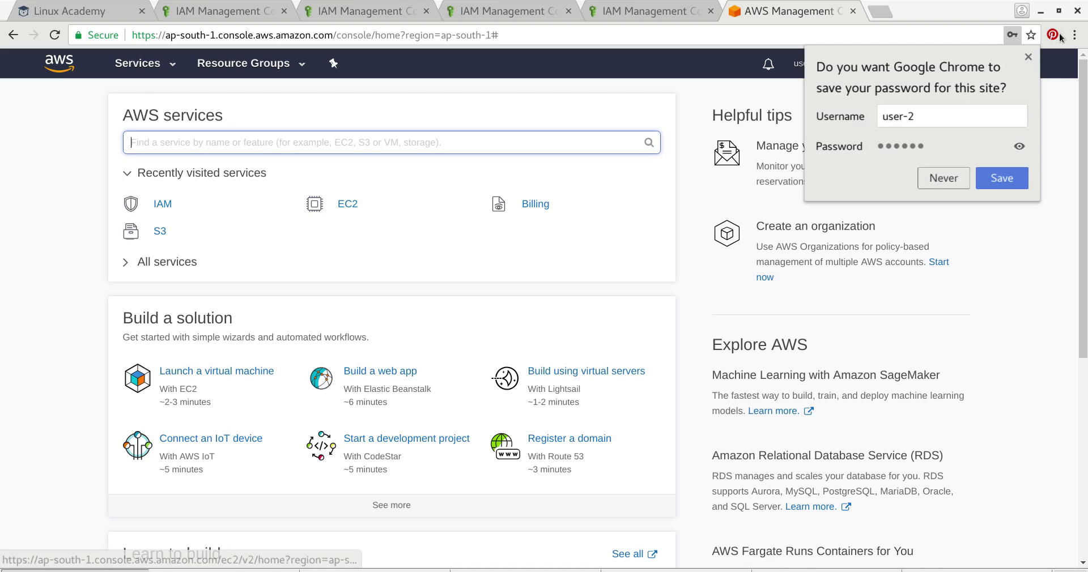
- Open EC2 as user-2, get denied on Instances, and reload the EC2 dashboard showing not-authorized errors
{"action": "left_click", "coordinate": [1001, 177]}
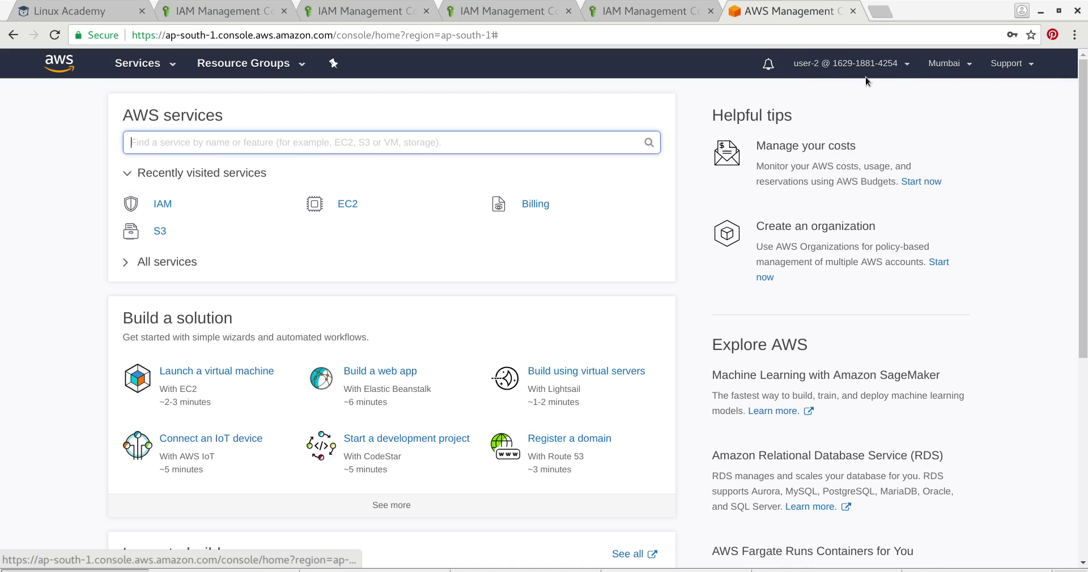
{"action": "left_click", "coordinate": [347, 204]}
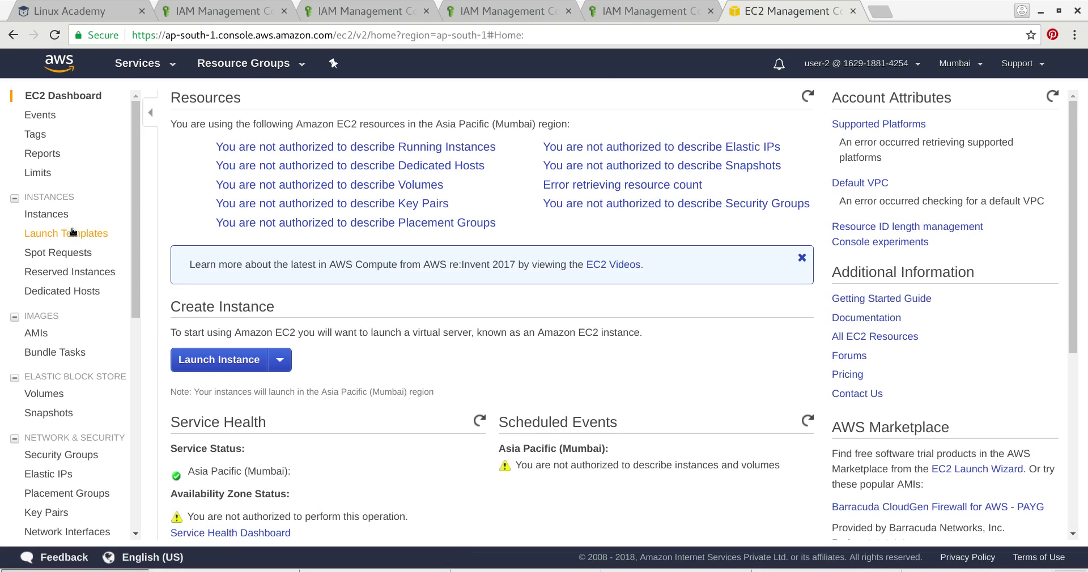
{"action": "left_click", "coordinate": [66, 218]}
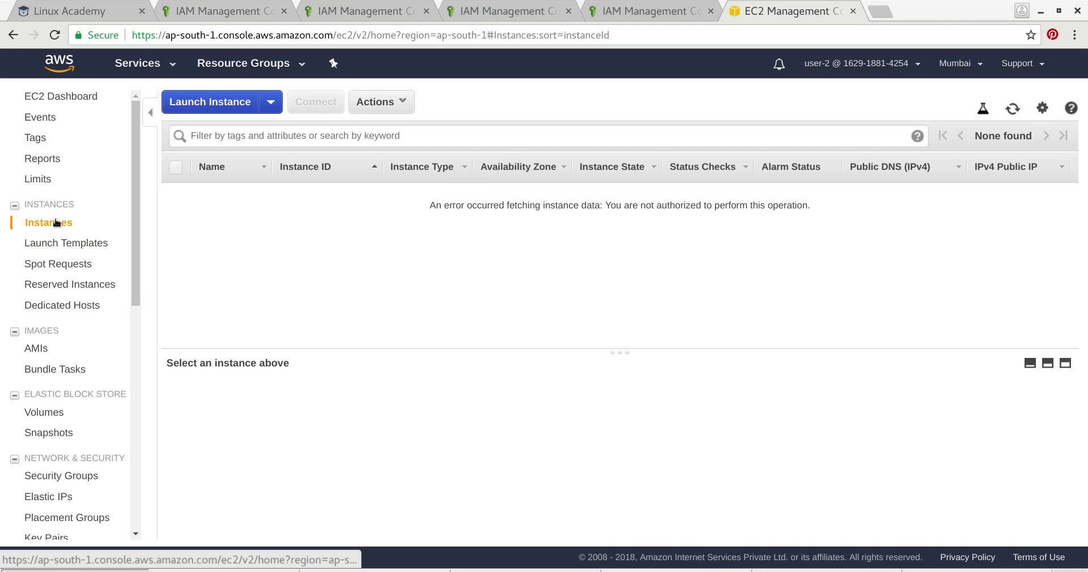
{"action": "left_click", "coordinate": [161, 67]}
{"action": "left_click", "coordinate": [46, 133]}
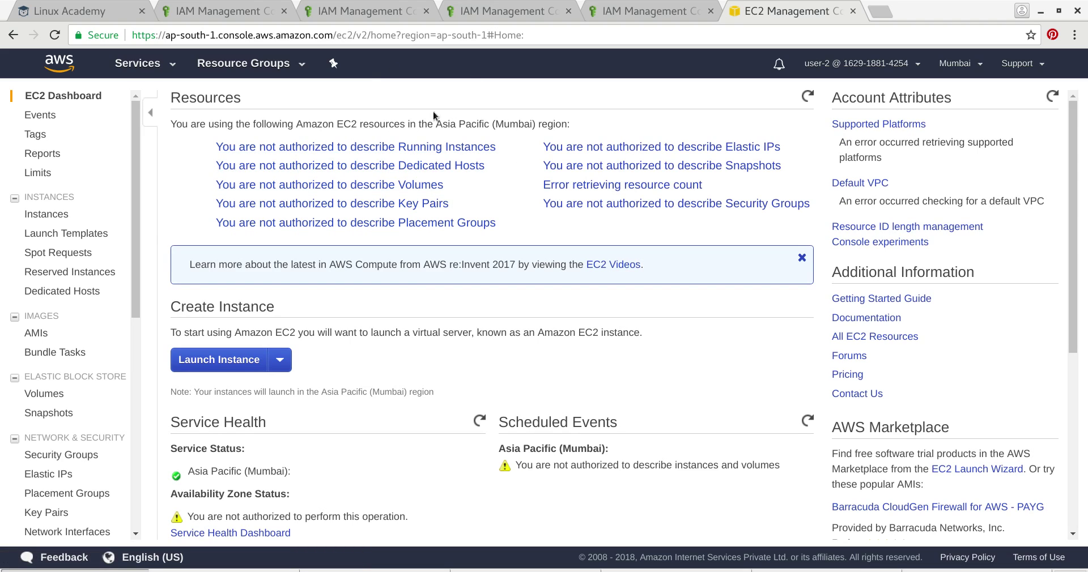
- Leave user-2's reloaded IAM tab and load the account's IAM user sign-in page from the pasted link
{"action": "left_click", "coordinate": [637, 13]}
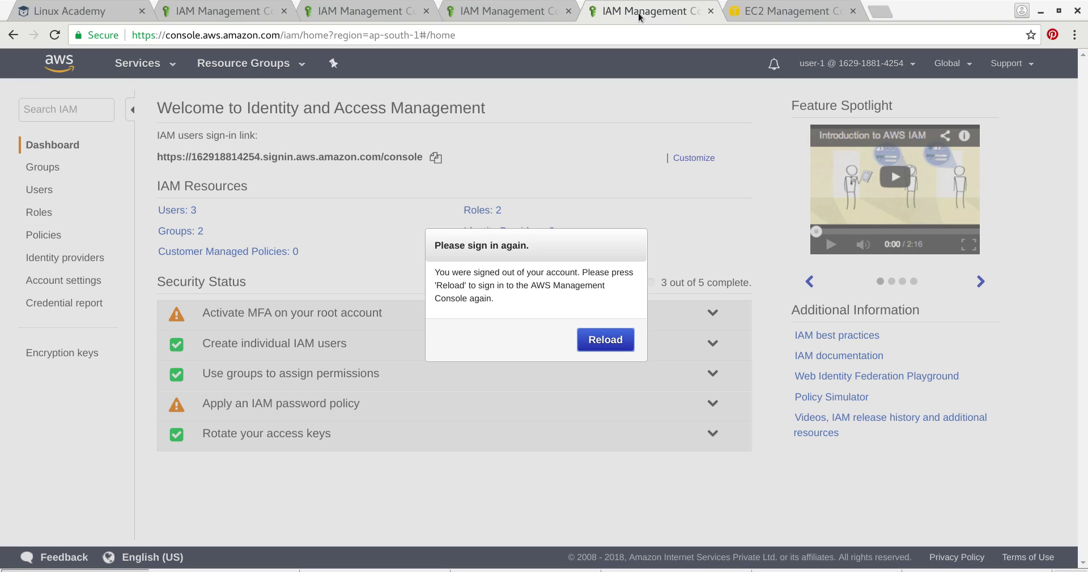
{"action": "left_click", "coordinate": [605, 340]}
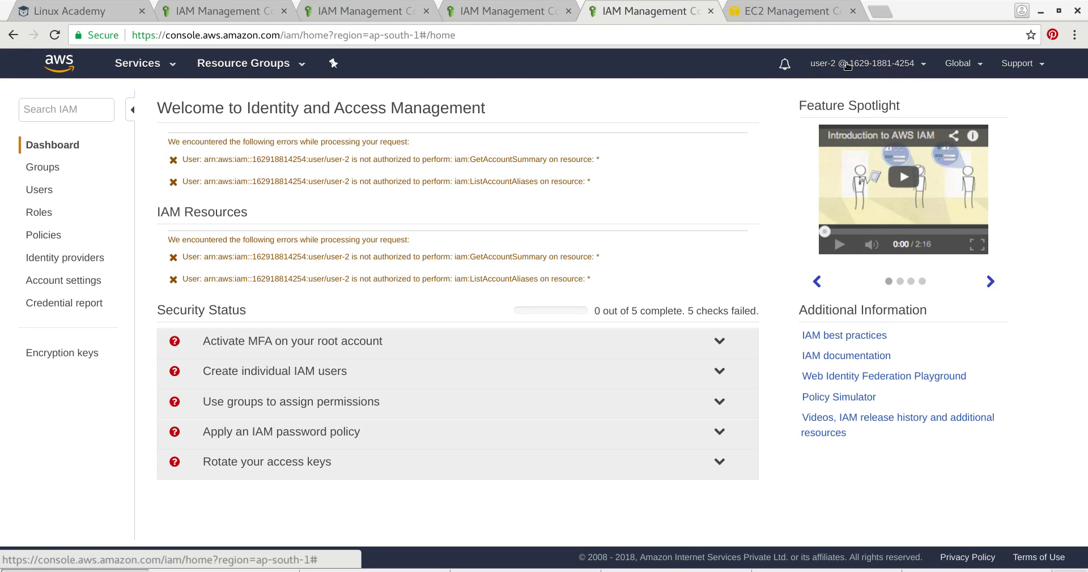
{"action": "left_click", "coordinate": [923, 66]}
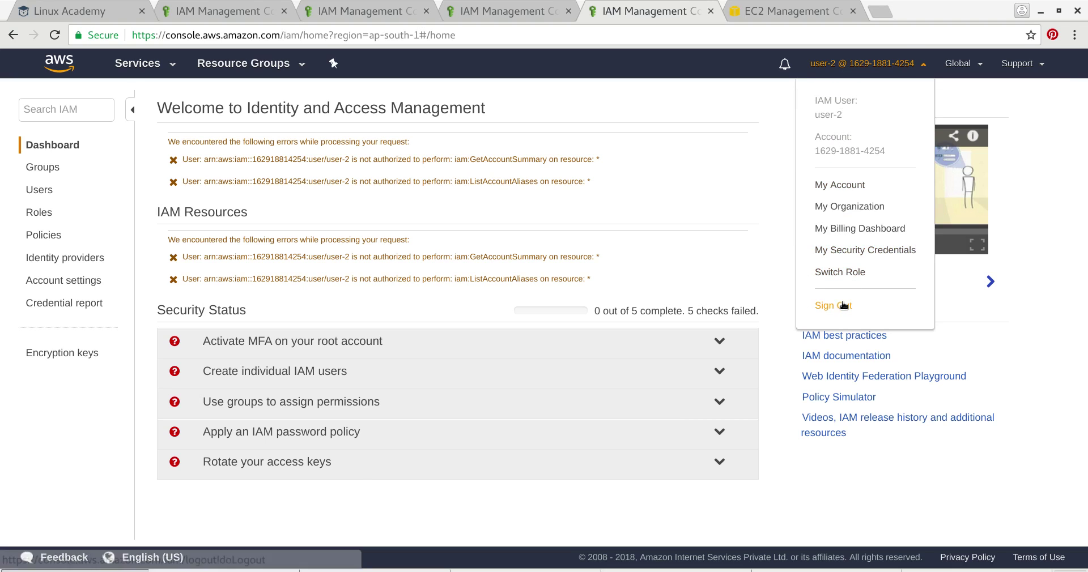
{"action": "left_click", "coordinate": [577, 33]}
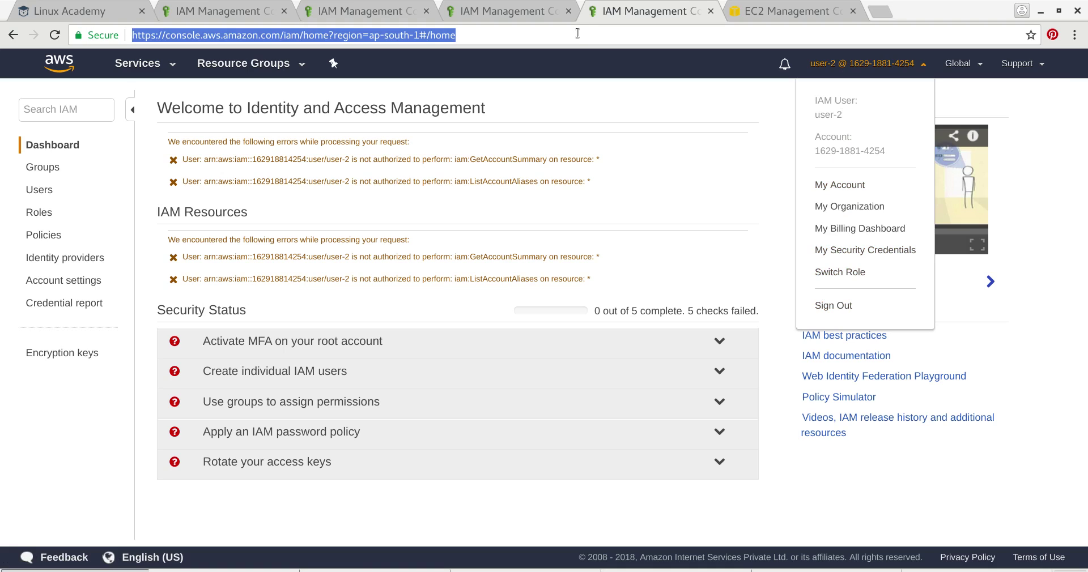
{"action": "type", "text": "https://162918814254.signin.aws.amazon.com/console"}
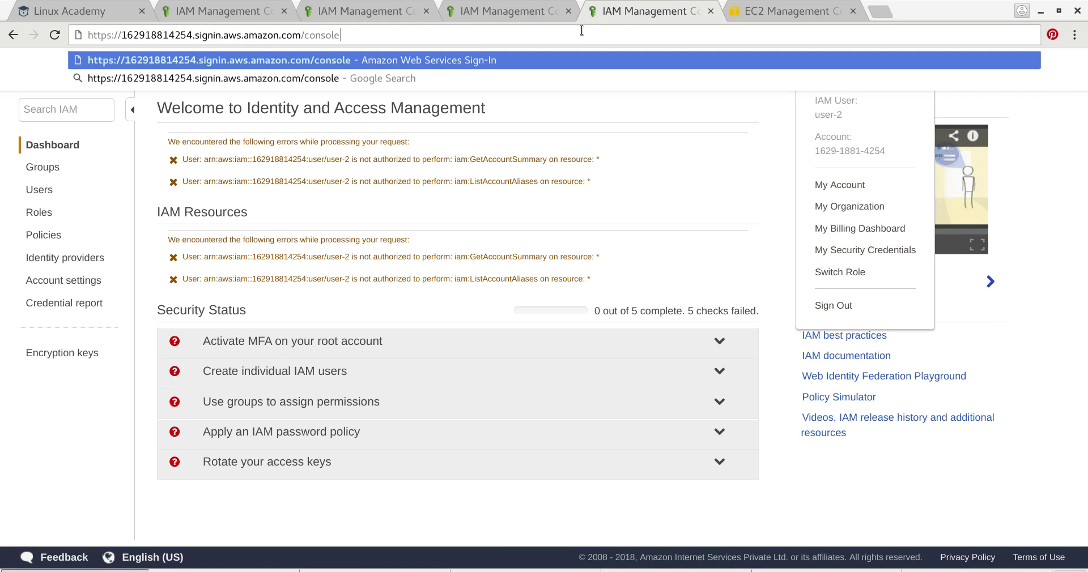
{"action": "key", "text": "Return"}
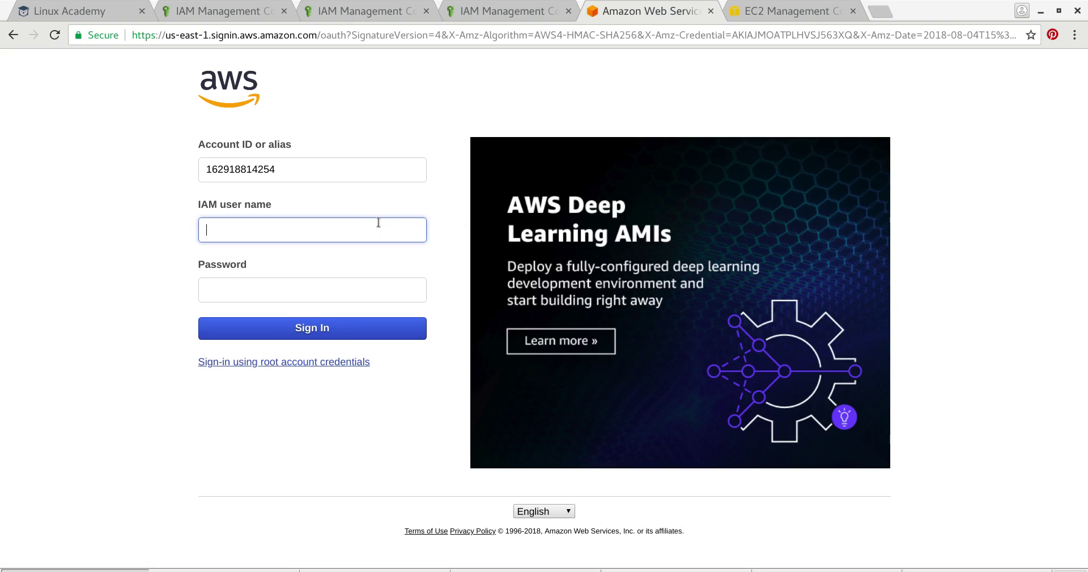
- Sign in as user-1 with its password, decline saving it, and open EC2 from Recently visited services
{"action": "type", "text": "user-1"}
{"action": "key", "text": "Tab"}
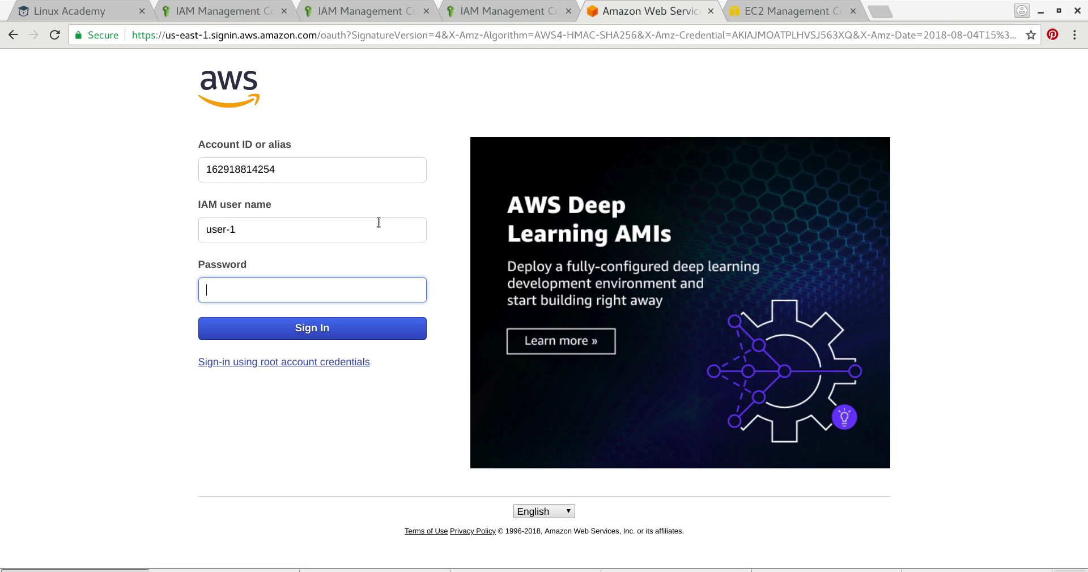
{"action": "type", "text": "••"}
{"action": "key", "text": "Return"}
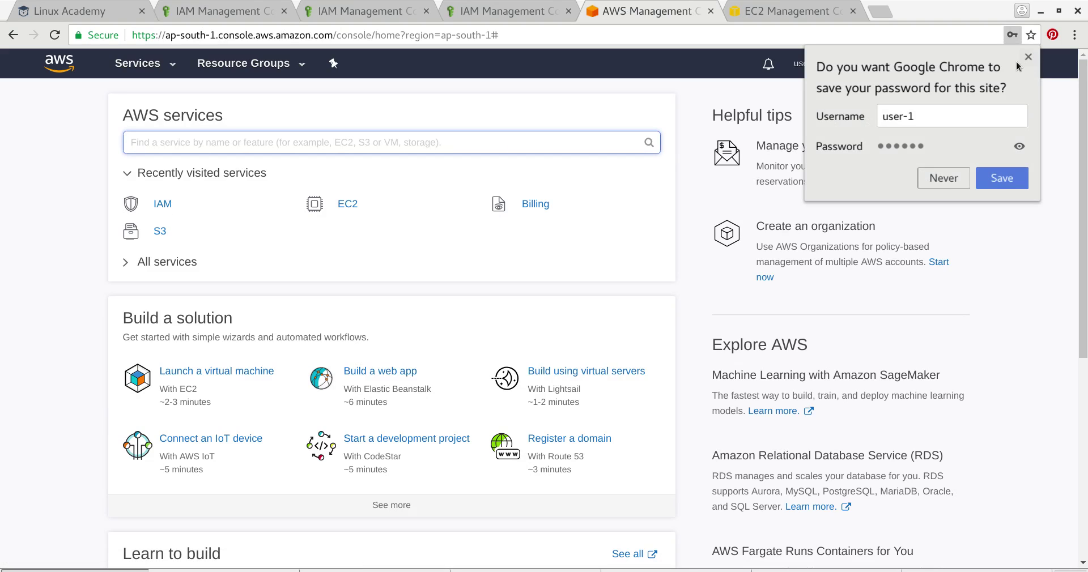
{"action": "left_click", "coordinate": [1001, 178]}
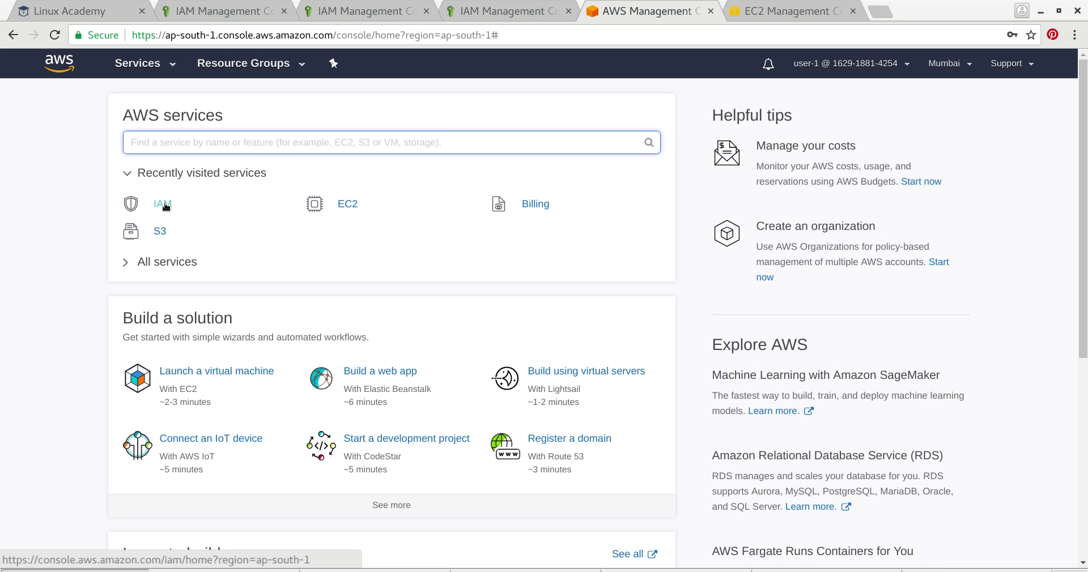
{"action": "left_click", "coordinate": [347, 204]}
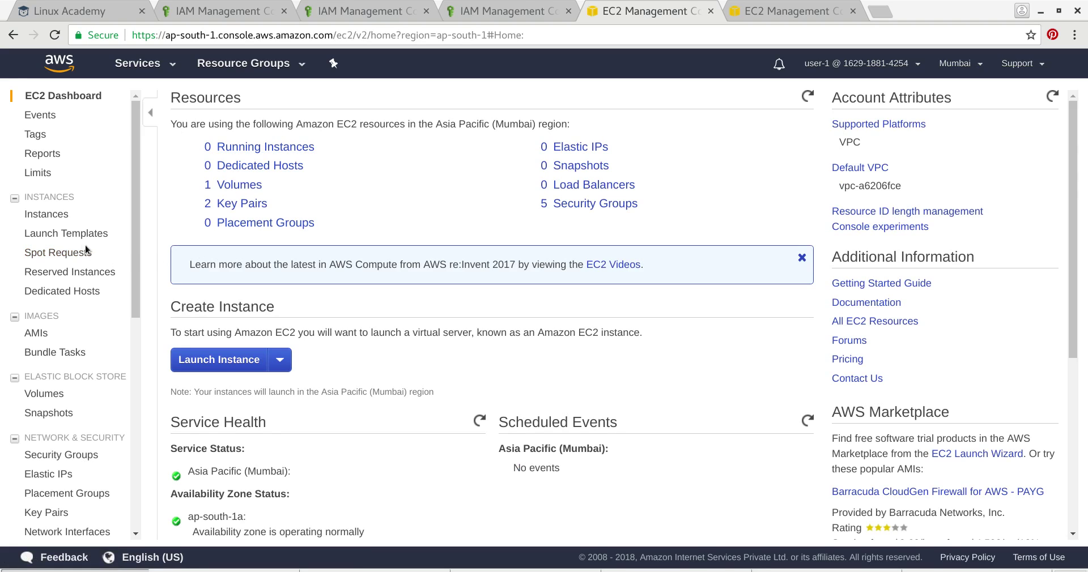
- Start the stopped Mumbai test instance from the Instances list and confirm with Yes, Start
{"action": "left_click", "coordinate": [57, 214]}
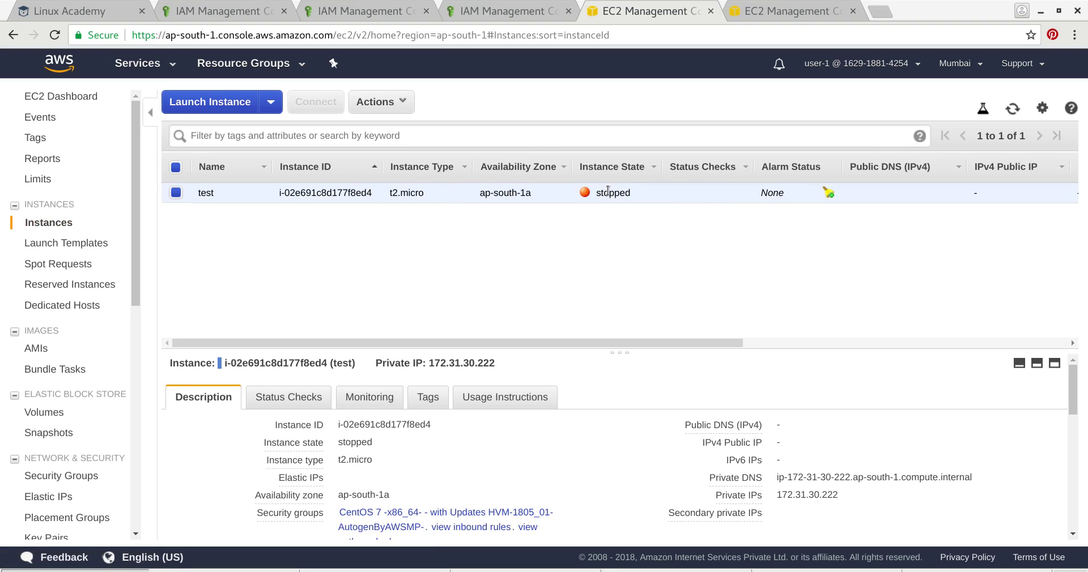
{"action": "left_click", "coordinate": [397, 102]}
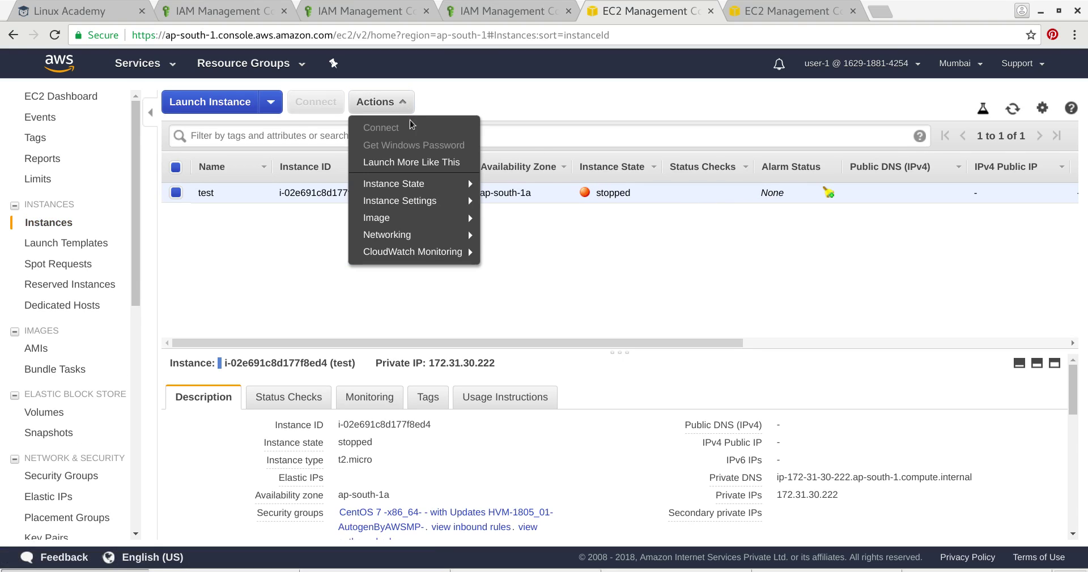
{"action": "mouse_move", "coordinate": [430, 178]}
{"action": "mouse_move", "coordinate": [429, 208]}
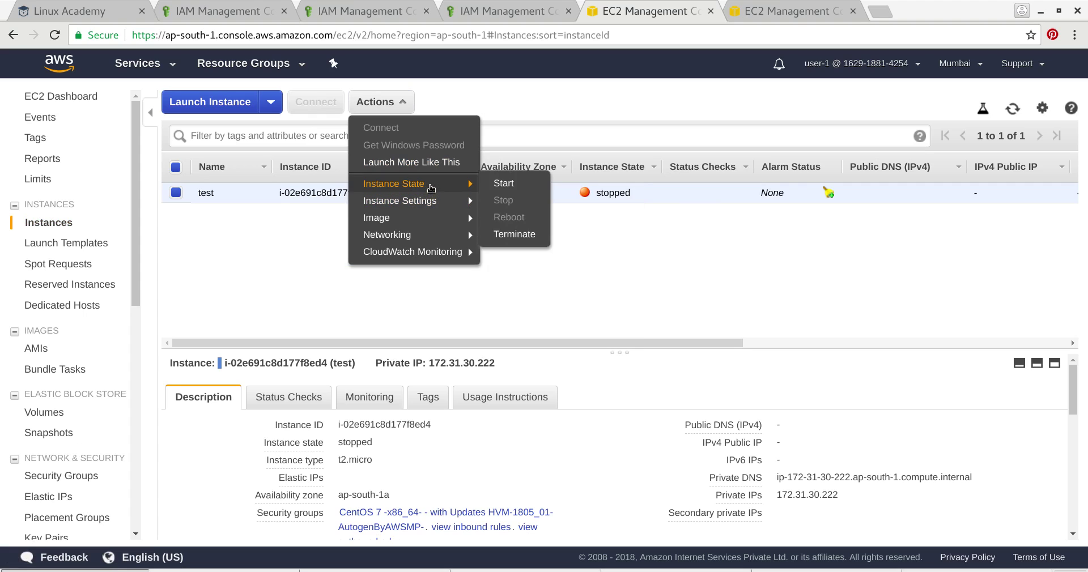
{"action": "left_click", "coordinate": [516, 182]}
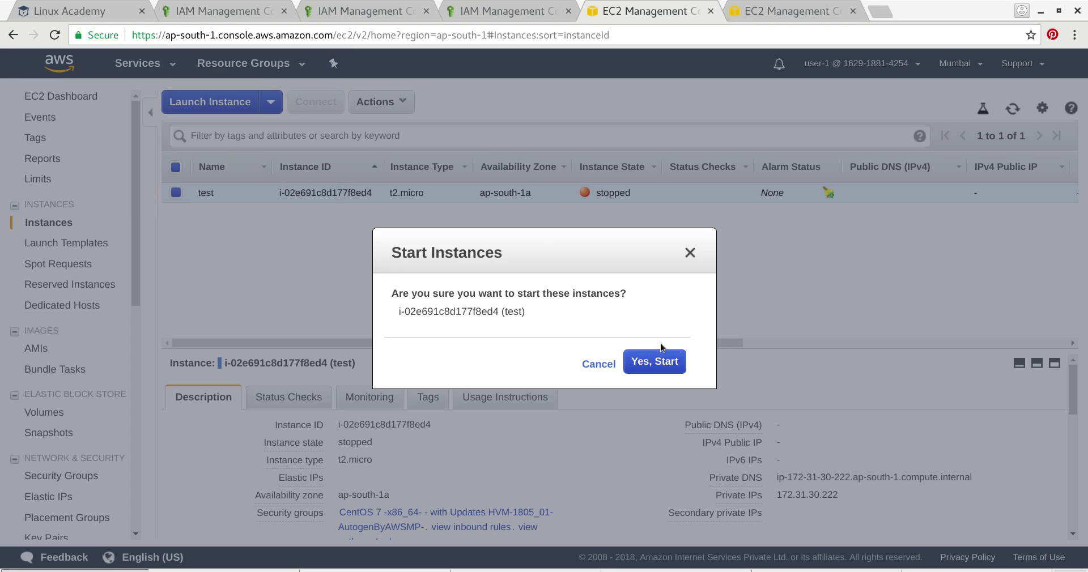
{"action": "left_click", "coordinate": [654, 360]}
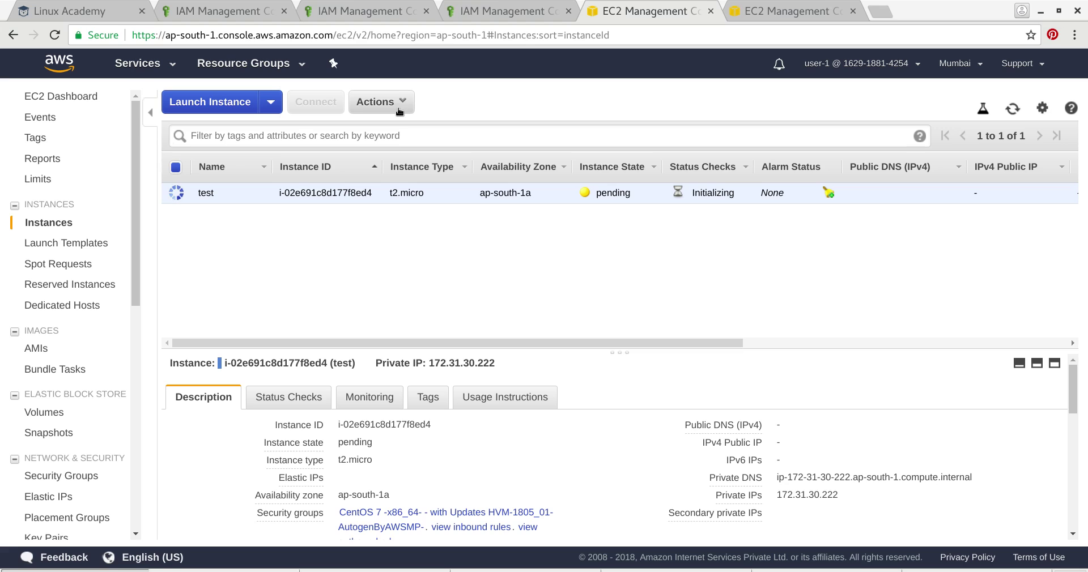
- Choose Instance State > Stop for the test instance
{"action": "left_click", "coordinate": [391, 103]}
{"action": "mouse_move", "coordinate": [412, 189]}
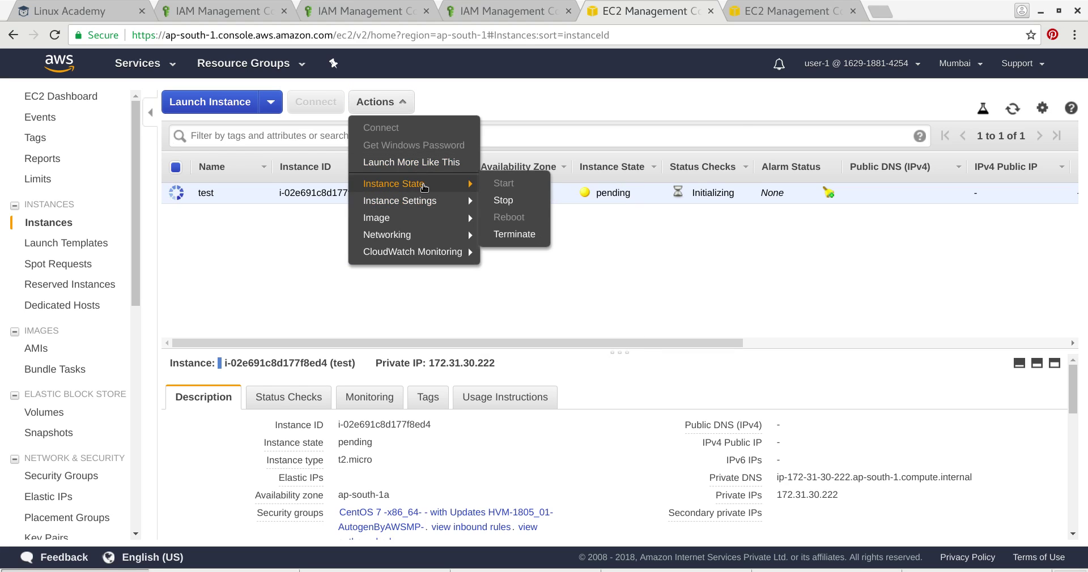
{"action": "left_click", "coordinate": [503, 200]}
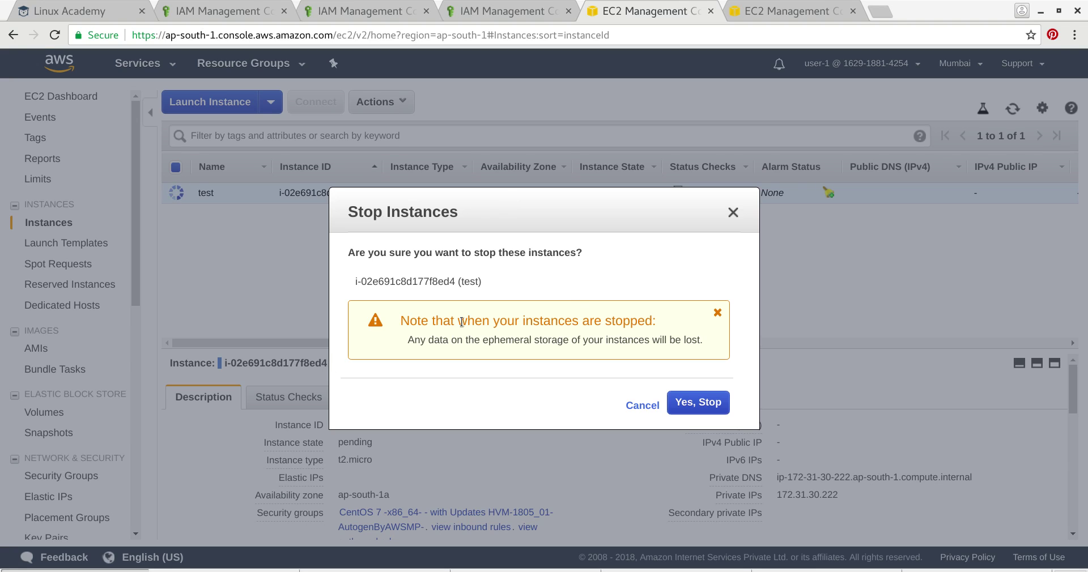
- Confirm Yes, Stop for the test instance, then bring up the Services menu
{"action": "left_click", "coordinate": [698, 405]}
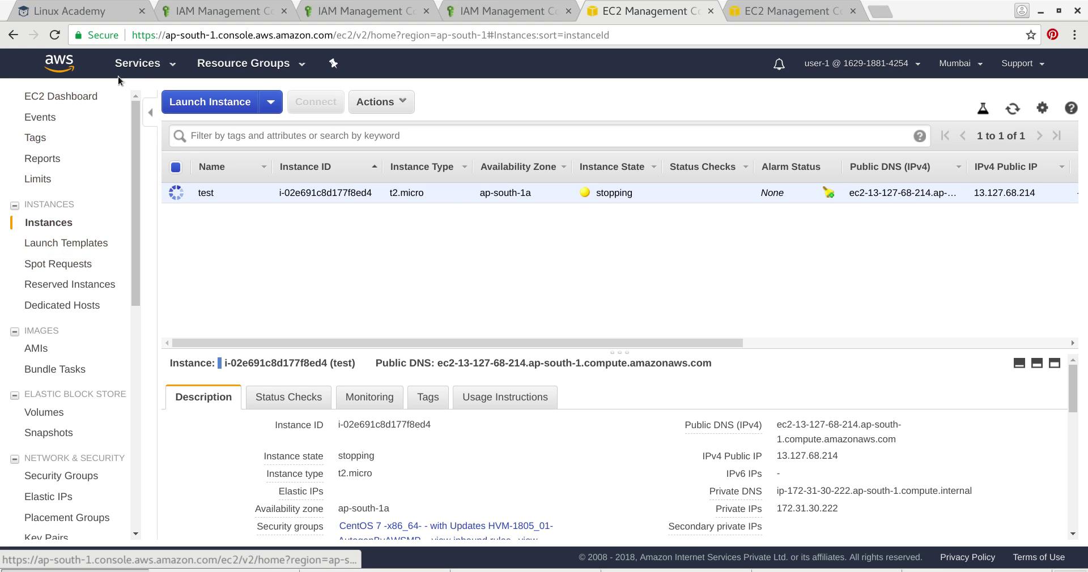
{"action": "left_click", "coordinate": [160, 63]}
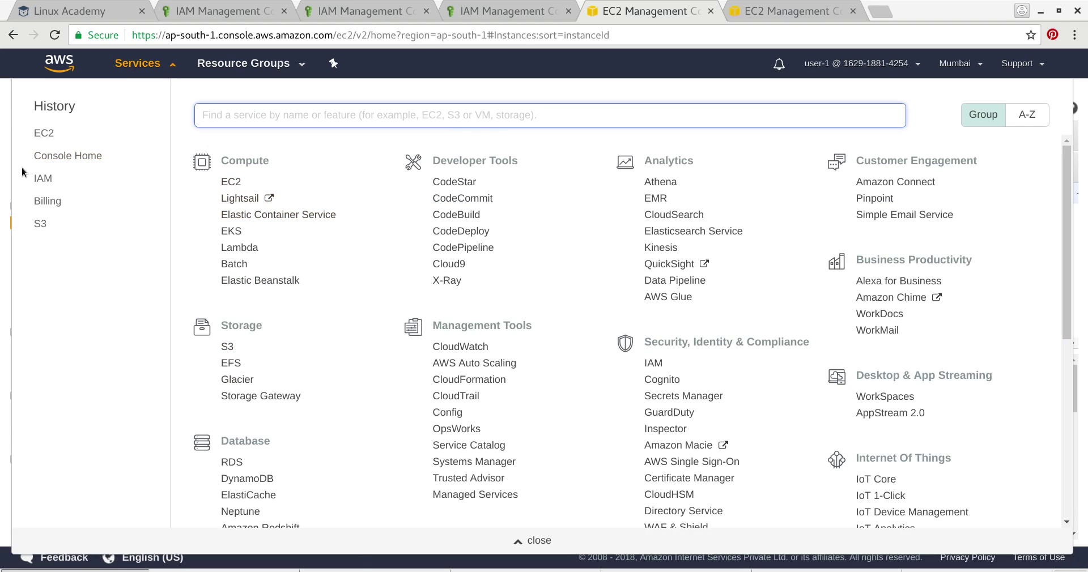
- Go to IAM Users and review user-1's, then user-2's, summary and permissions
{"action": "left_click", "coordinate": [41, 178]}
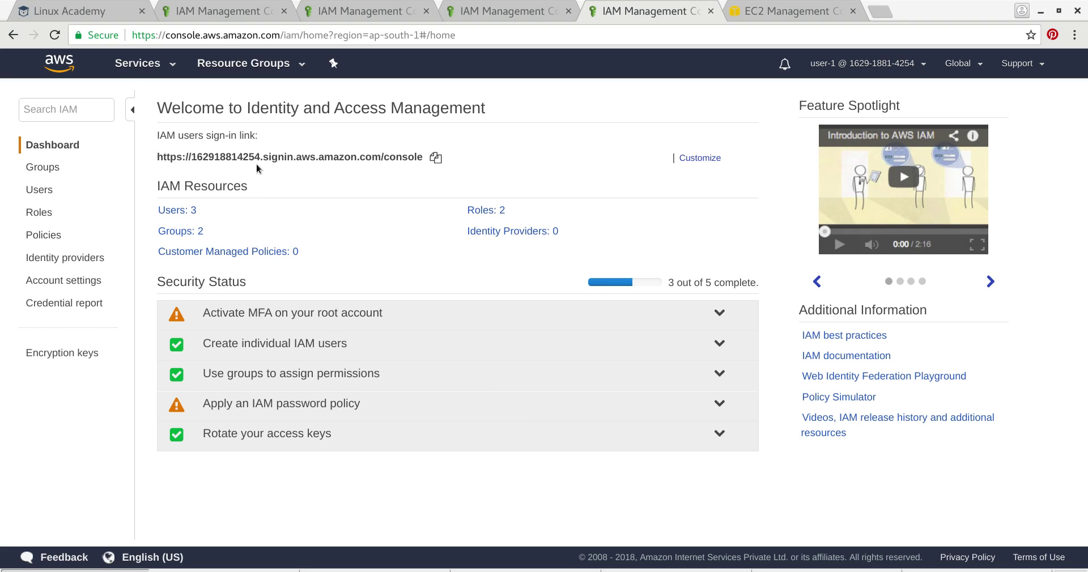
{"action": "left_click", "coordinate": [187, 211]}
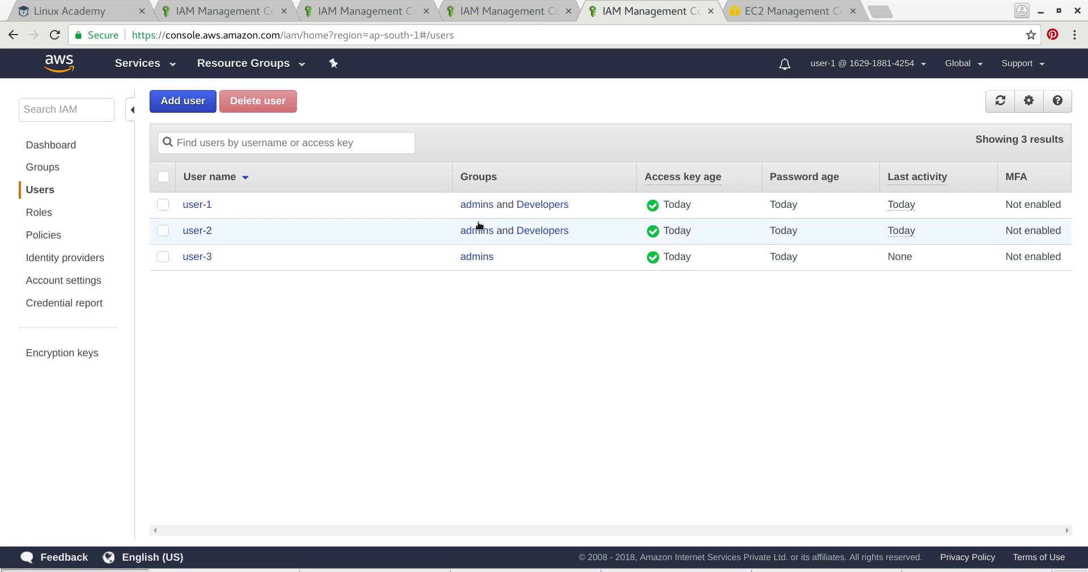
{"action": "left_click", "coordinate": [196, 205]}
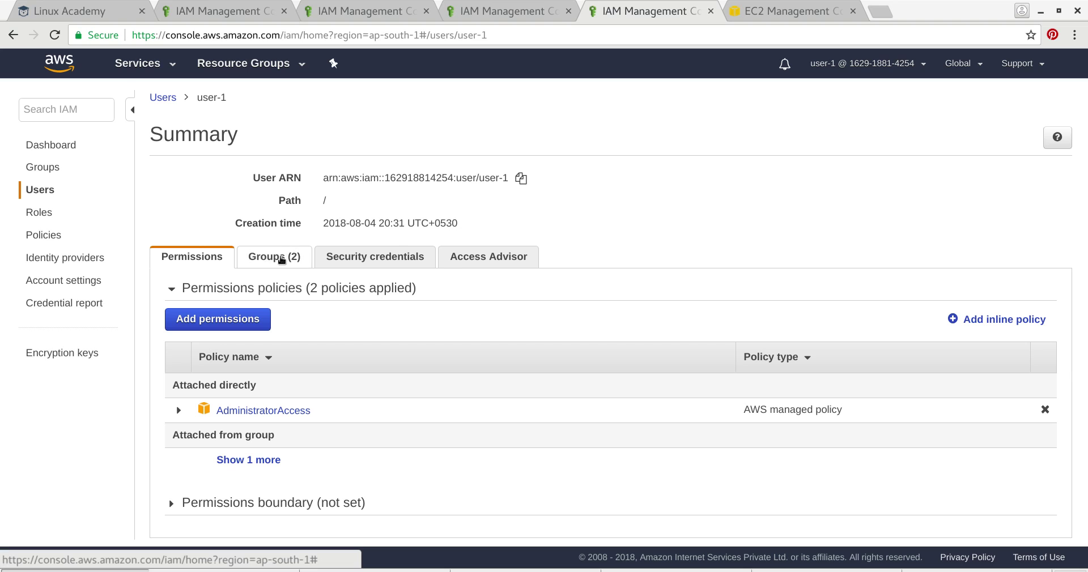
{"action": "left_click", "coordinate": [163, 98]}
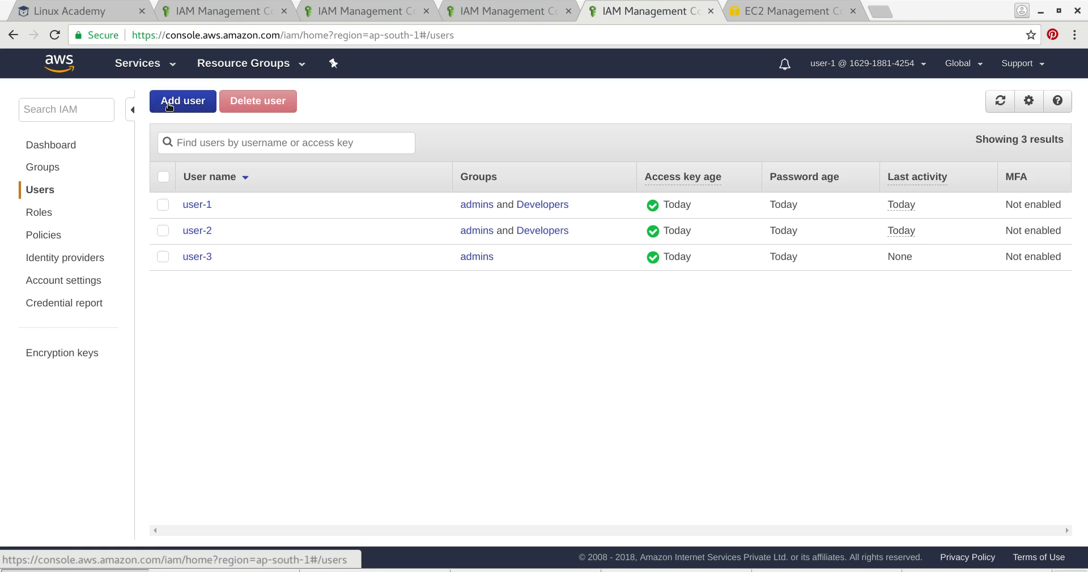
{"action": "left_click", "coordinate": [210, 233]}
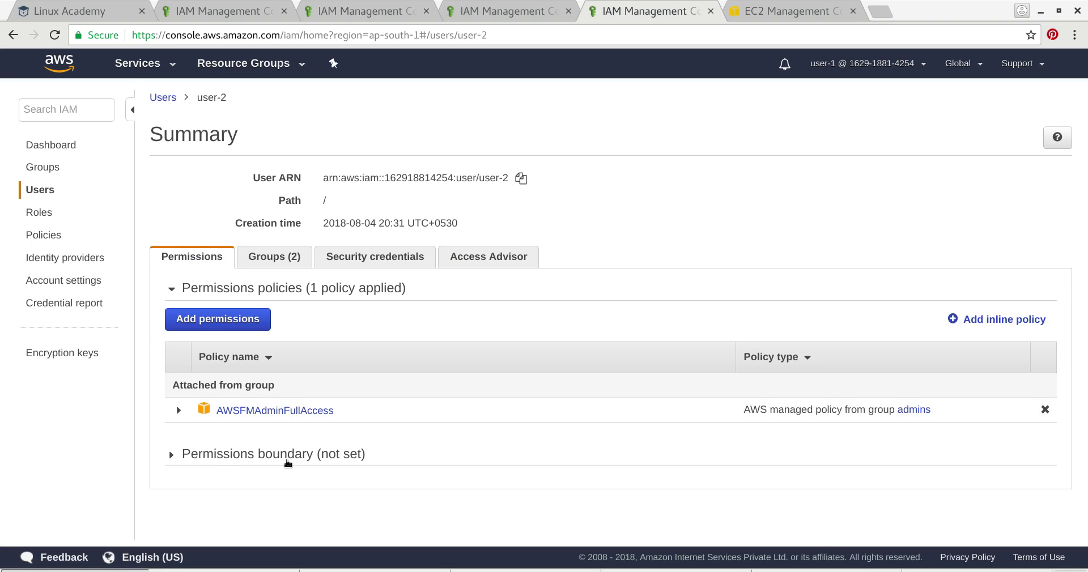
- Reopen user-1 and reveal AWSFMAdminFullAccess inherited from the admins group alongside AdministratorAccess
{"action": "left_click", "coordinate": [165, 101]}
{"action": "left_click", "coordinate": [203, 208]}
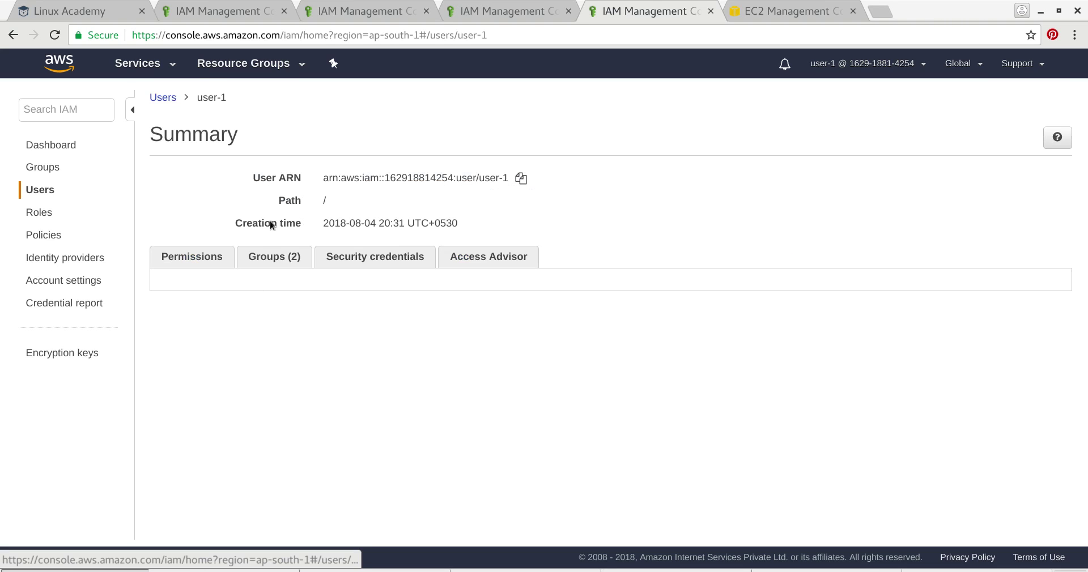
{"action": "left_click", "coordinate": [265, 462]}
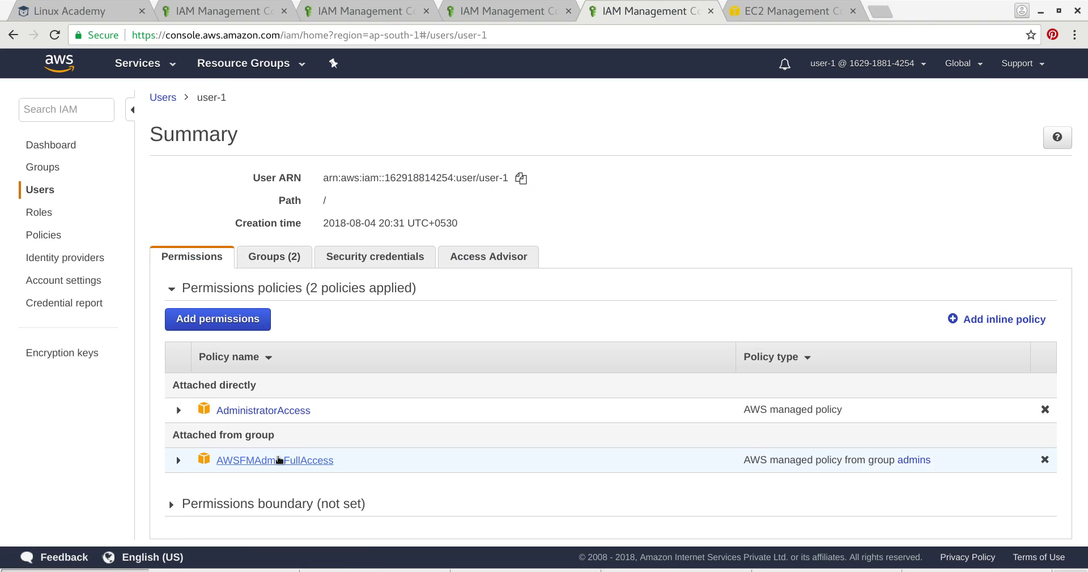